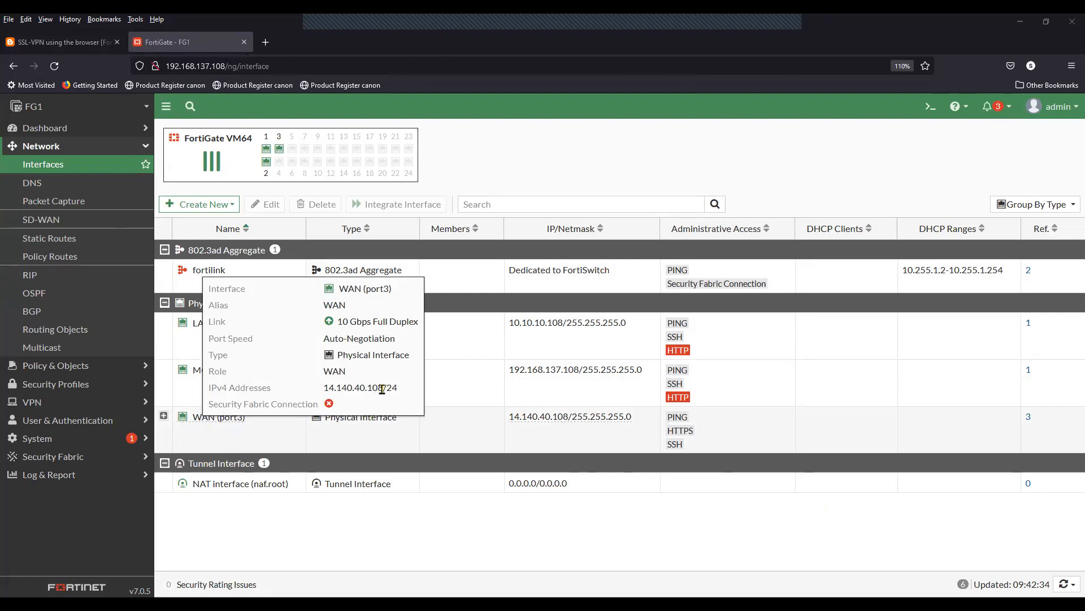
Step: Check the WAN (port3) address 14.140.40.108/24, then view the blog's SSL-VPN network diagram
drag(324, 388, 398, 389)
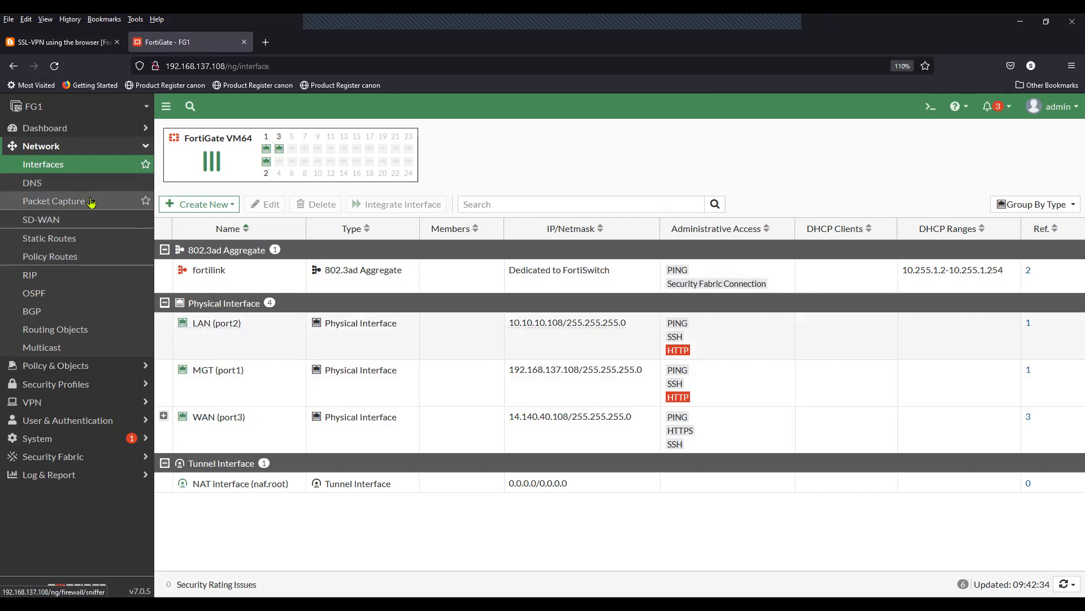
click(58, 44)
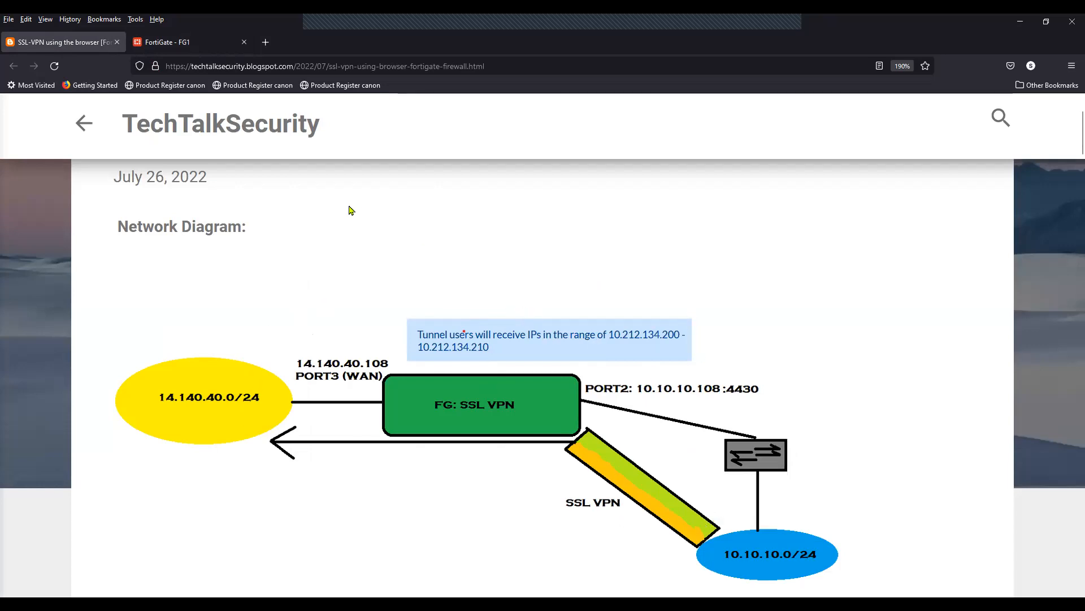
Step: Return from the blog diagram to the FortiGate FG1 interfaces list
click(189, 44)
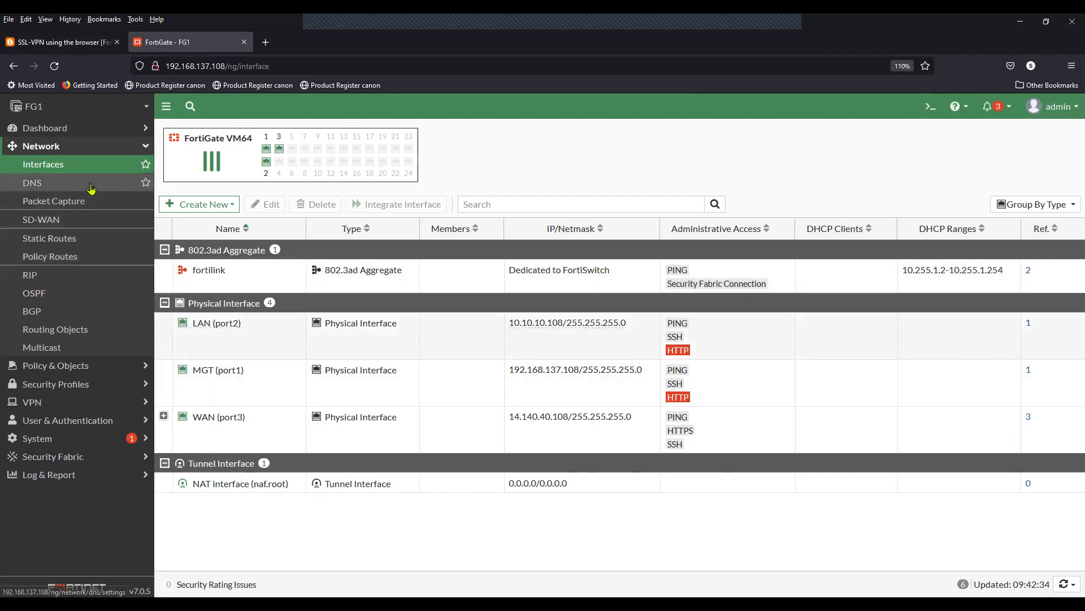
Step: Delete the test and test1 users under User Definition and start a new local user
click(83, 148)
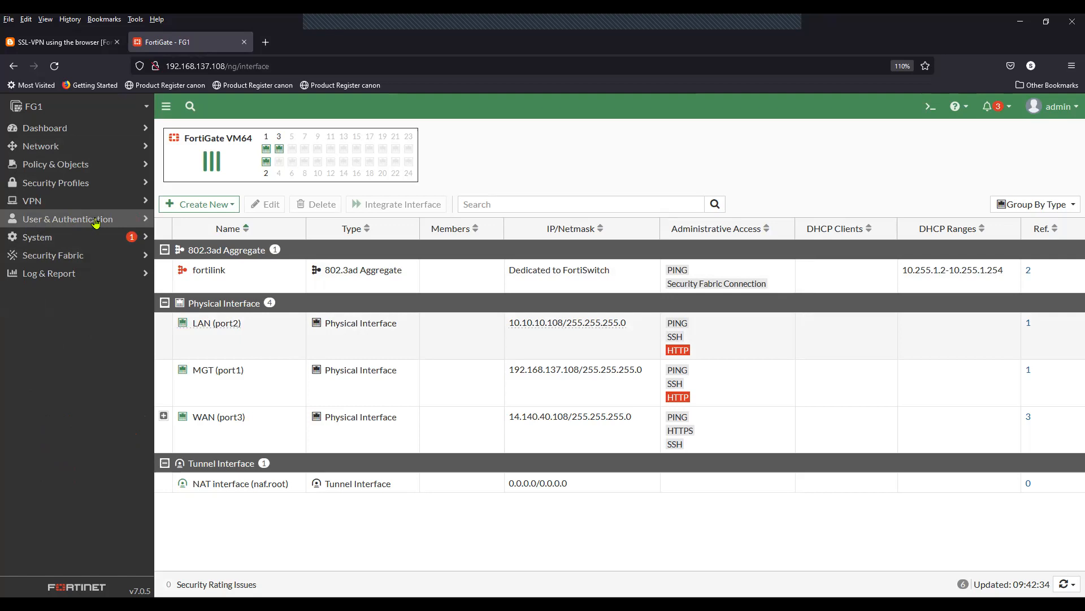
click(57, 221)
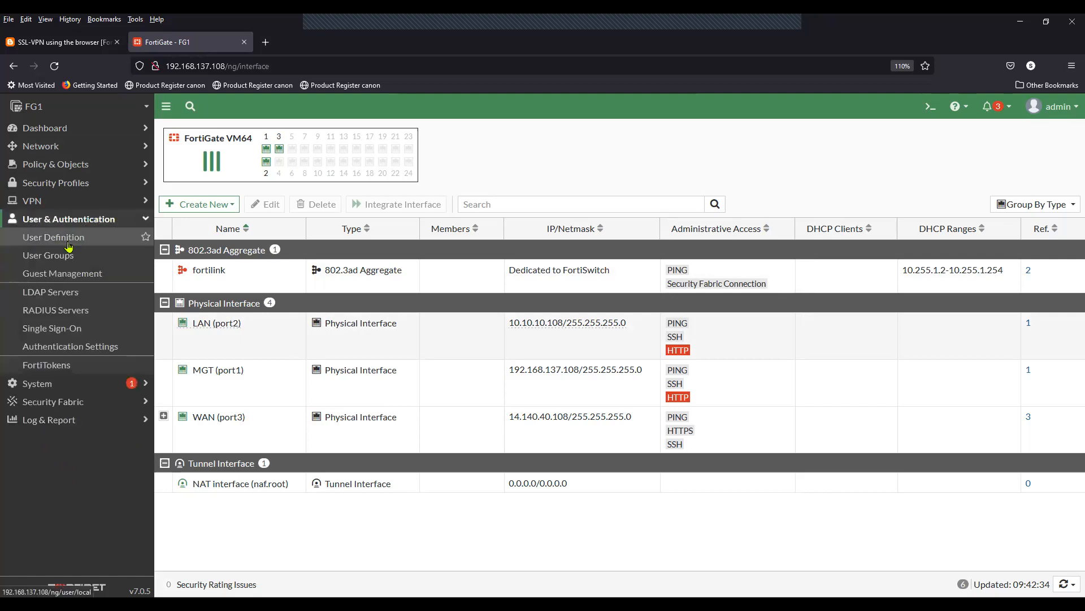
click(67, 238)
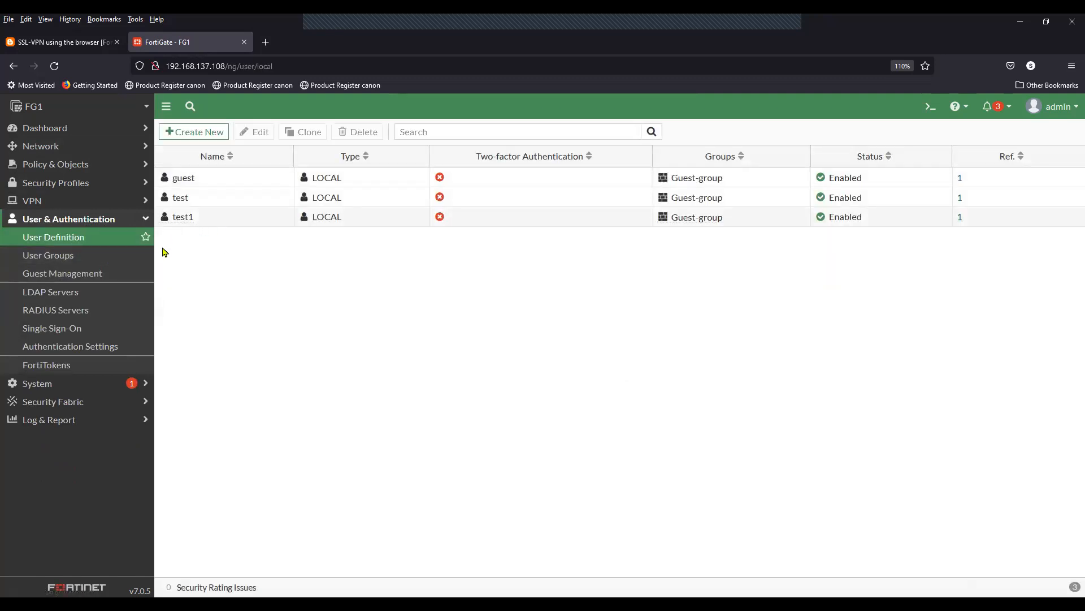
click(213, 218)
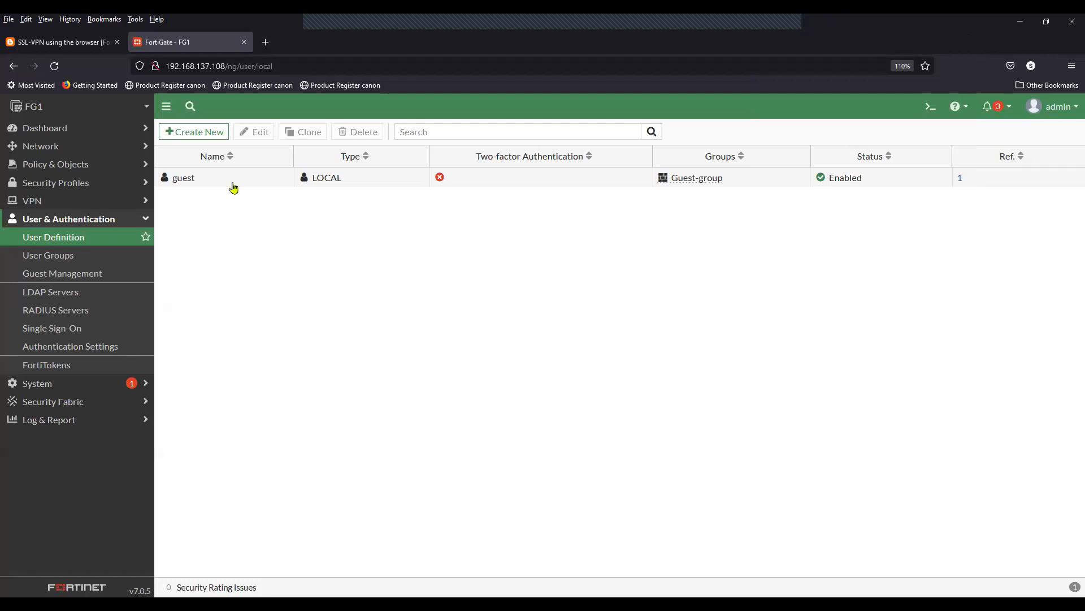
click(198, 133)
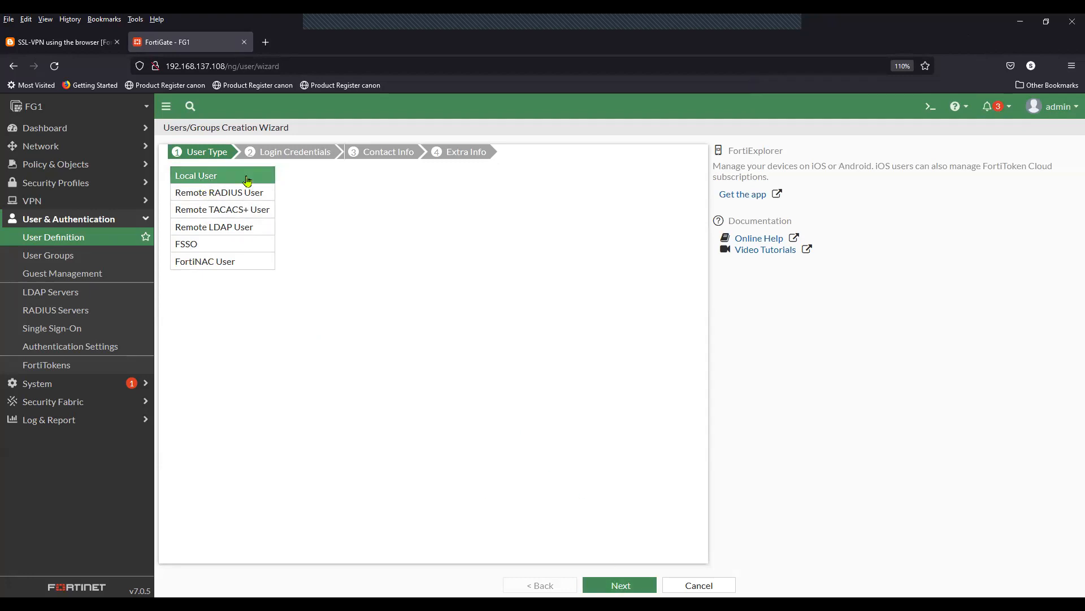
Step: Enter local user 'test' with a password, skipping browser login saving and two-factor authentication
click(637, 582)
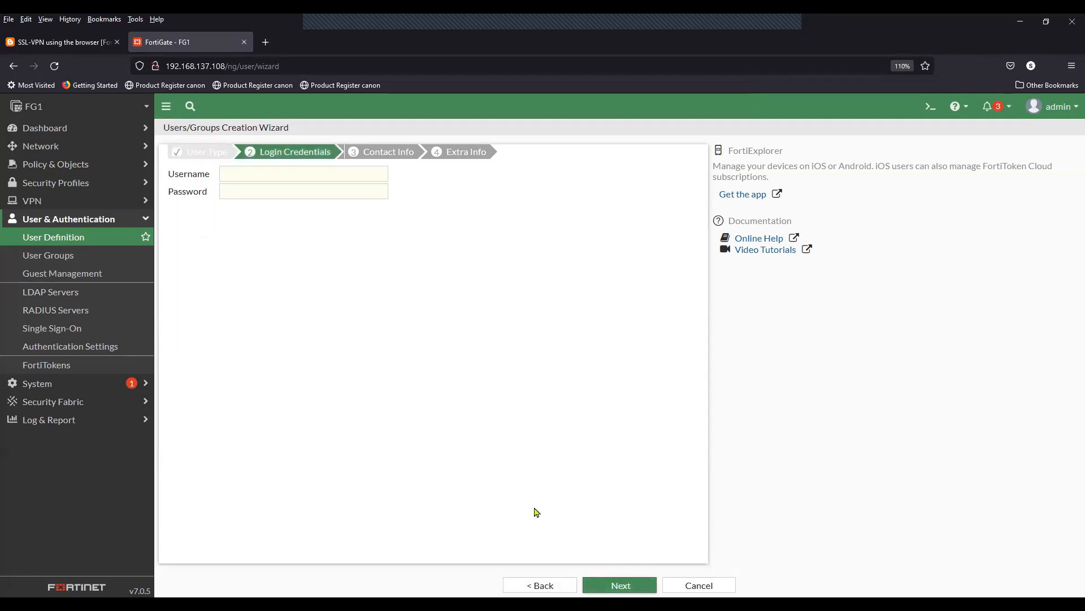
click(266, 172)
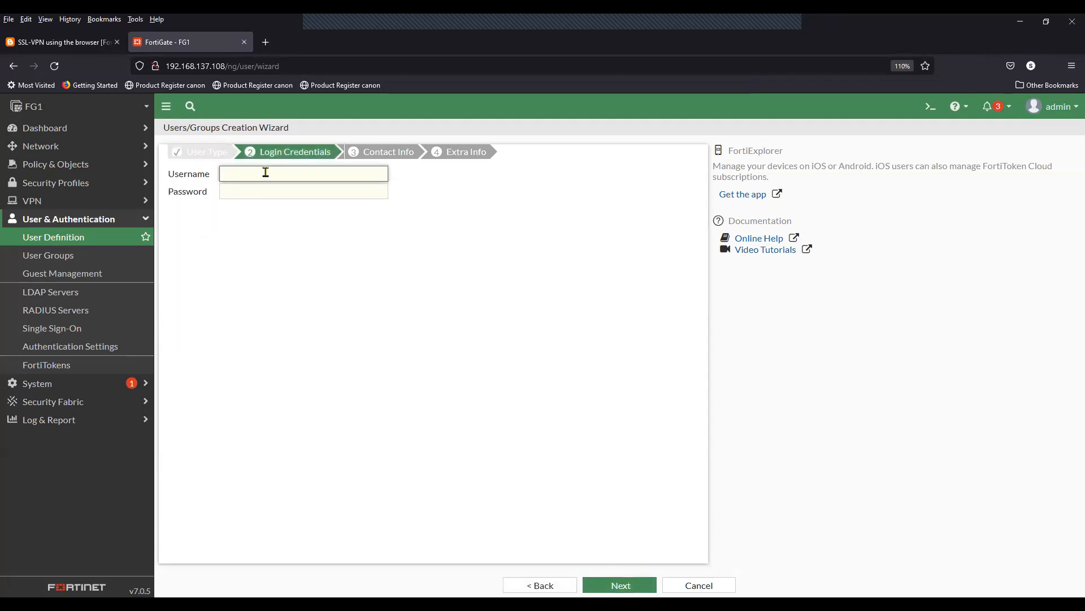
text(test)
key(Tab)
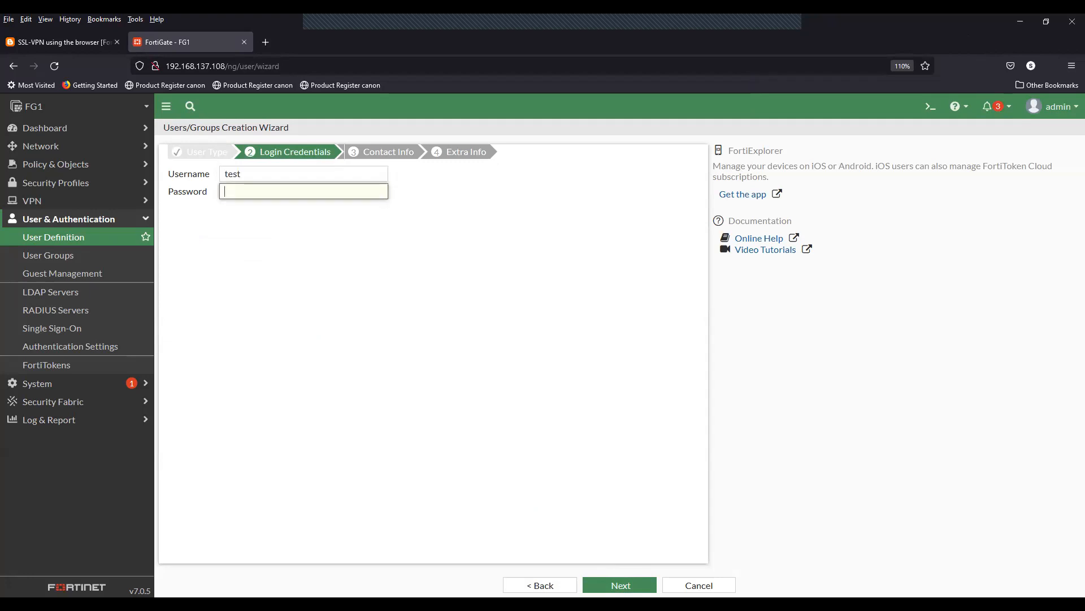
text(12345)
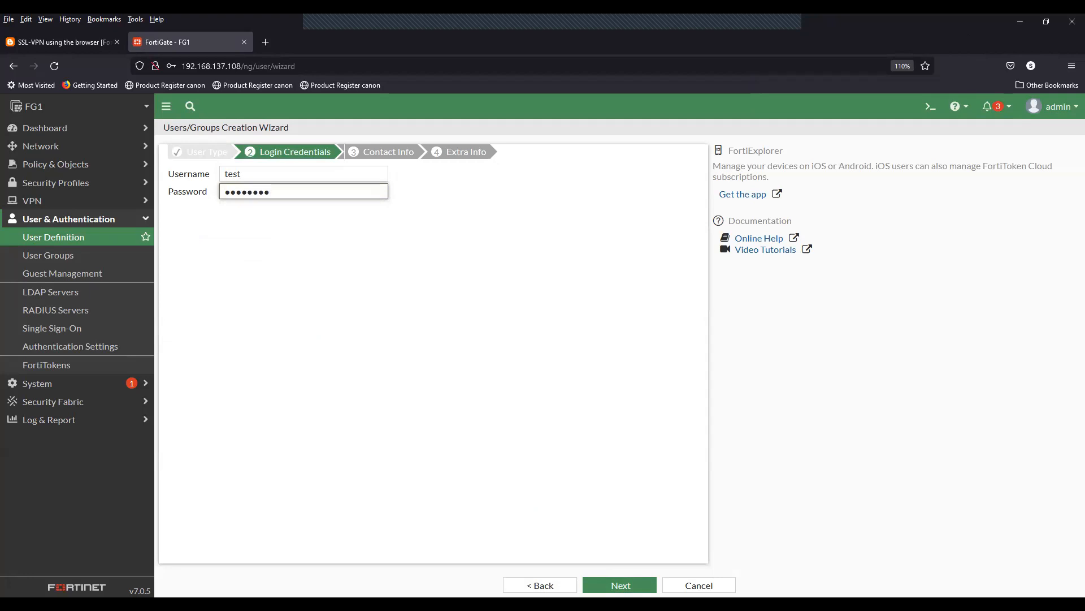
click(600, 585)
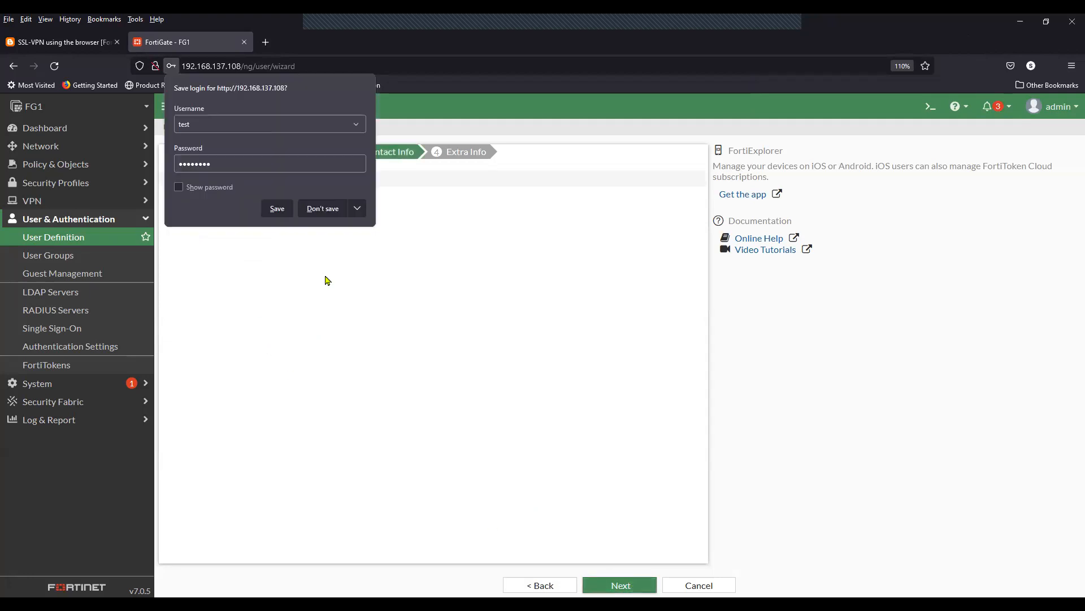
click(318, 210)
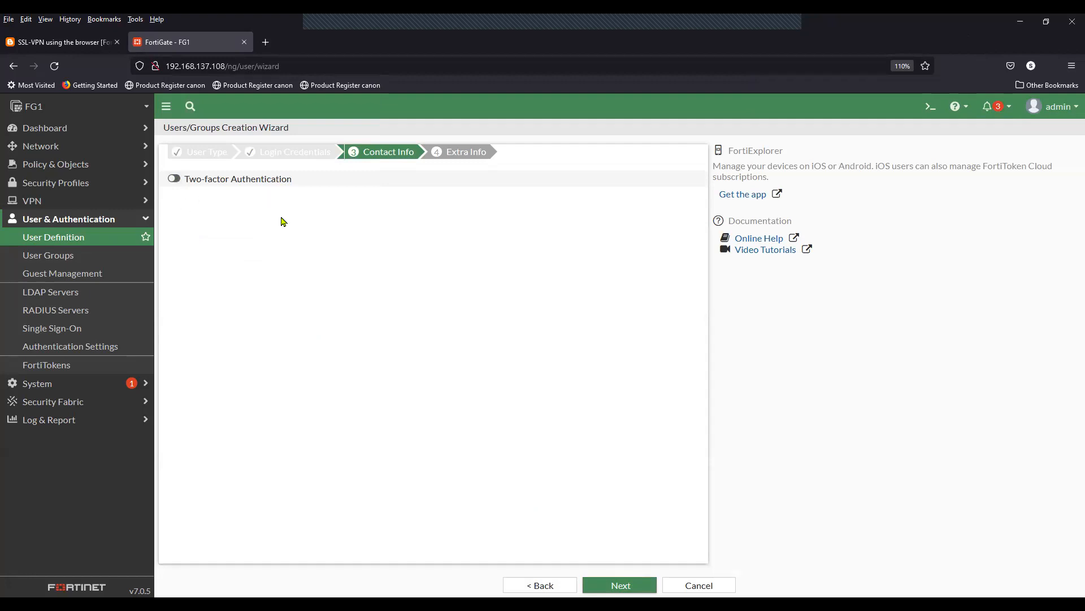
click(632, 588)
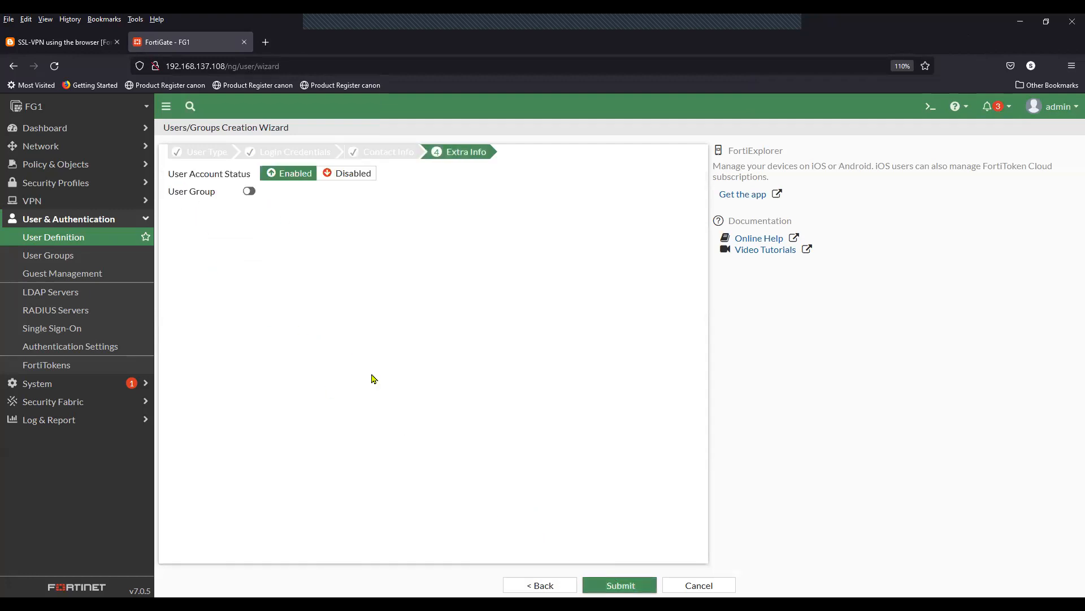
Step: Make the new user a member of Guest-group and submit it
click(250, 192)
click(320, 193)
mouse_move(563, 195)
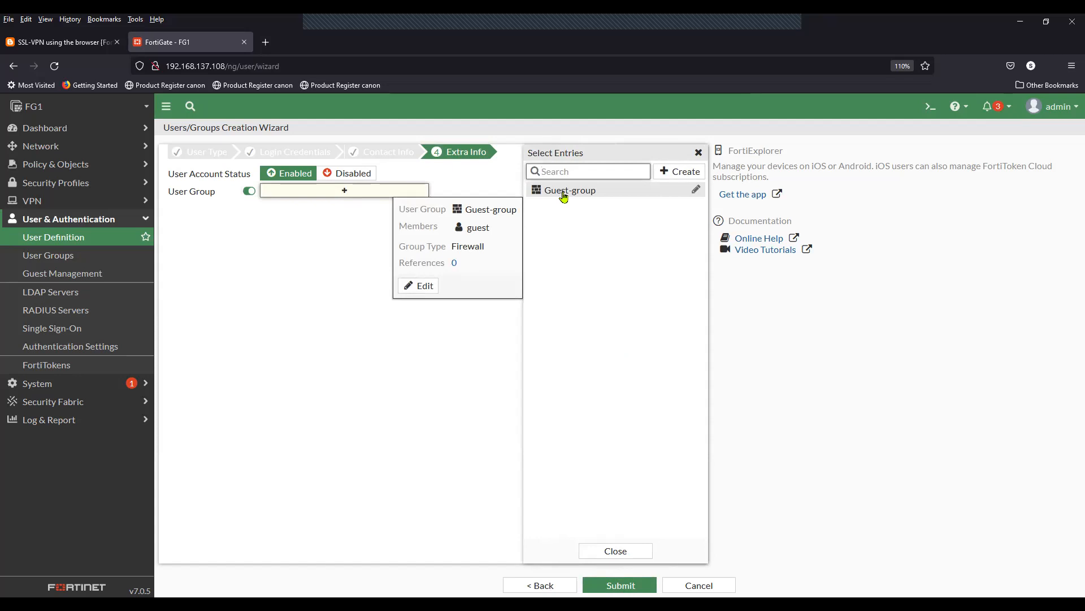
click(564, 192)
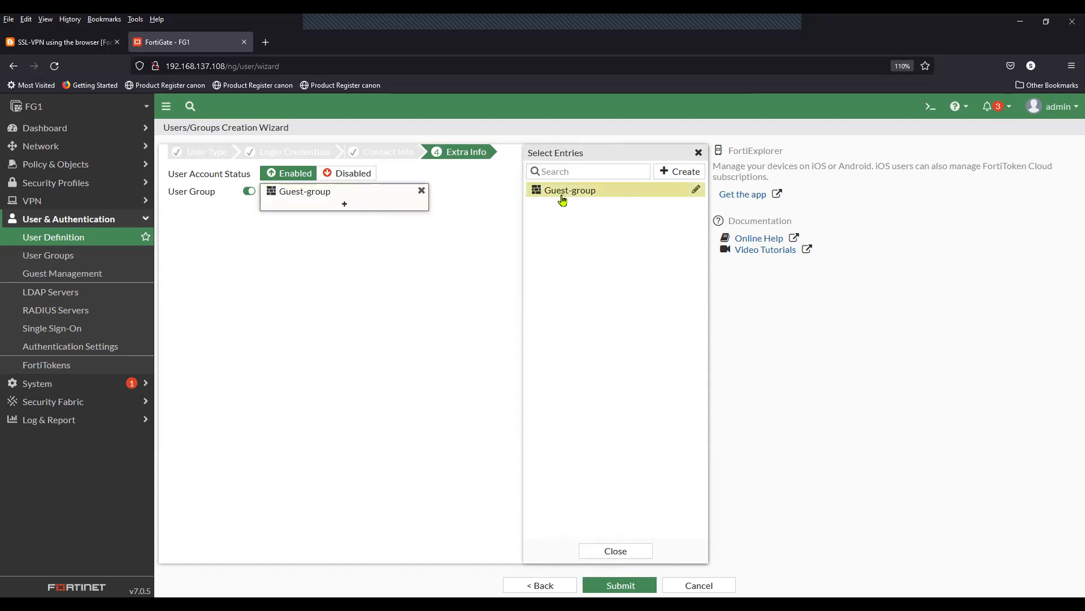
click(417, 446)
click(621, 585)
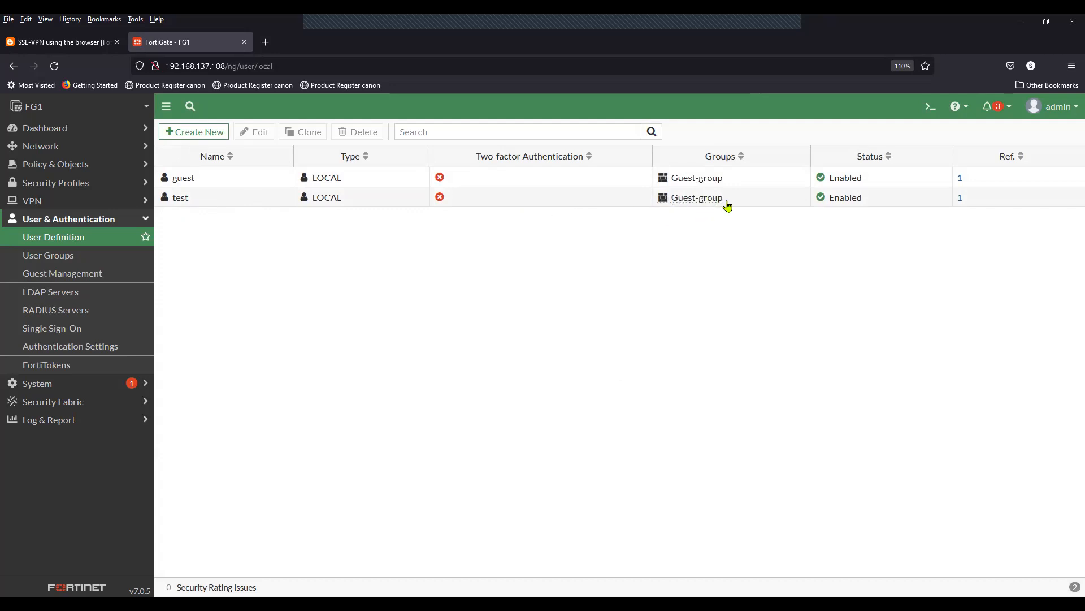
Step: Verify Guest-group lists both guest and test, then return to the blog's network diagram
click(70, 257)
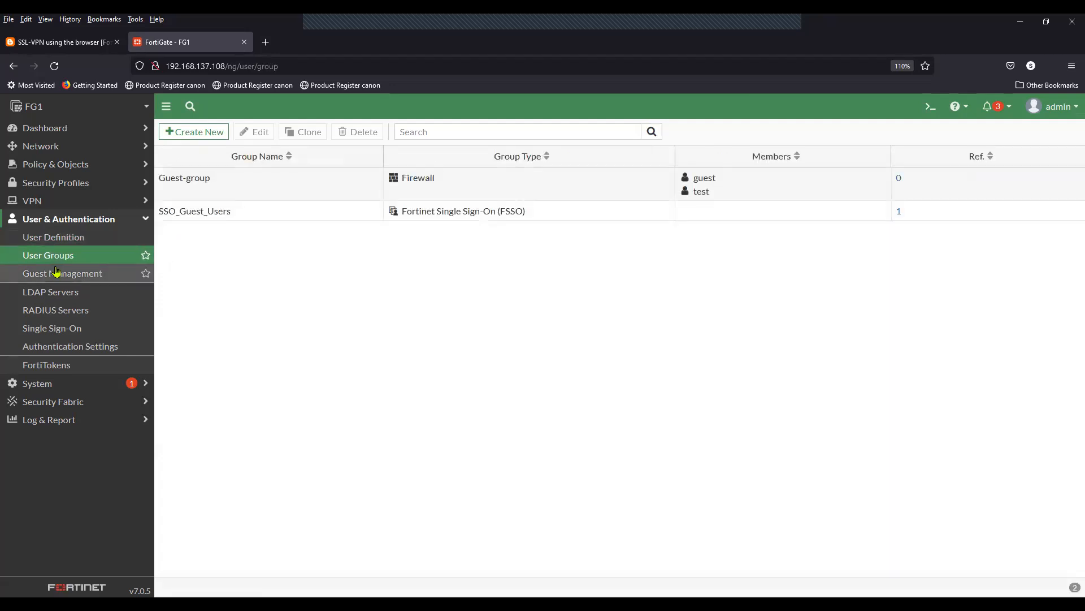
click(229, 197)
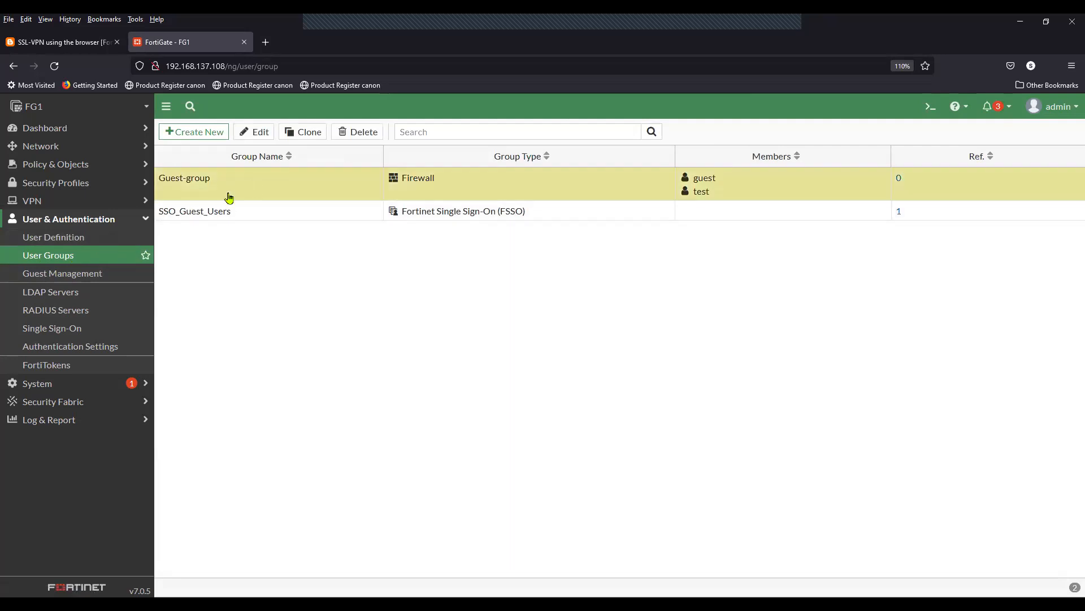
click(58, 238)
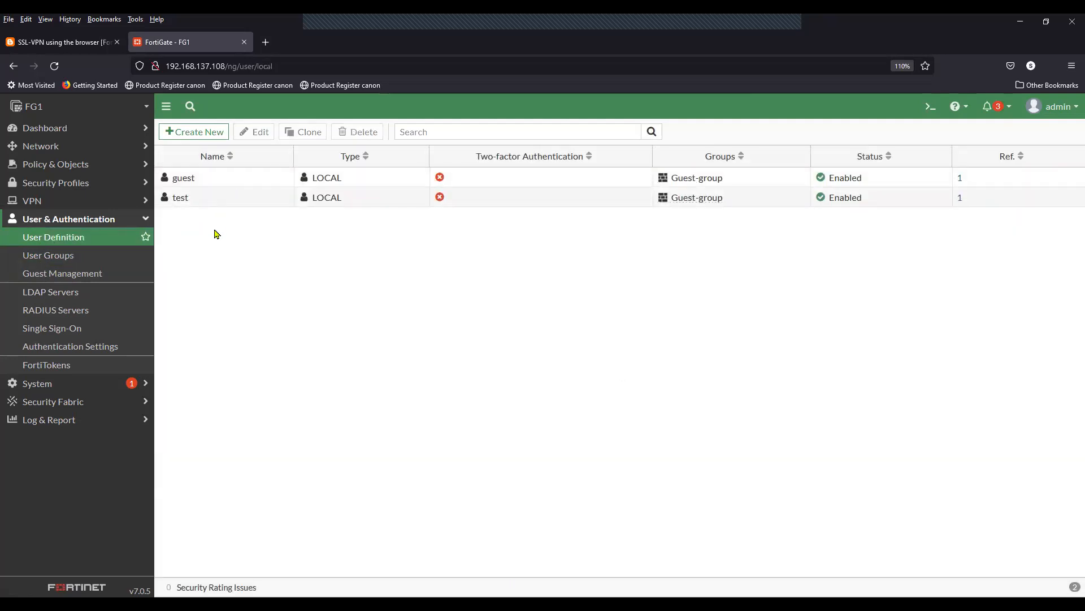
click(114, 225)
click(67, 42)
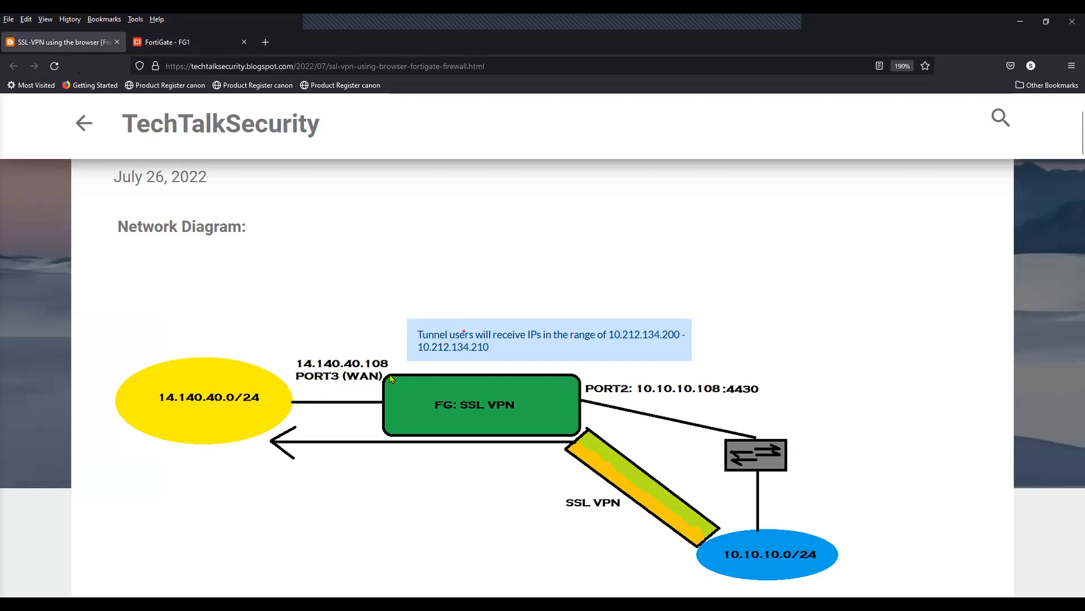
Step: Back in FortiGate, inspect the 14.140.40.108/32 address object bound to WAN (port3)
click(191, 42)
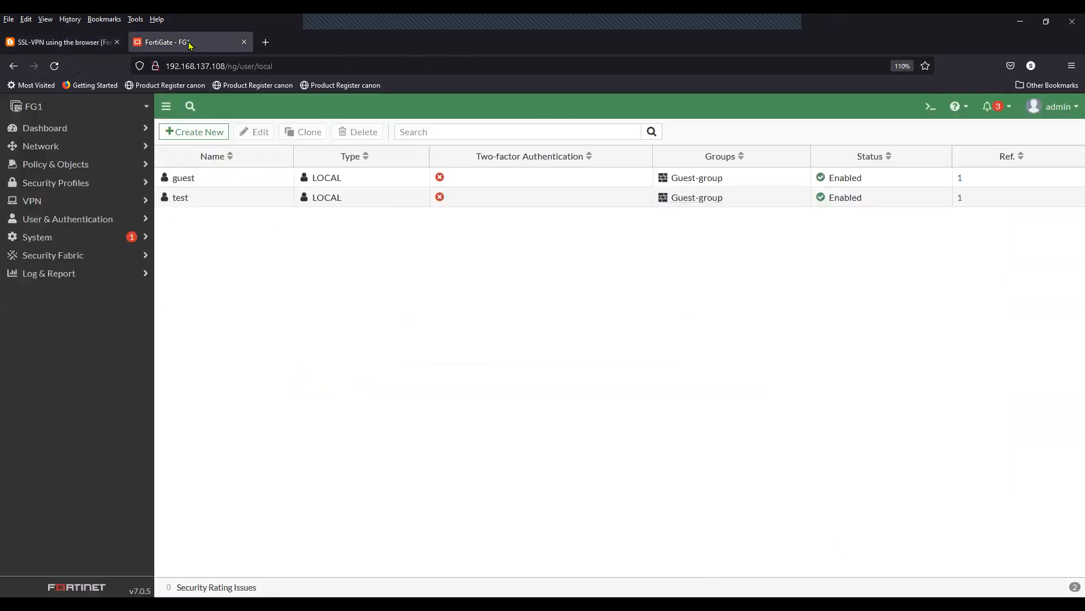
click(67, 165)
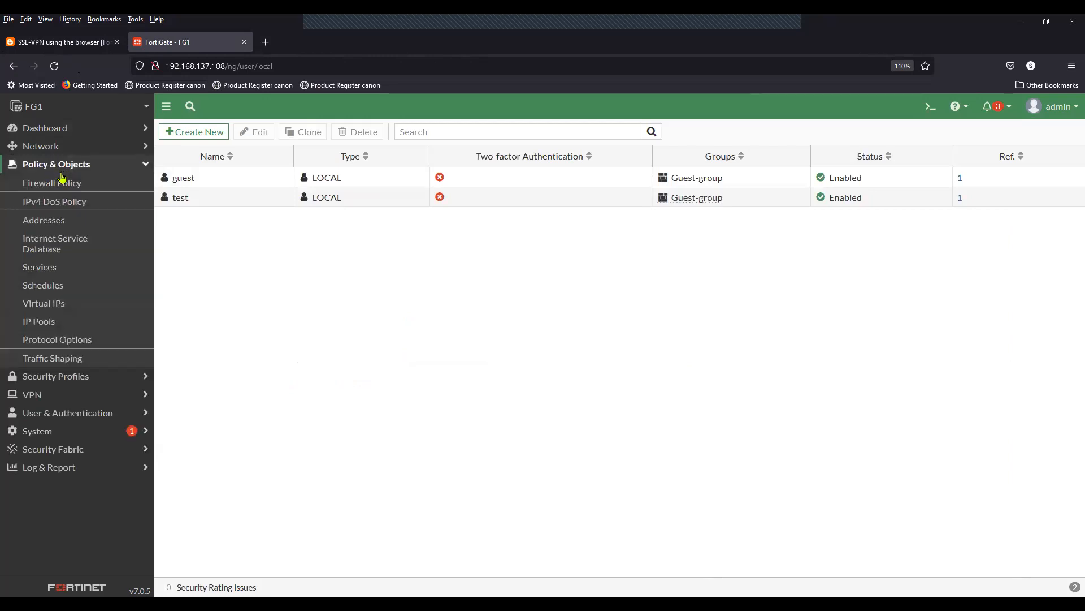
click(55, 223)
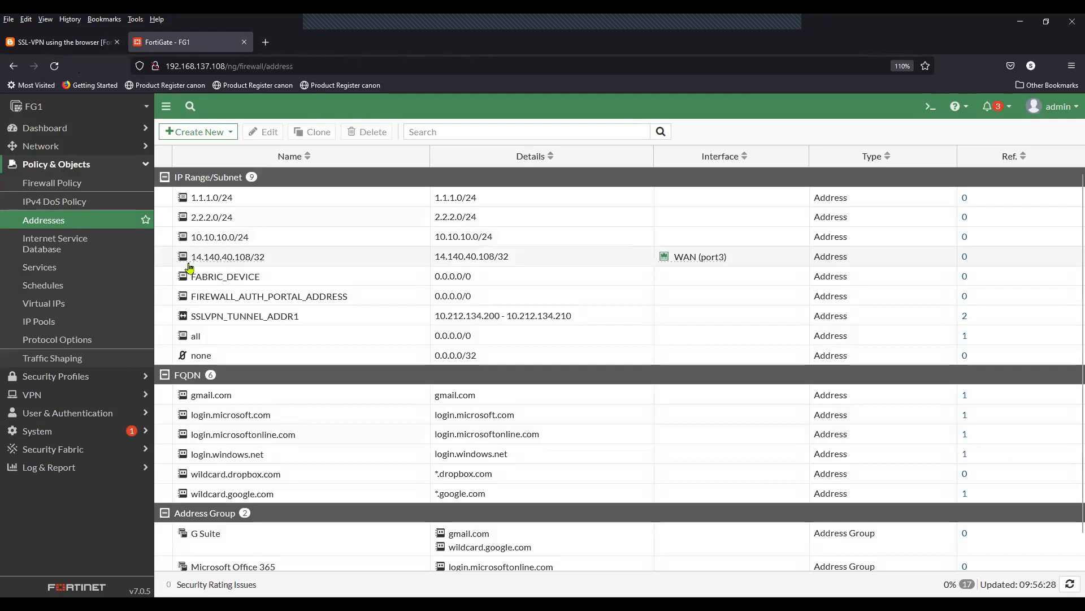
click(289, 264)
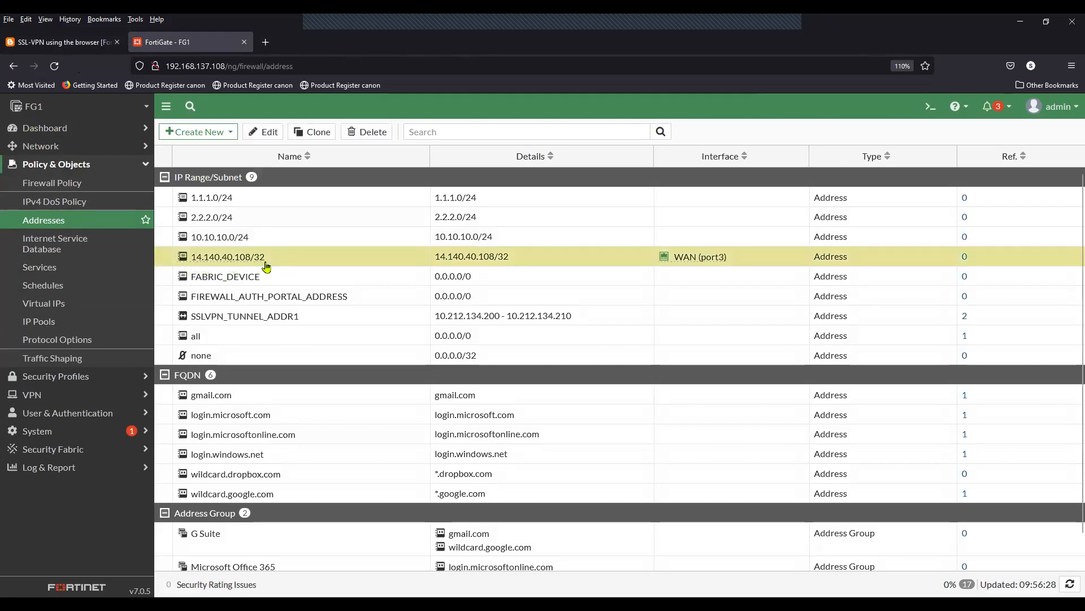
mouse_move(221, 261)
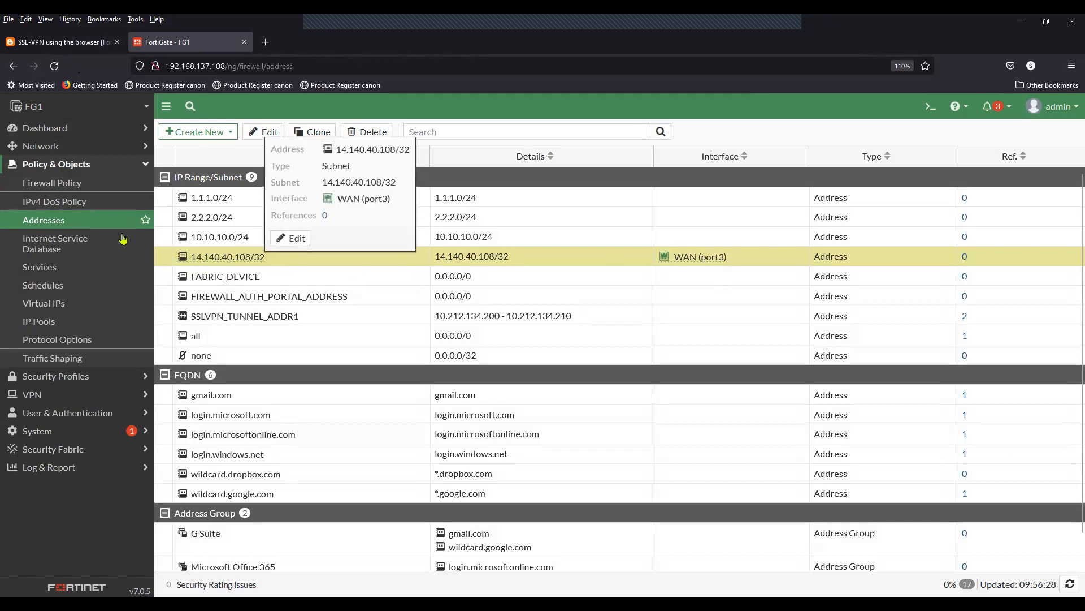
click(95, 168)
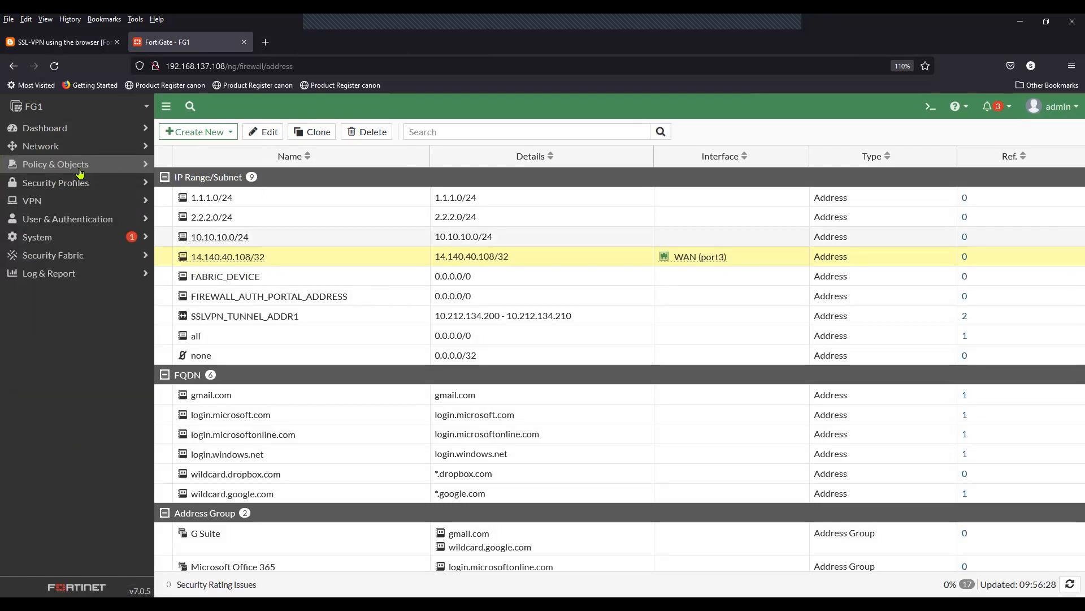
click(79, 168)
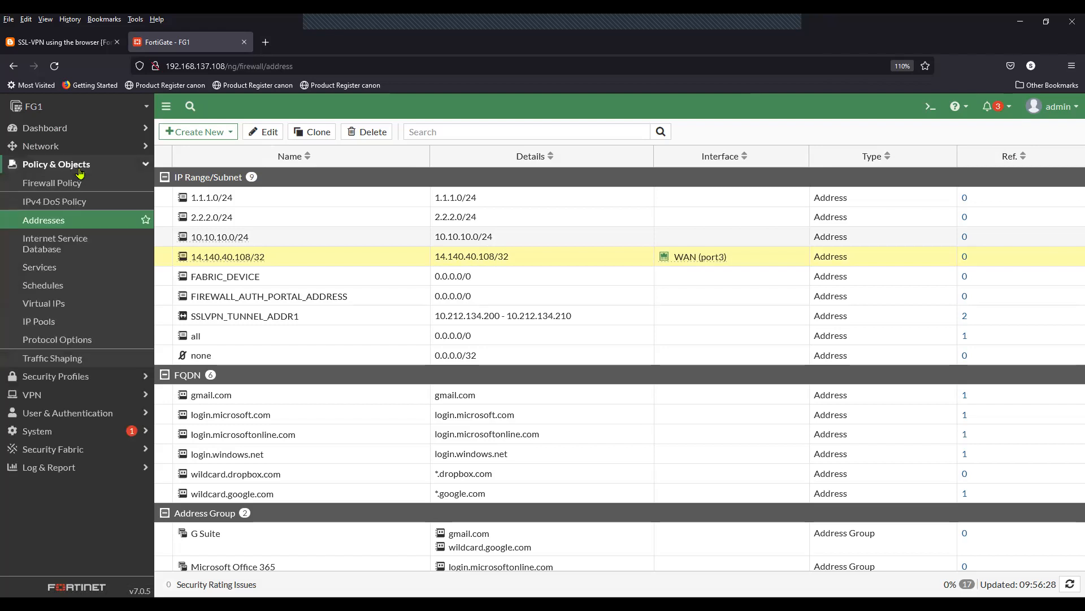
click(80, 170)
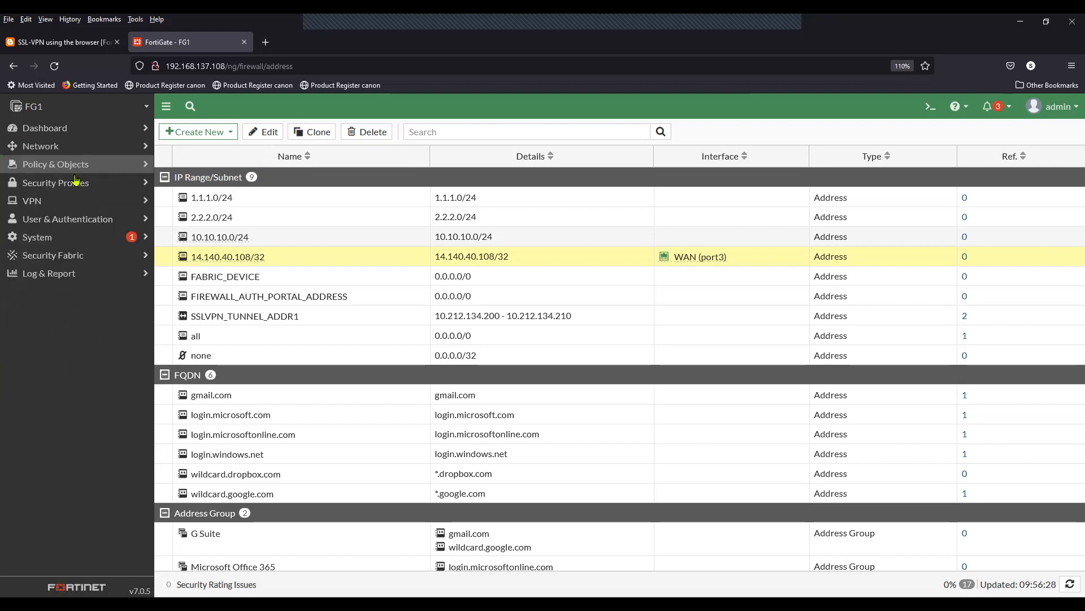
click(29, 204)
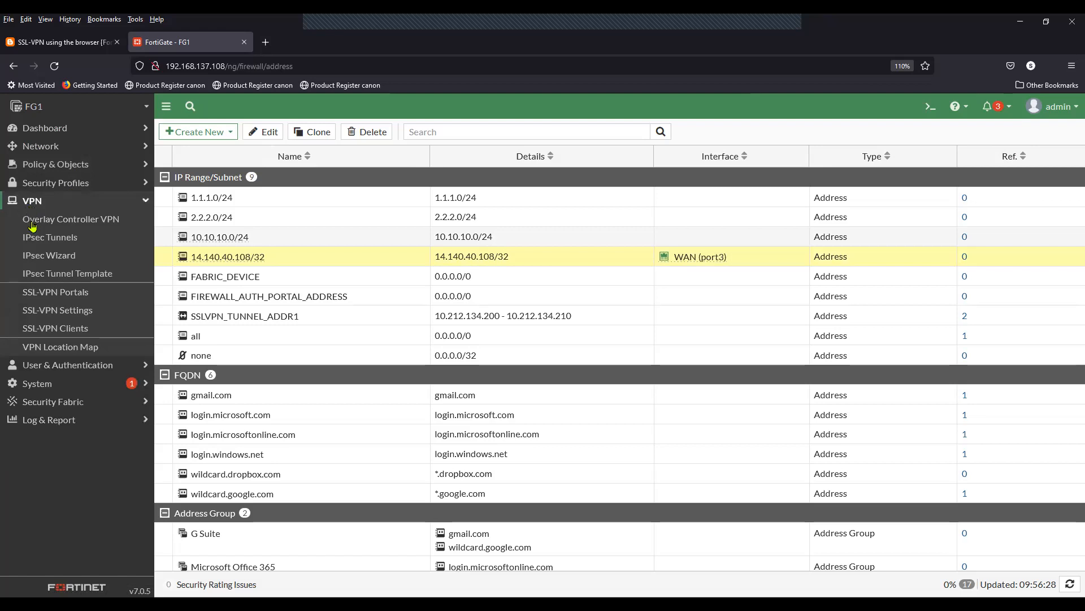
Step: Enable SSL-VPN and set it to listen on LAN (port2), checking the blog diagram
click(75, 314)
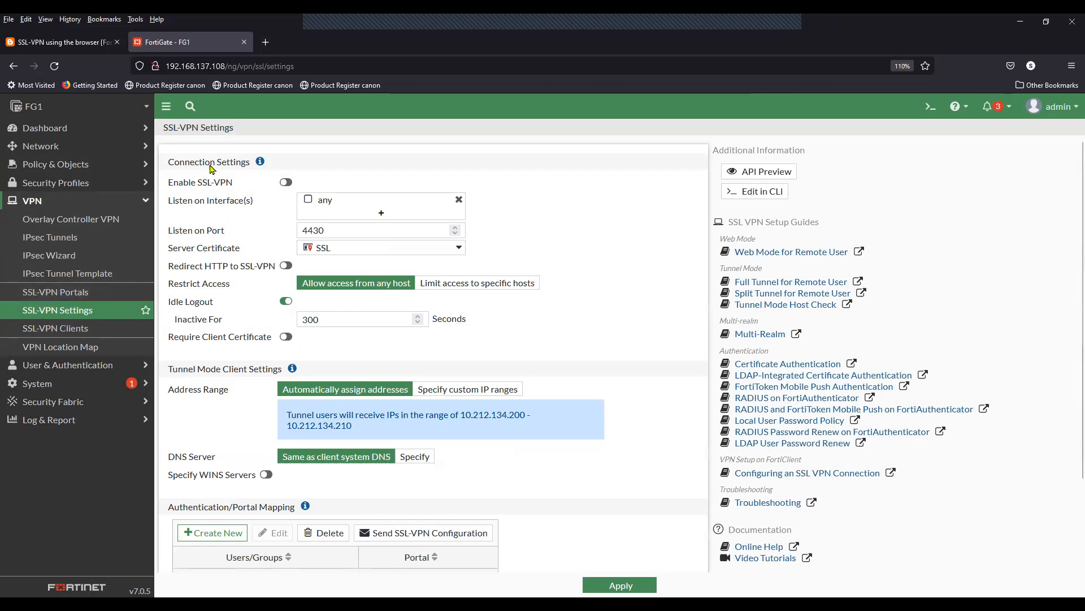
drag(168, 186, 286, 184)
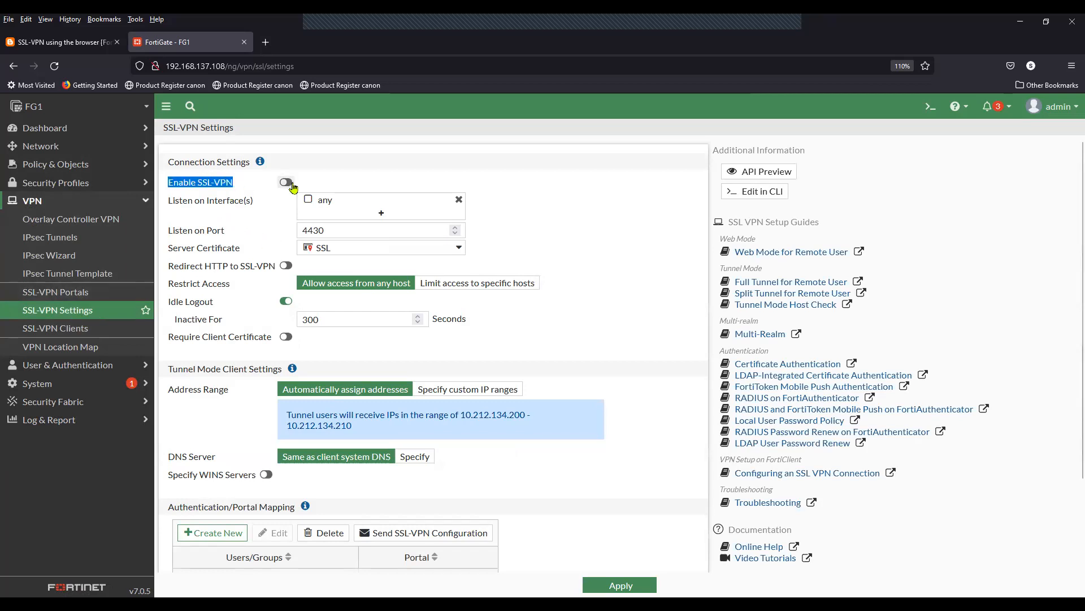
click(286, 182)
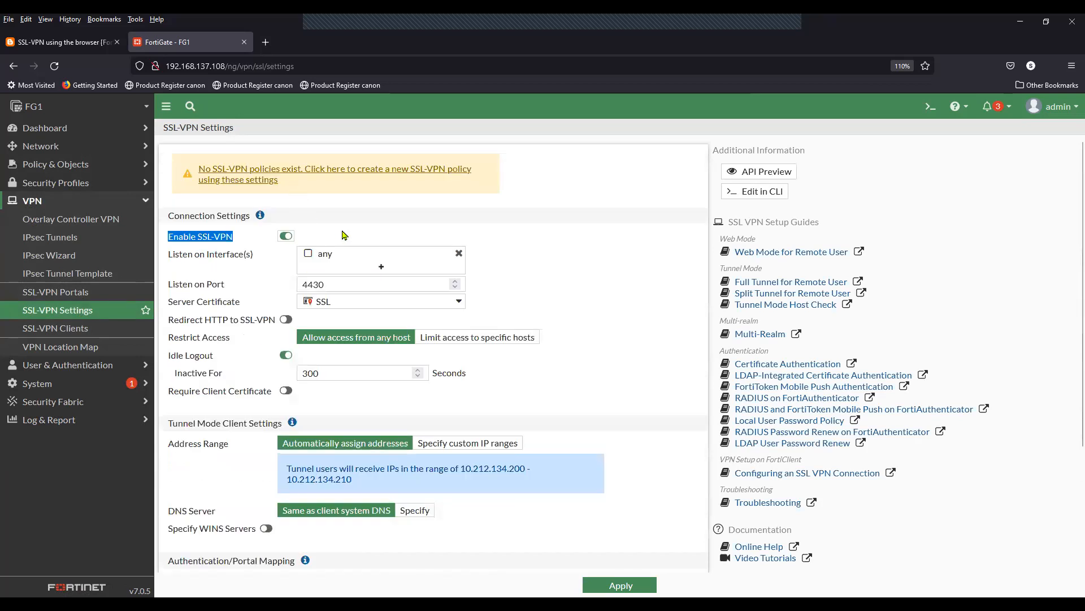
scroll(348, 227, down, 2)
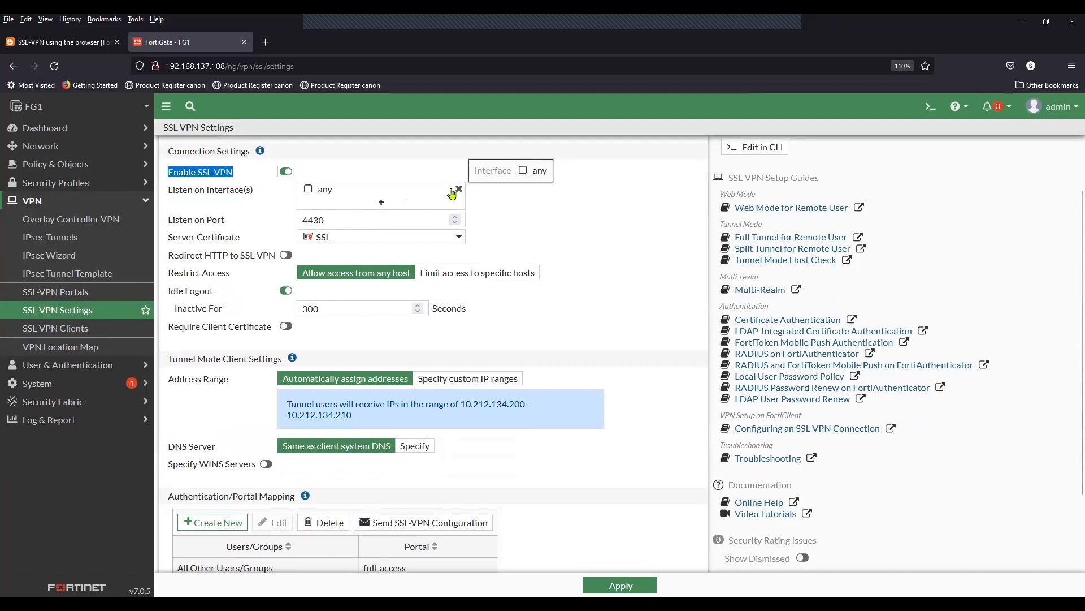
click(428, 196)
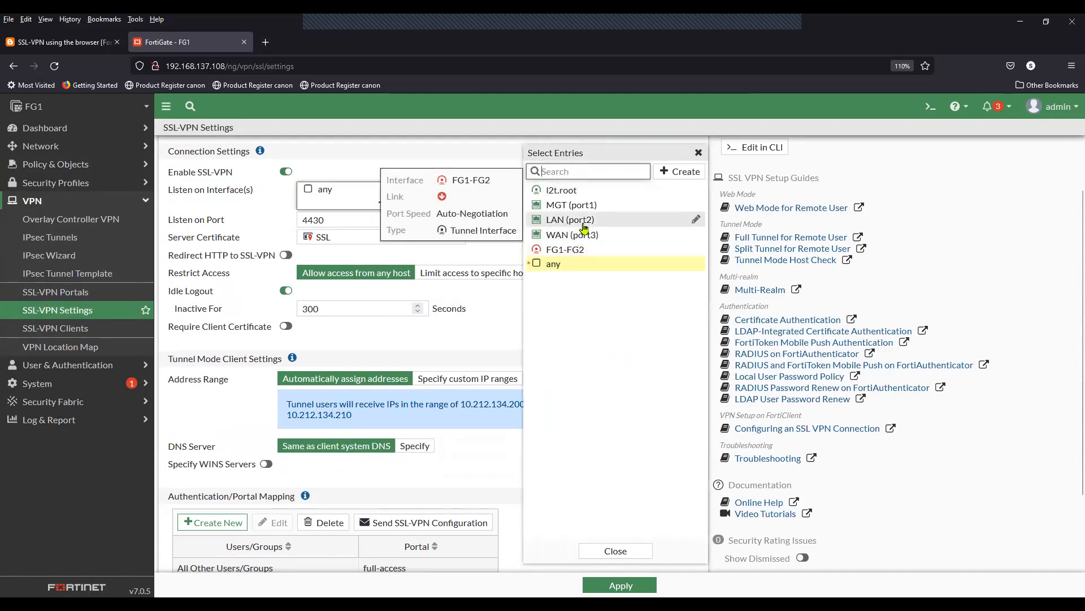
click(584, 226)
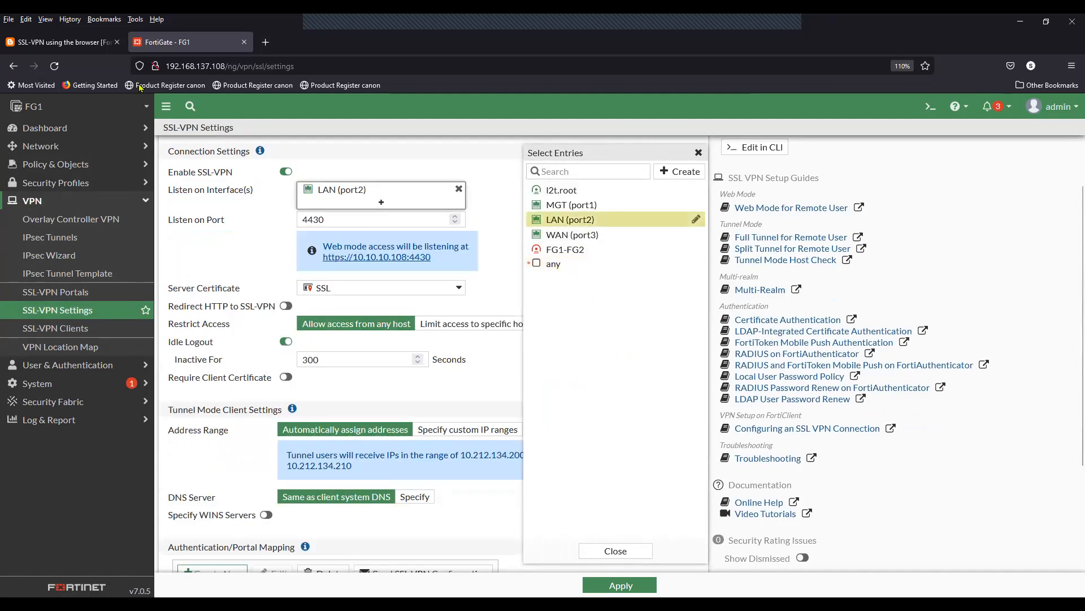
click(67, 43)
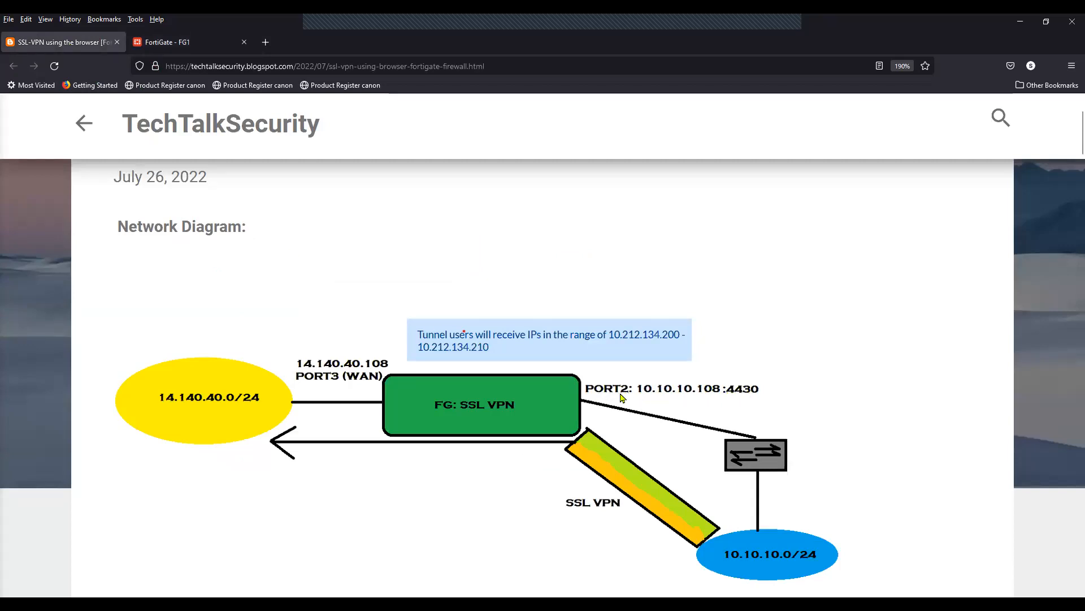
click(183, 40)
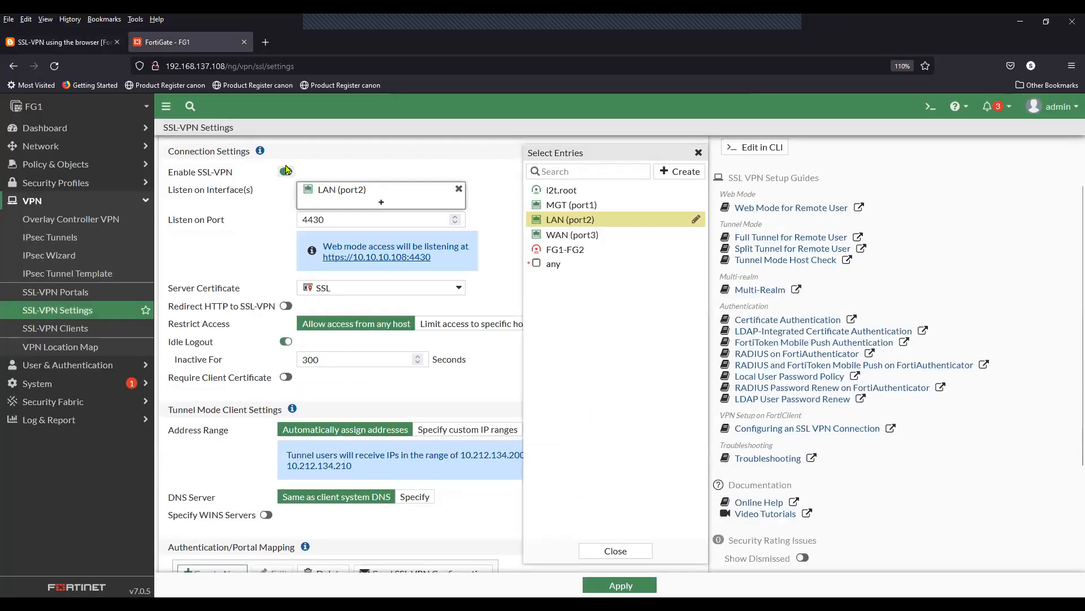
click(485, 249)
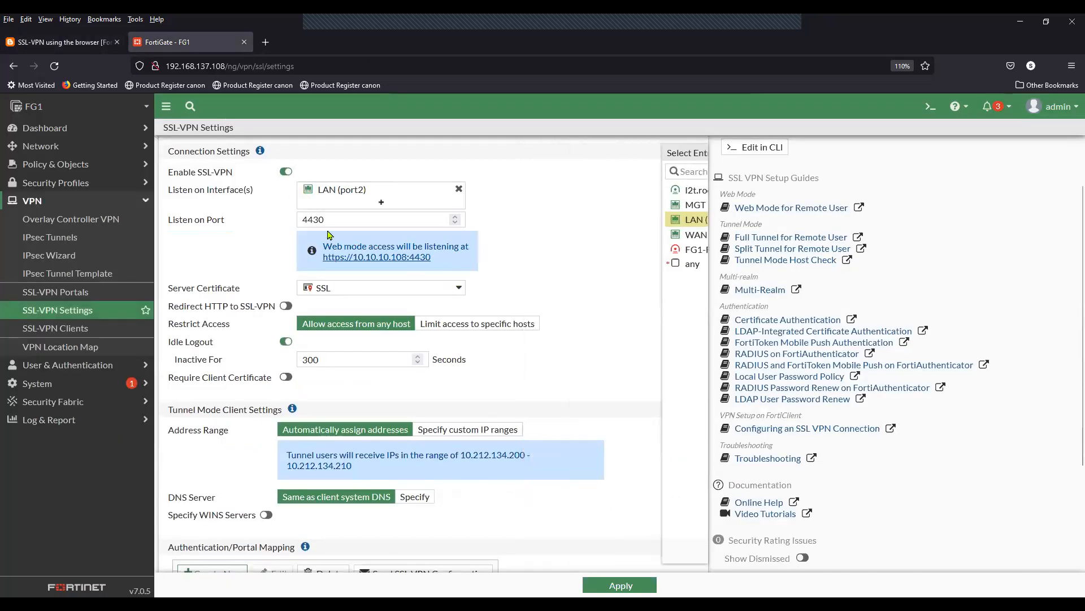
Step: Keep the listen port at 4430 and SSL as the server certificate
drag(224, 225, 169, 222)
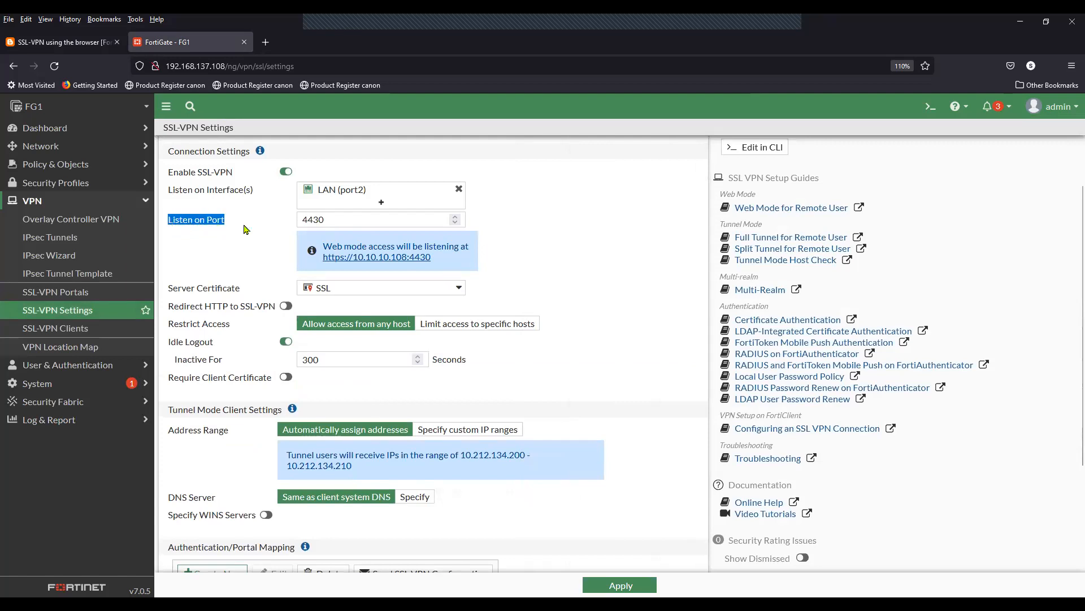
double_click(333, 222)
click(543, 262)
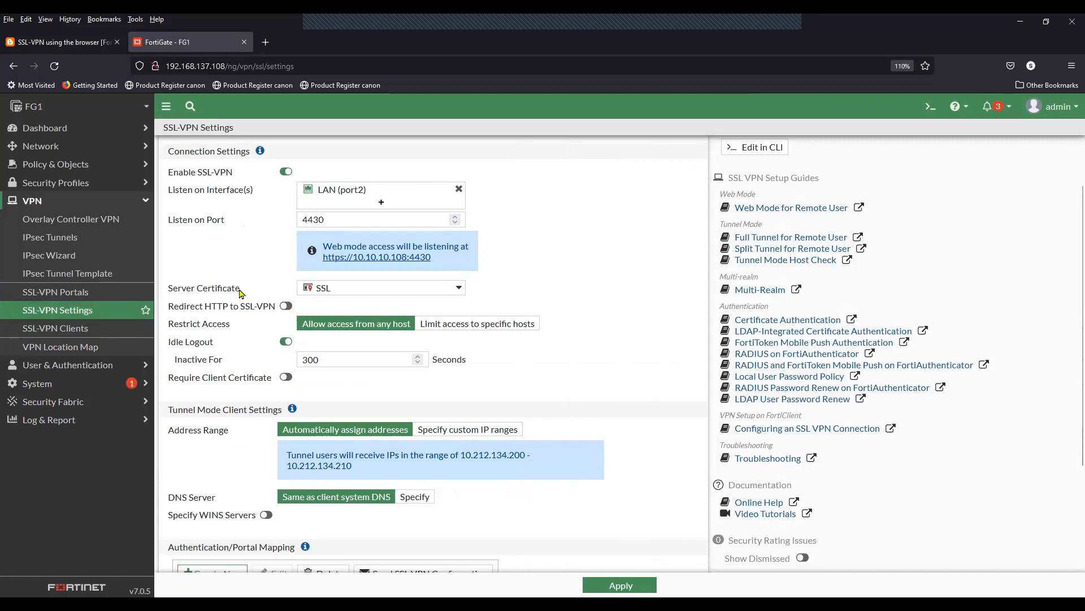
drag(240, 293, 169, 295)
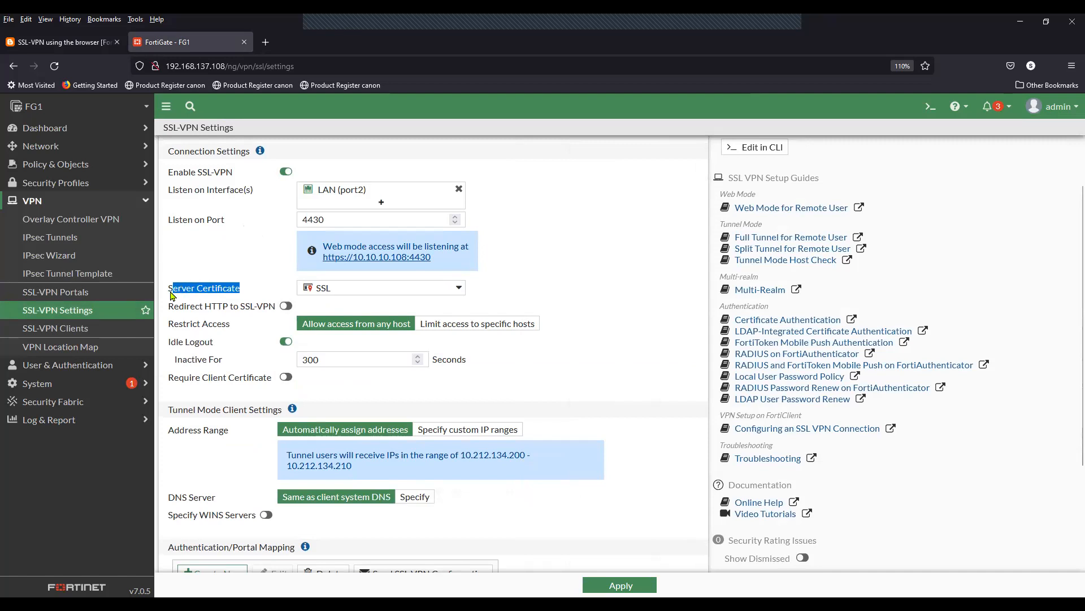
click(563, 270)
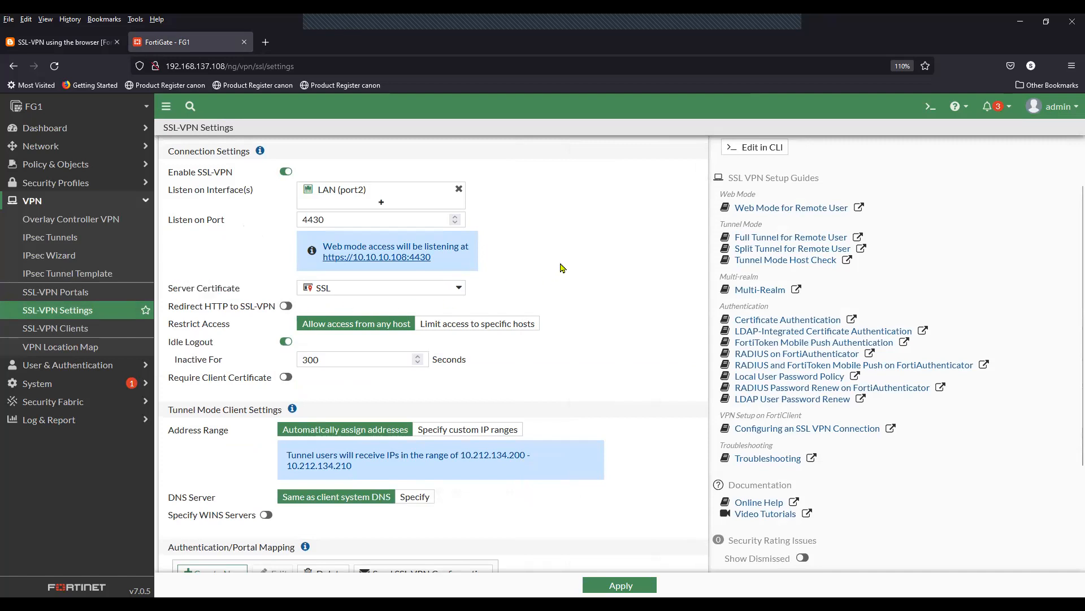
click(320, 295)
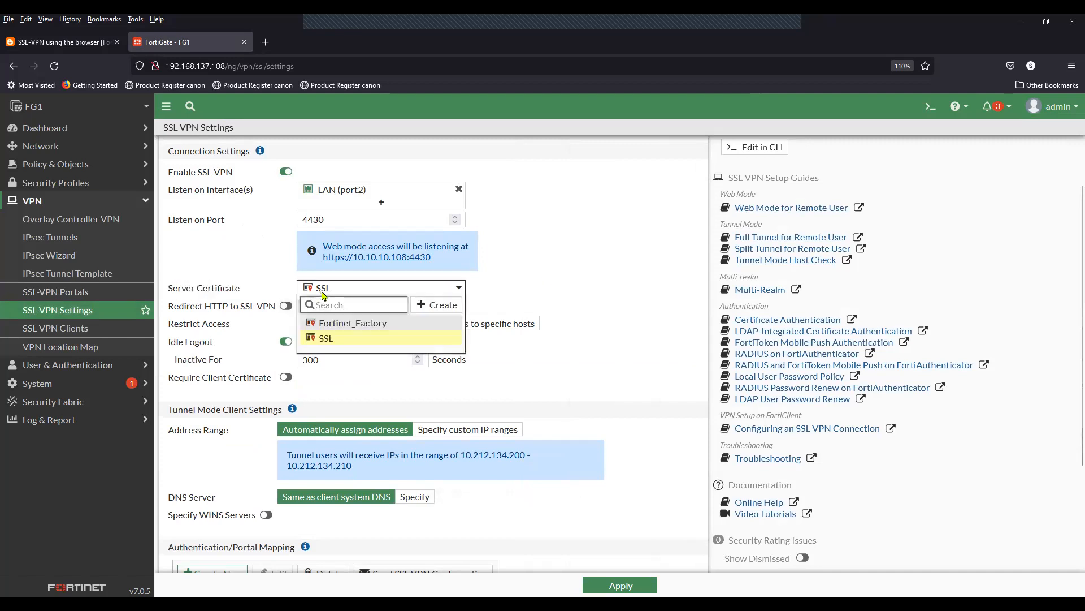
click(333, 340)
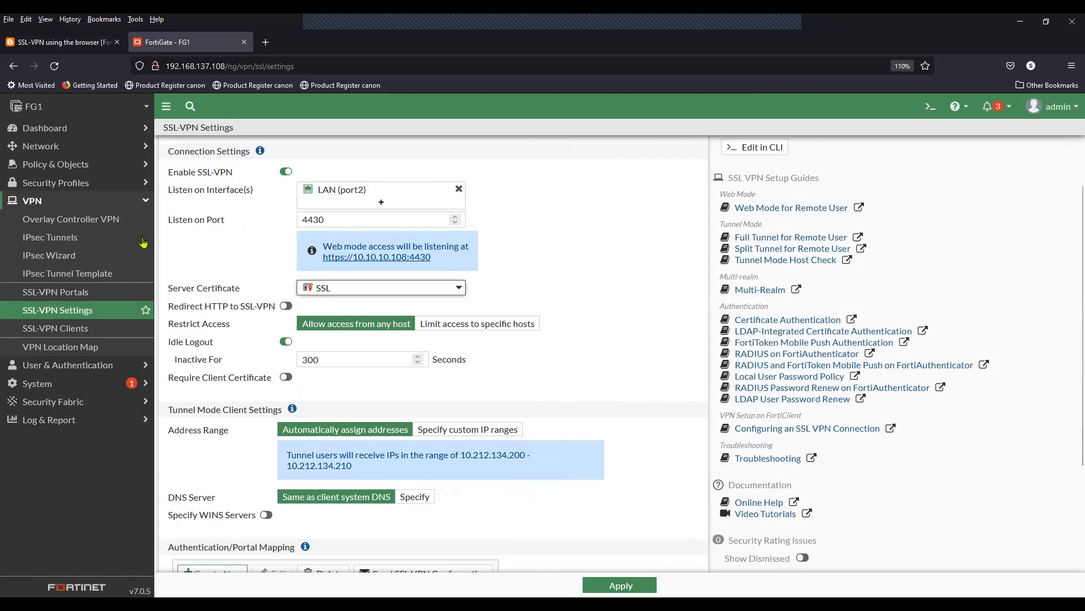
Step: Bring up the System > Certificates list
click(96, 204)
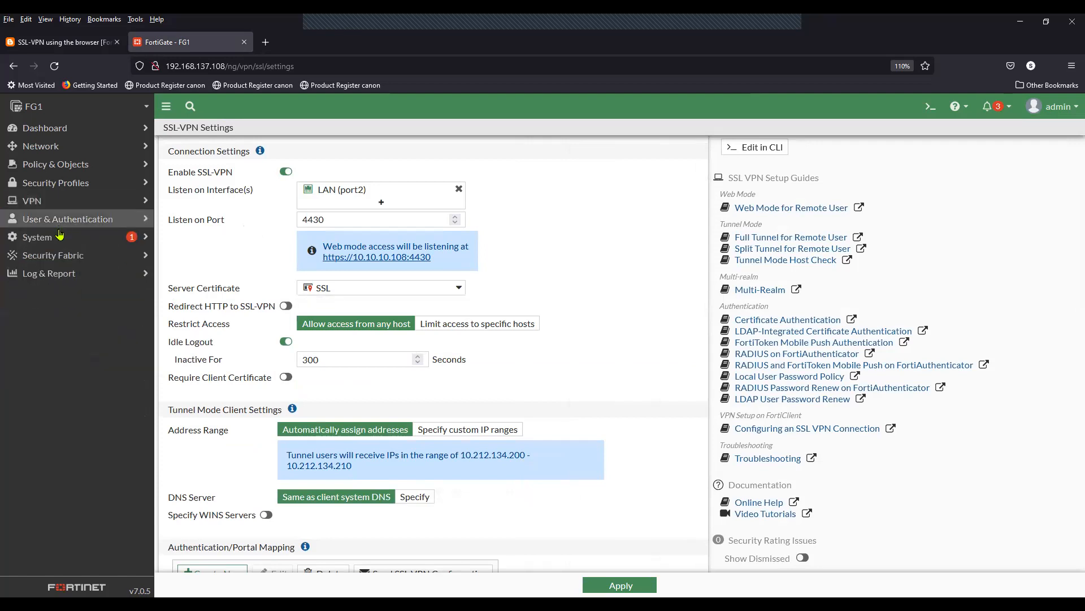
click(57, 242)
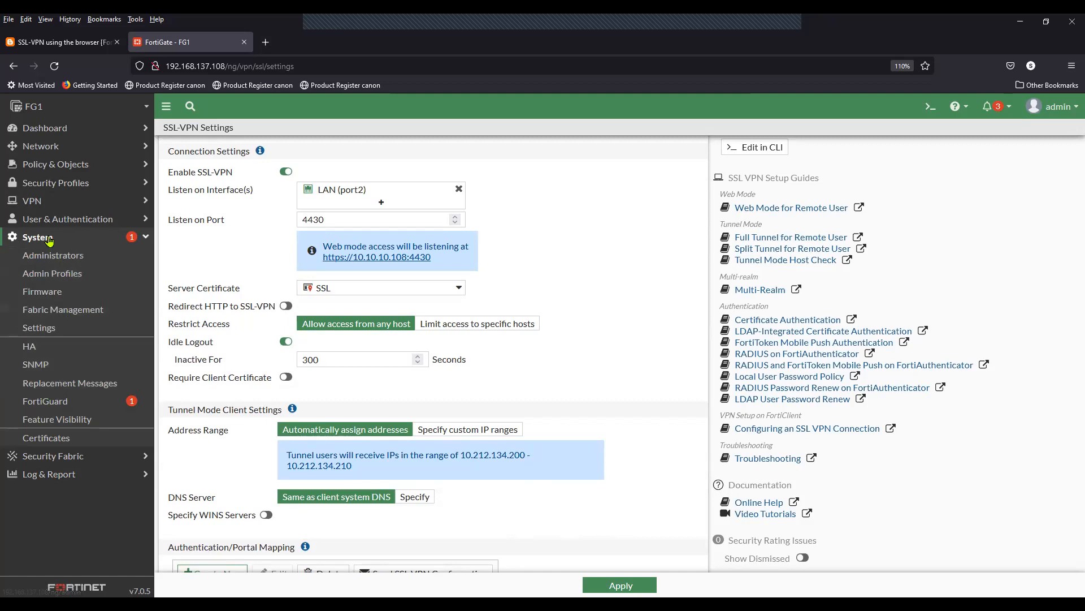
click(63, 440)
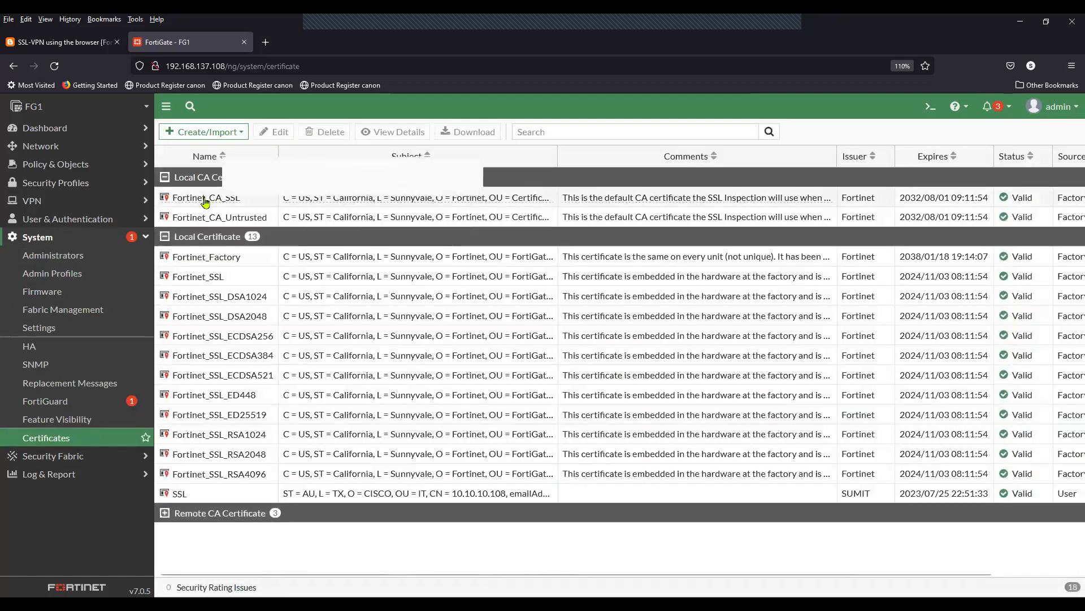
Step: Start importing the SSL.crt certificate, then cancel without uploading the file
click(212, 132)
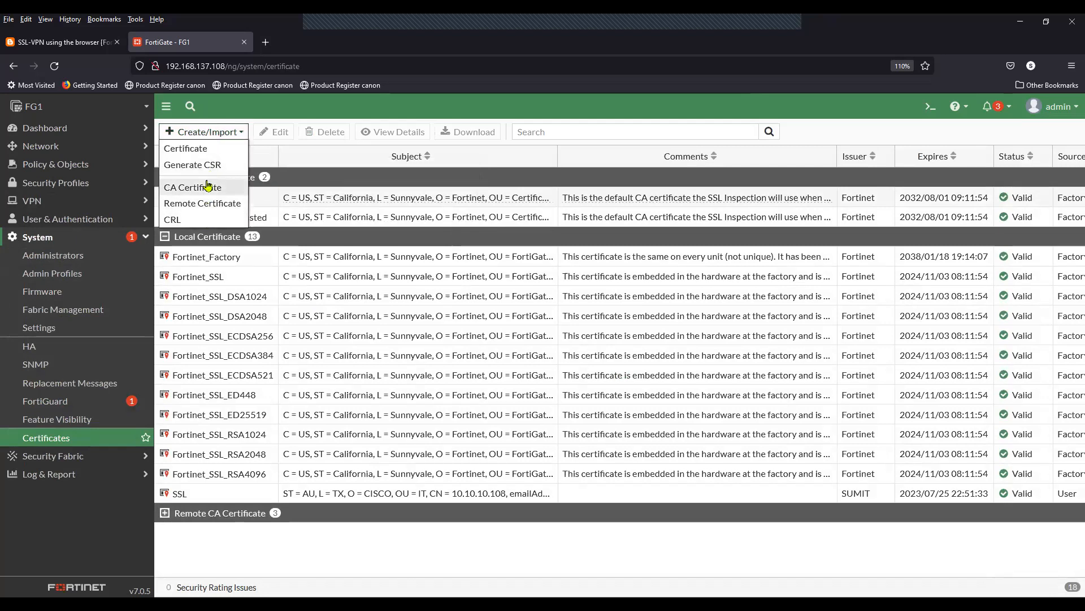
click(210, 149)
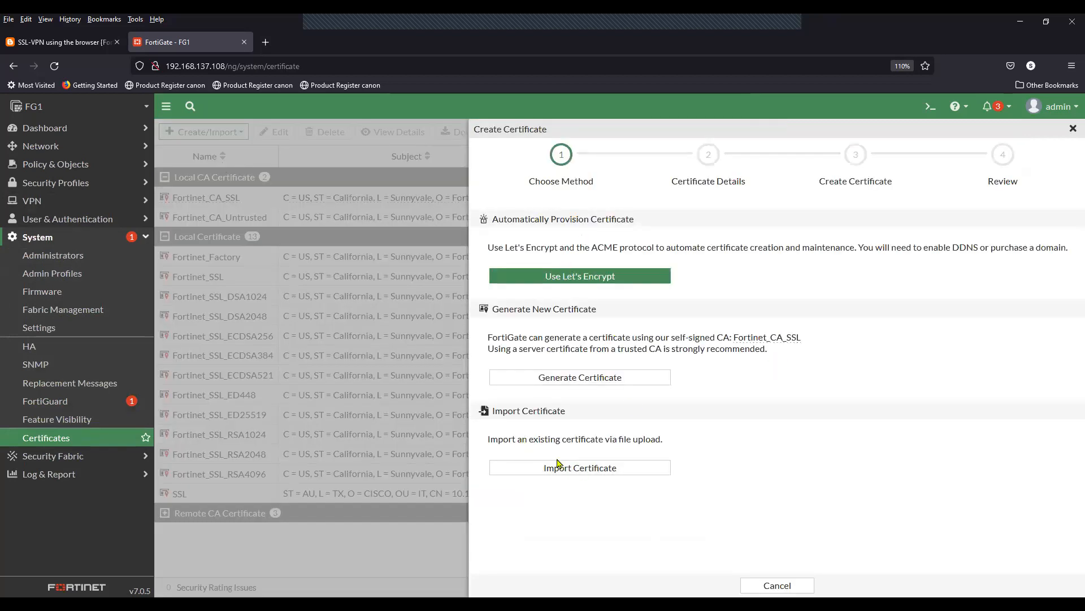
click(581, 468)
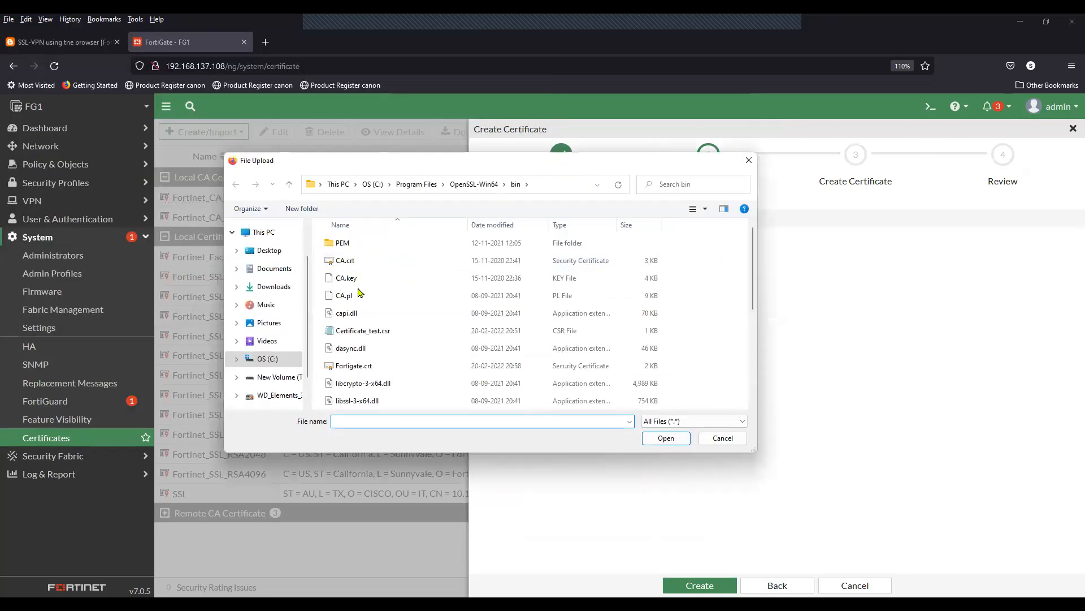
scroll(378, 381, down, 4)
click(375, 366)
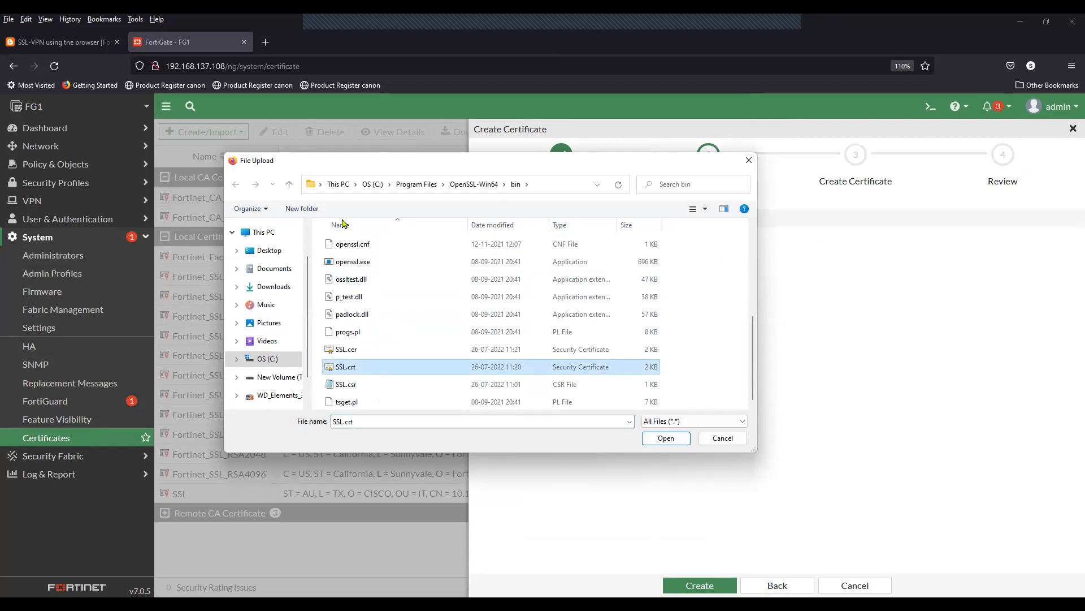
key(alt+Tab)
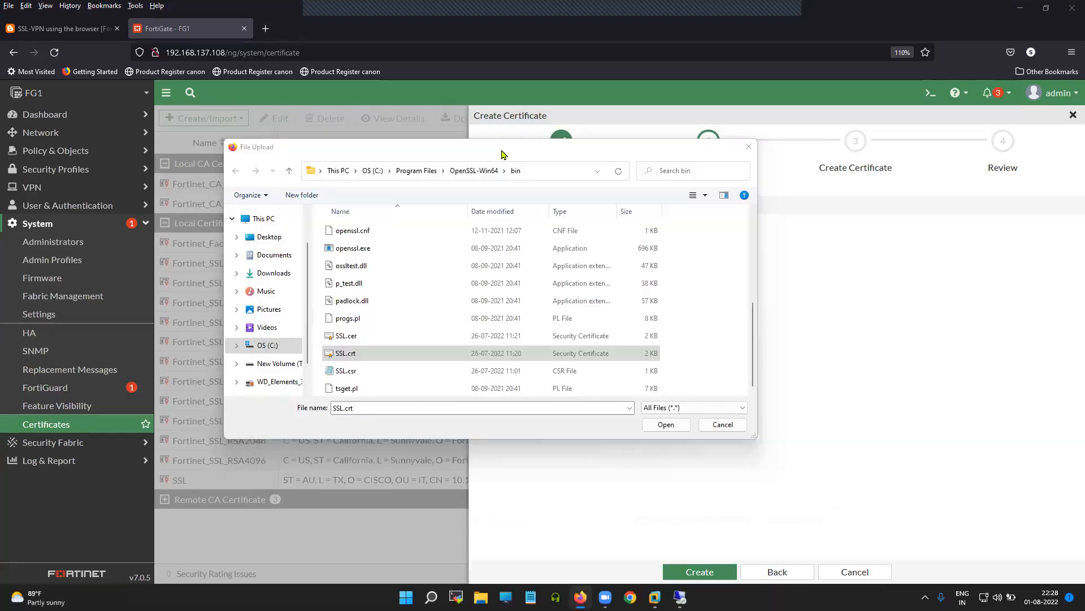
drag(504, 153, 563, 111)
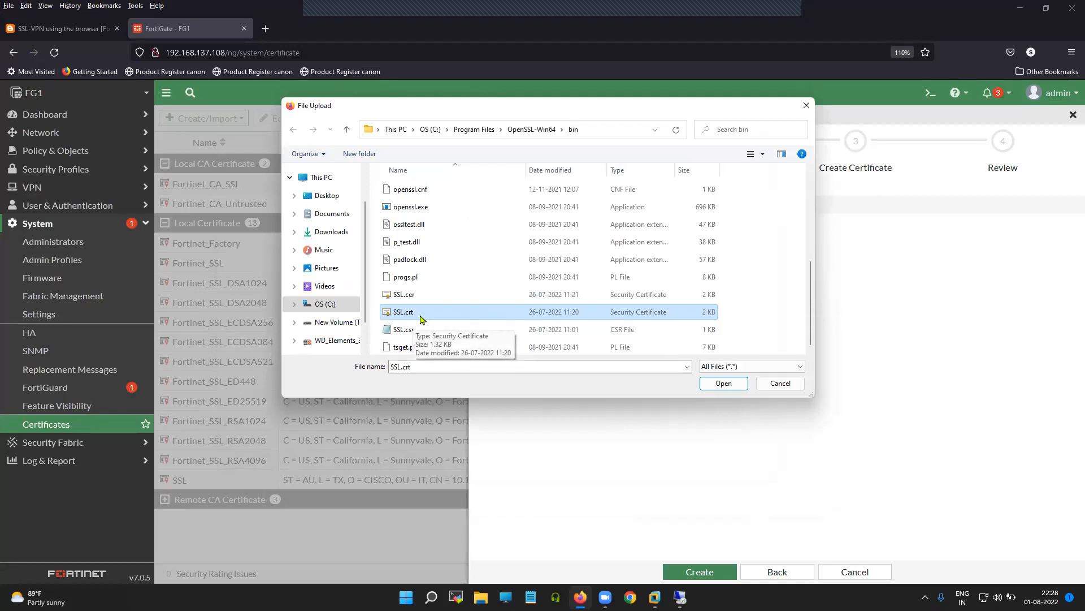
click(806, 105)
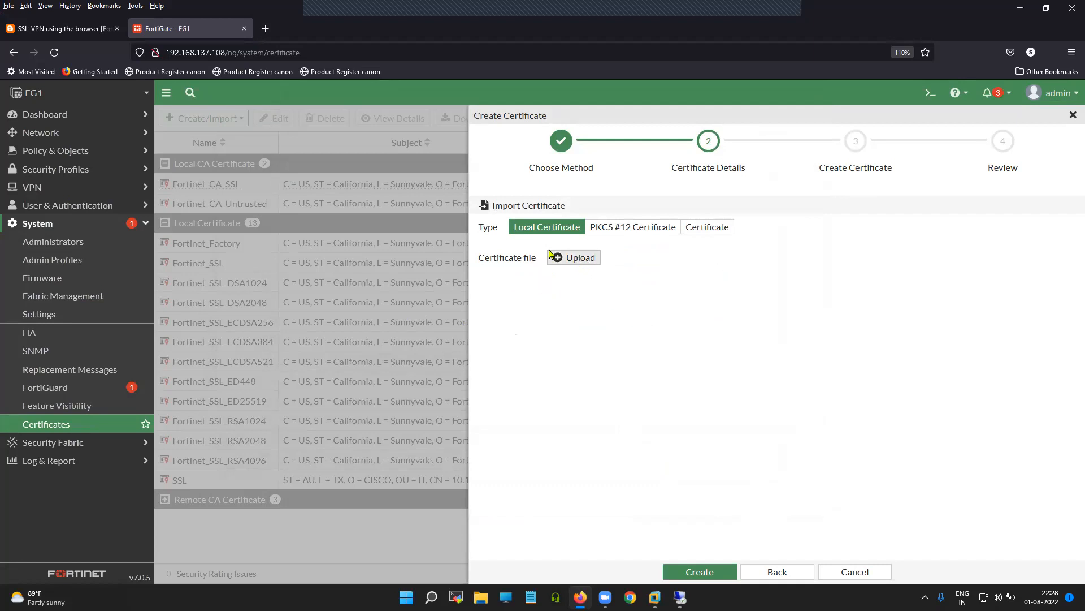
click(844, 573)
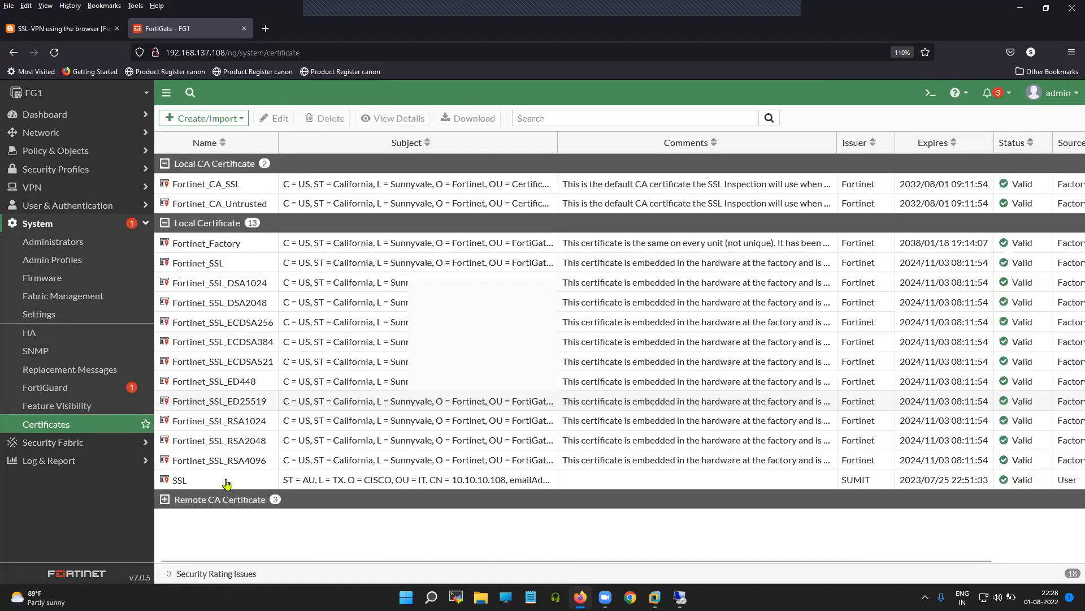
Step: Select the SSL certificate and widen the Subject column to read its full subject
click(187, 485)
double_click(188, 486)
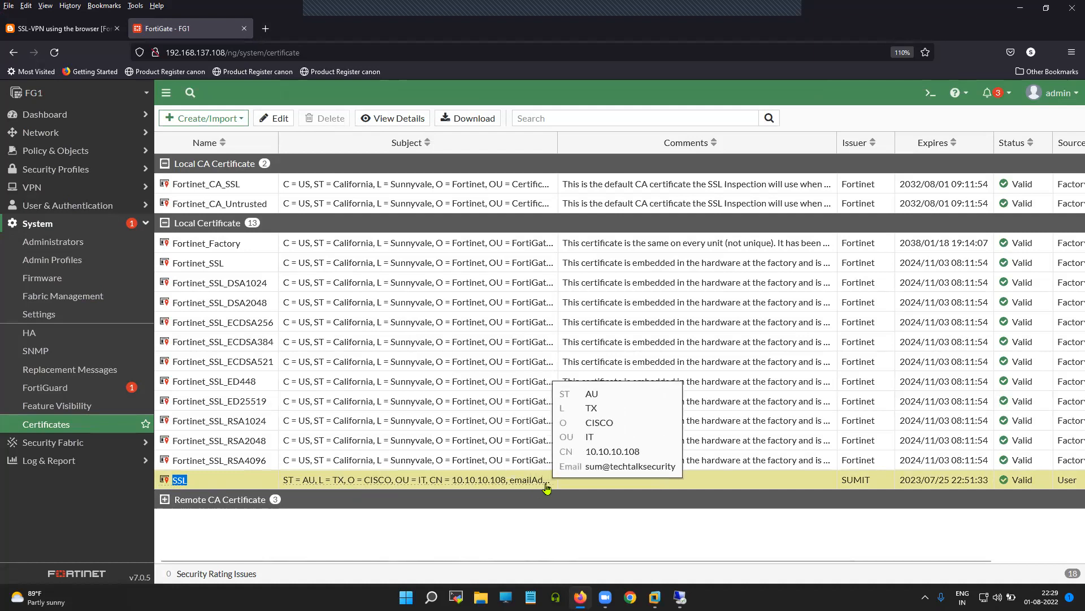
drag(559, 142, 719, 143)
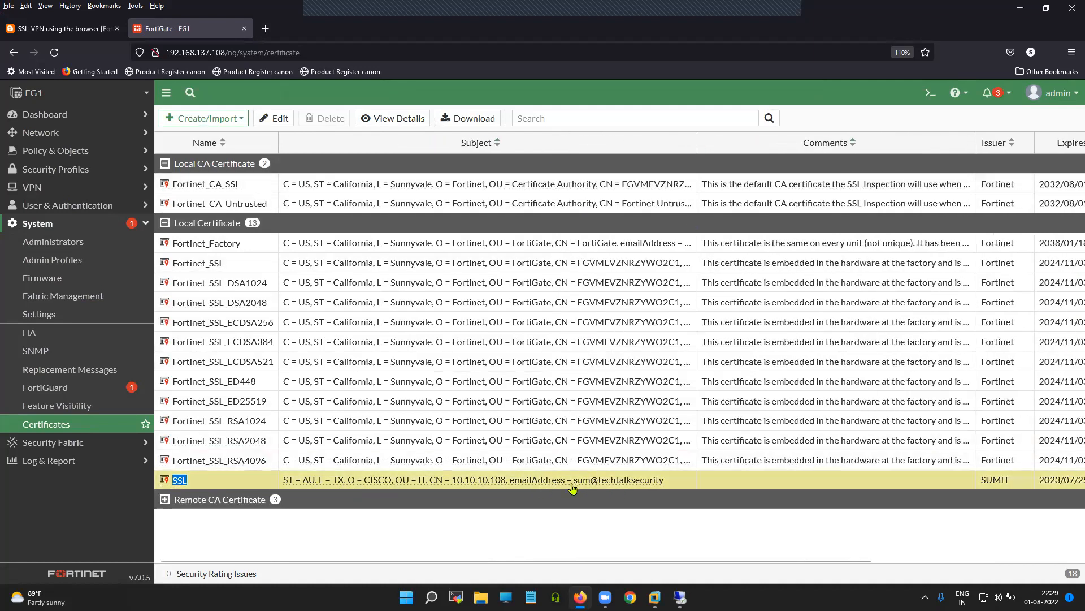
drag(611, 559, 453, 564)
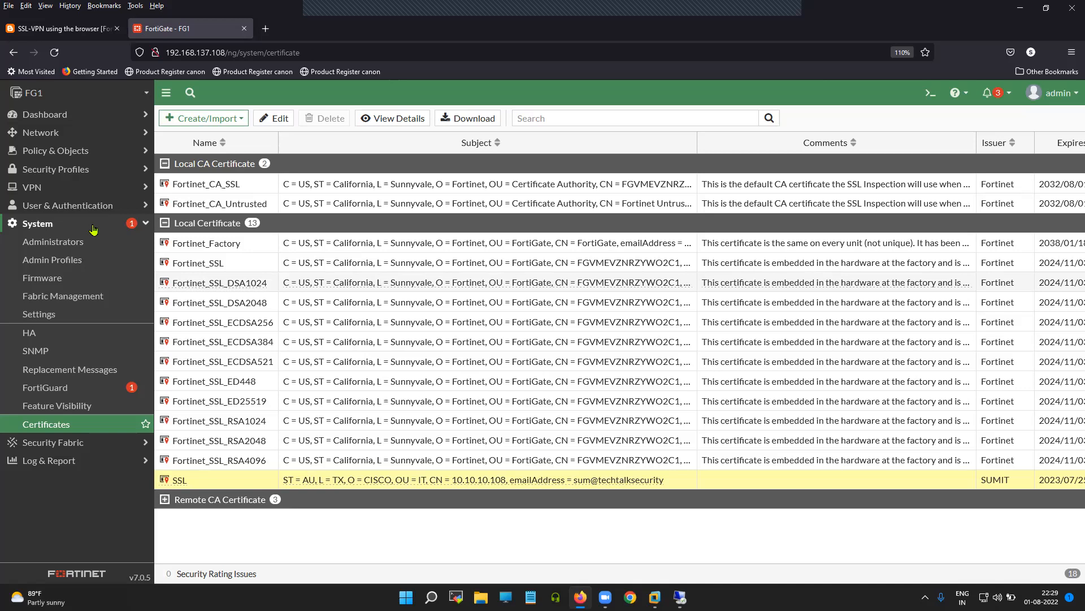
Step: Reopen SSL-VPN Settings, enable SSL-VPN and set it to listen on LAN (port2)
click(94, 226)
click(68, 187)
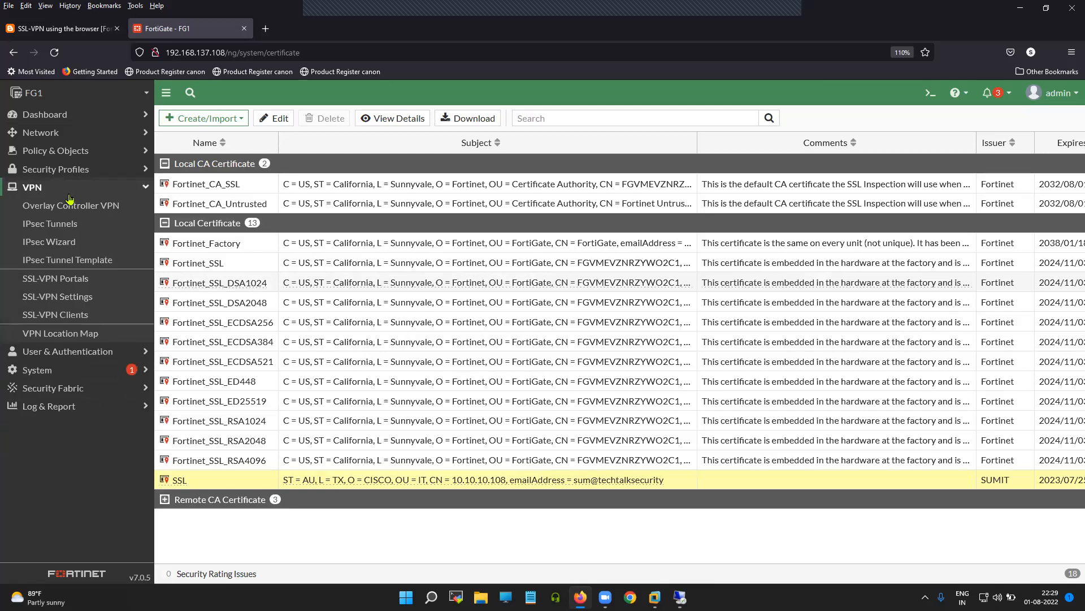
click(84, 299)
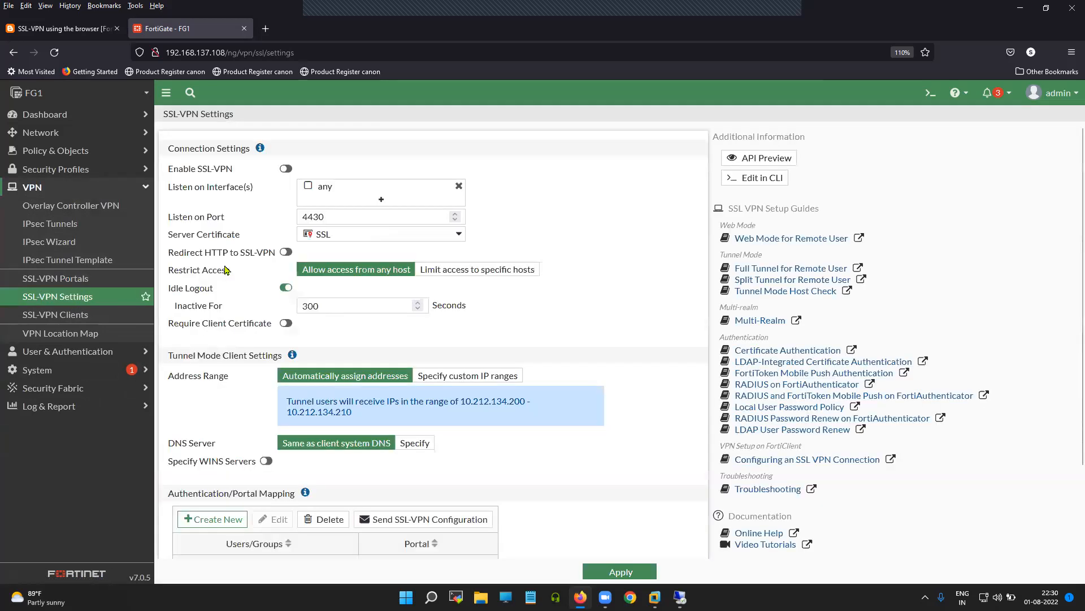
drag(238, 173, 168, 173)
click(286, 168)
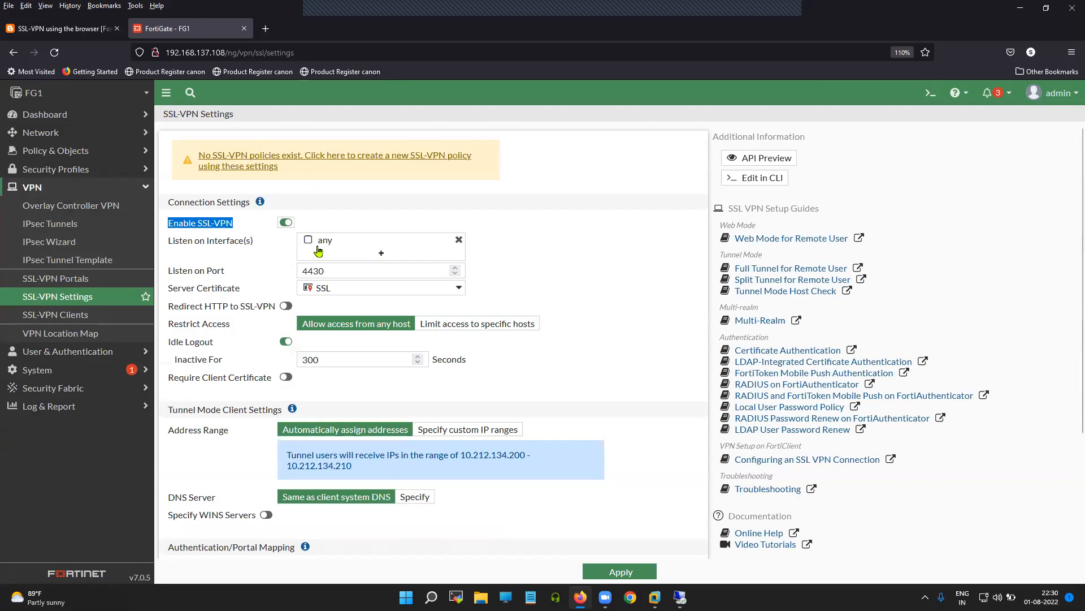
click(402, 247)
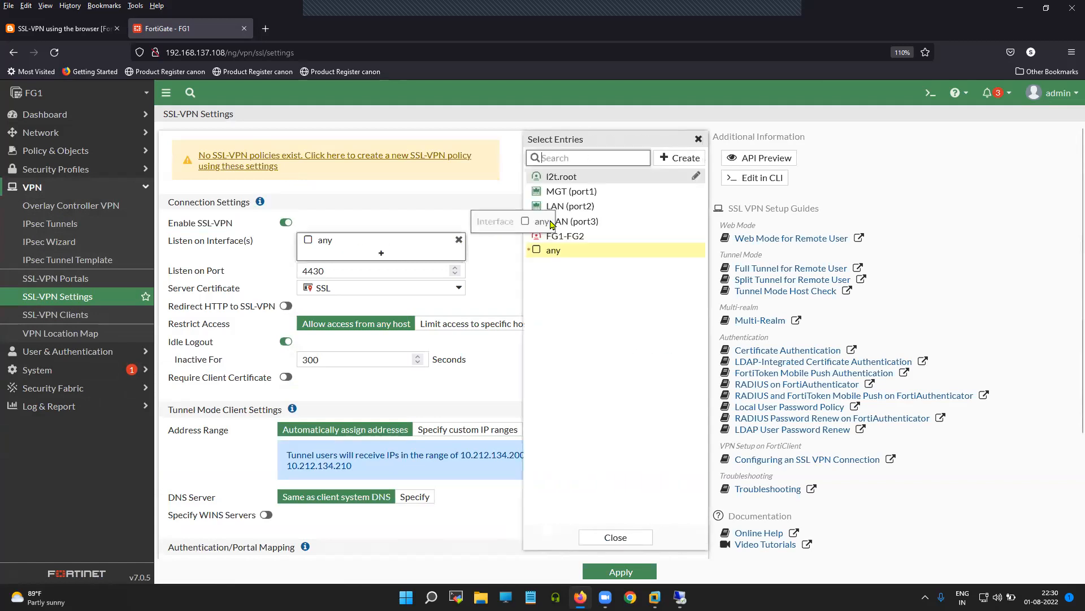
click(579, 209)
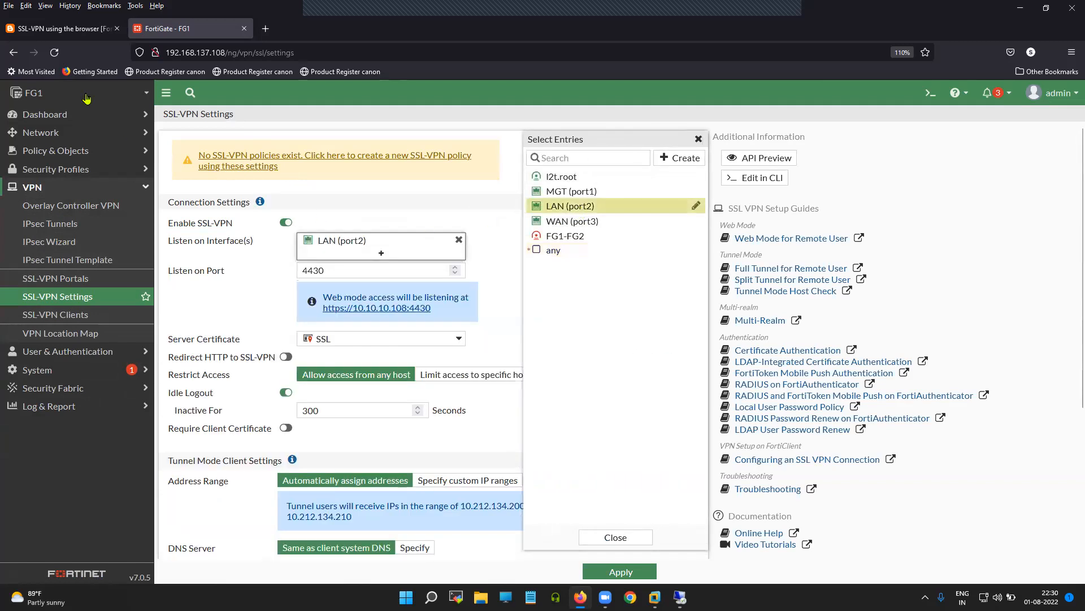
click(62, 28)
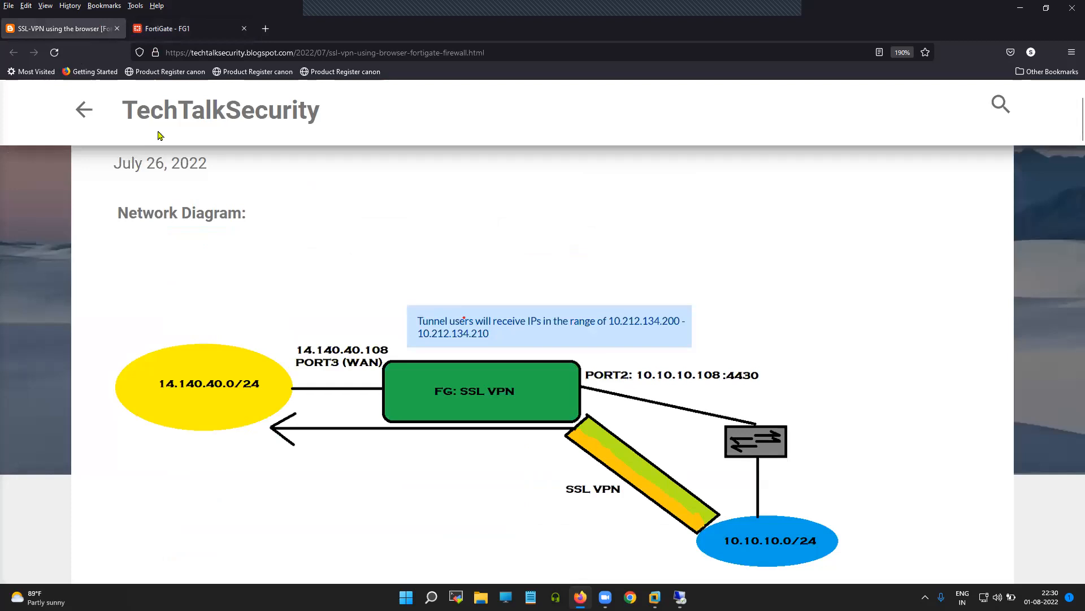
click(170, 28)
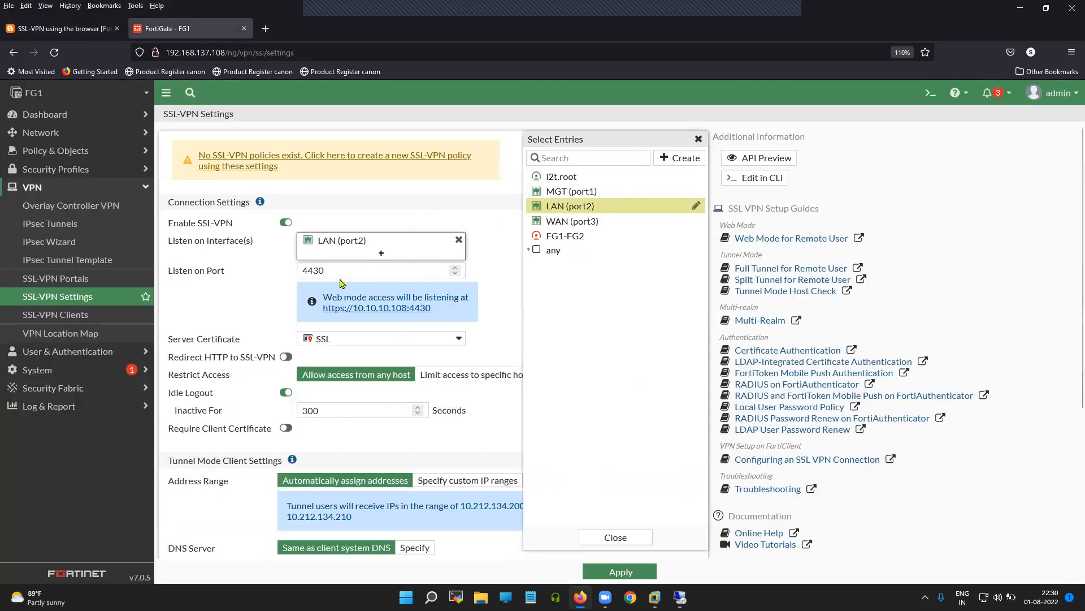
Step: Confirm listen port 4430 and keep SSL as the server certificate
drag(225, 276, 167, 277)
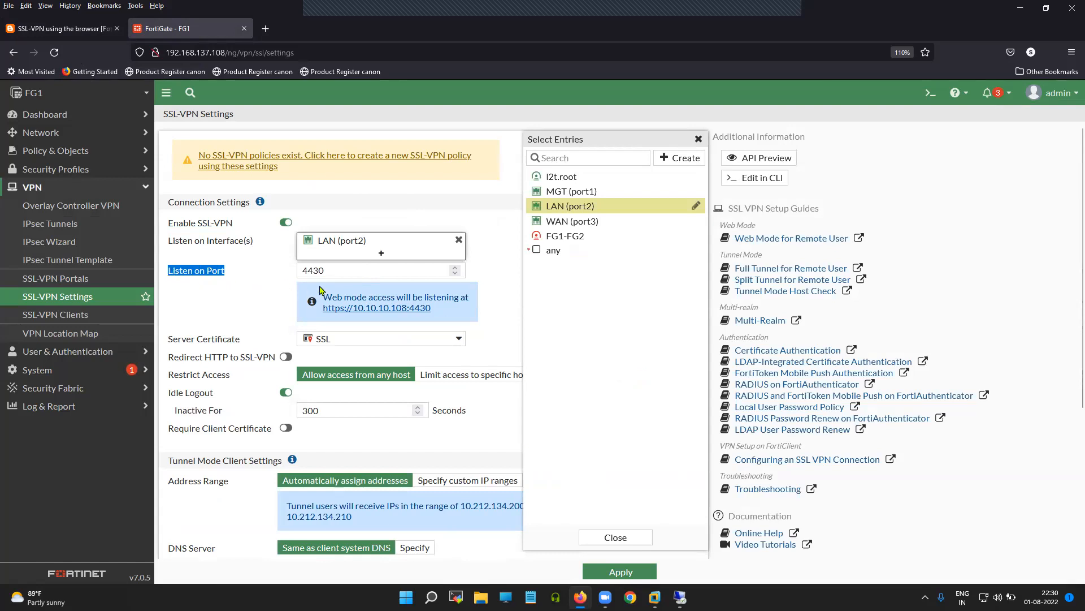
click(499, 280)
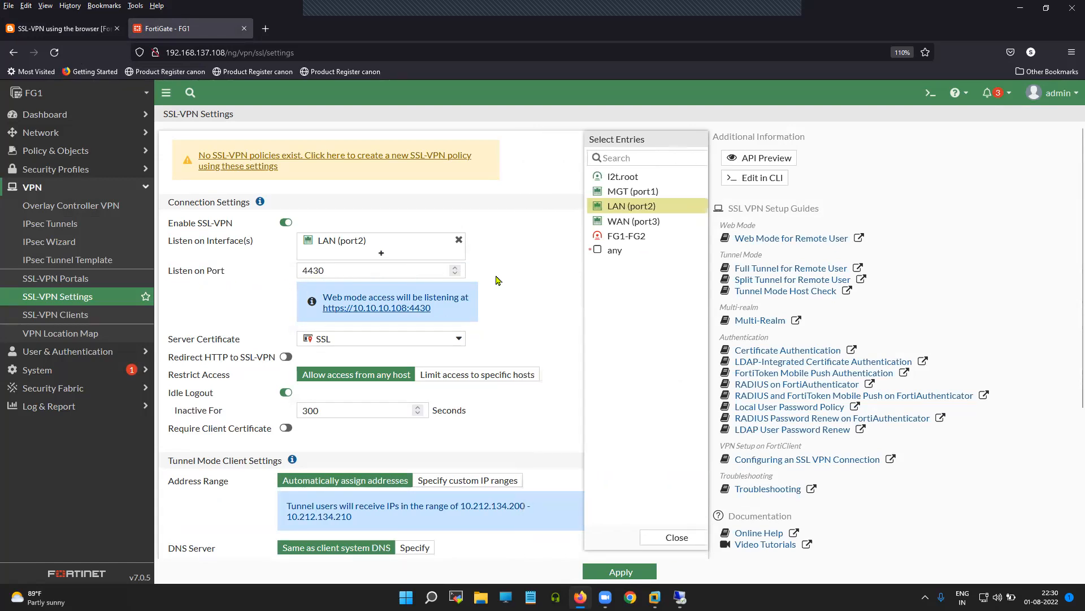
drag(240, 344, 168, 342)
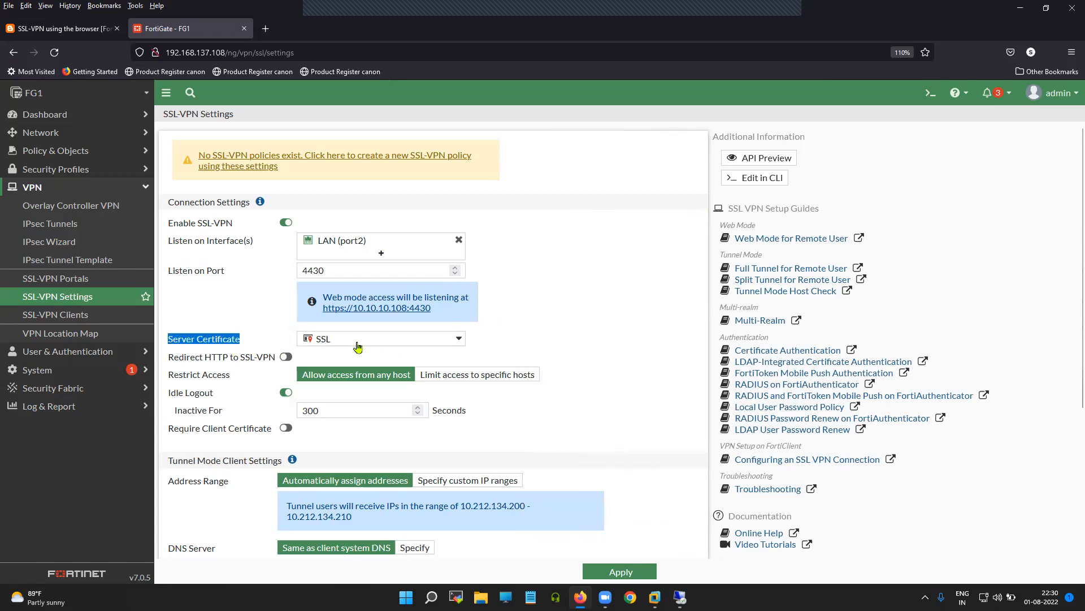
click(358, 346)
click(341, 392)
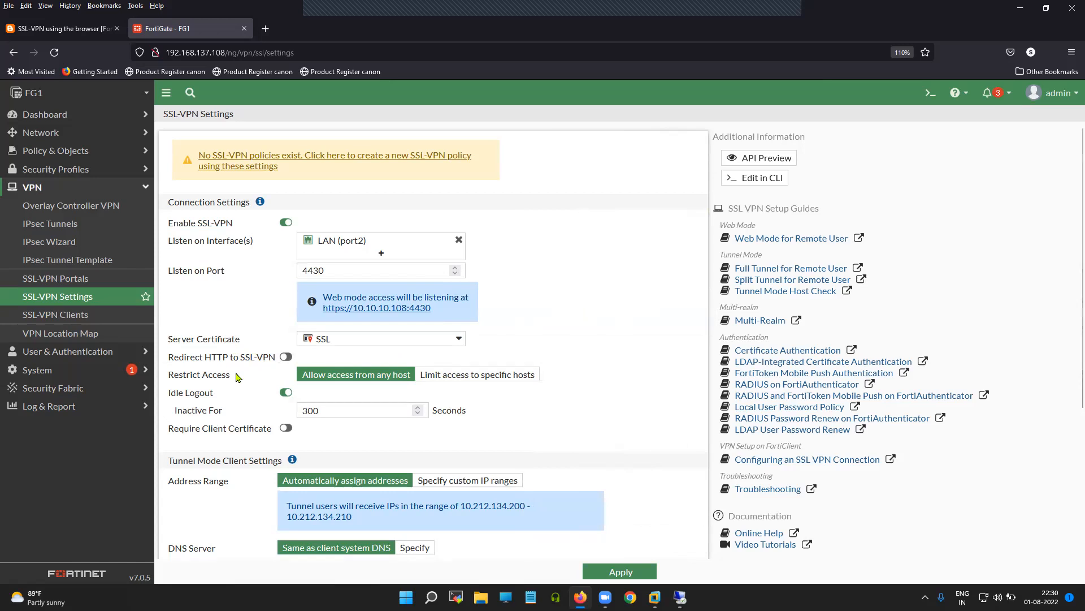
scroll(235, 374, down, 2)
drag(226, 315, 168, 317)
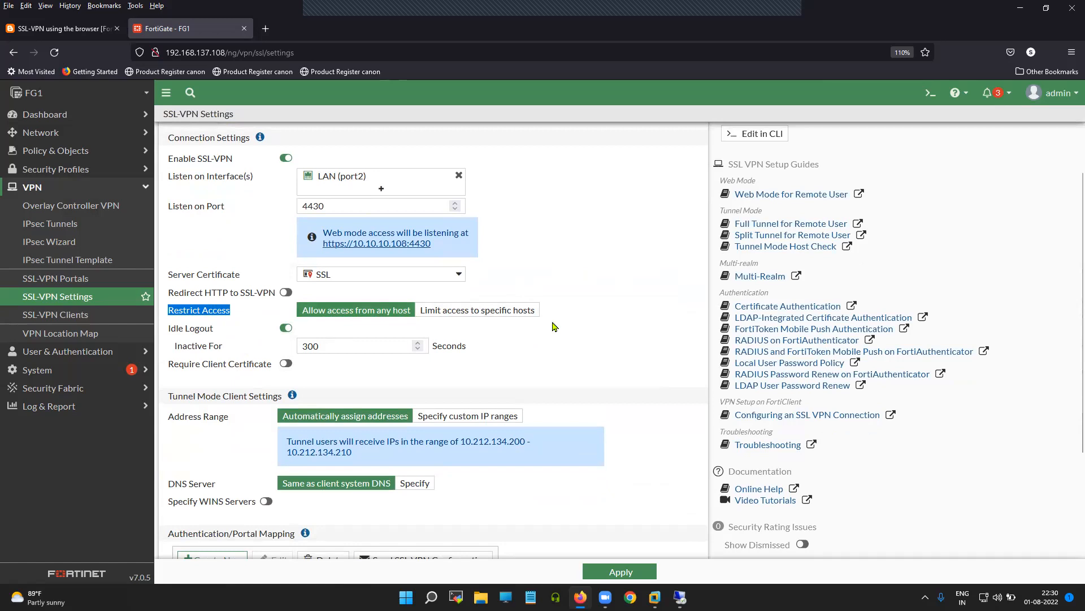
click(587, 322)
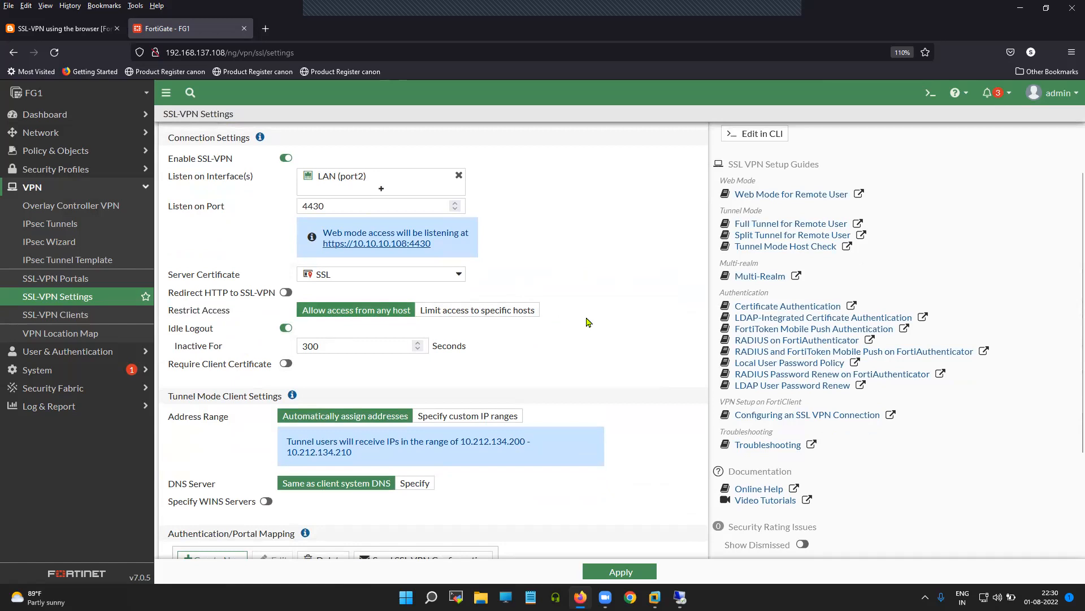
scroll(588, 322, down, 3)
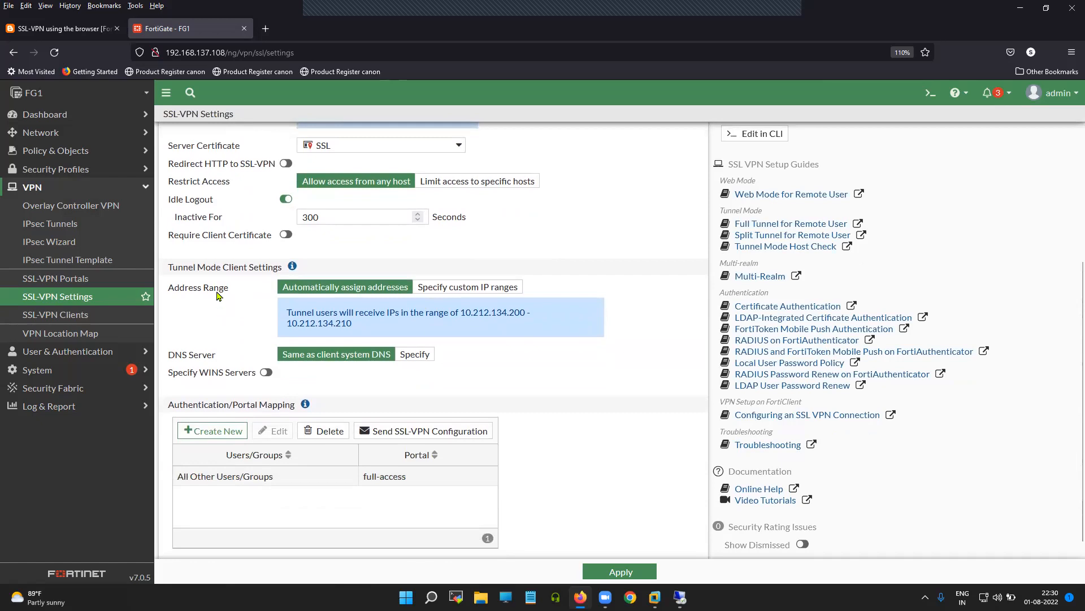
scroll(212, 286, down, 1)
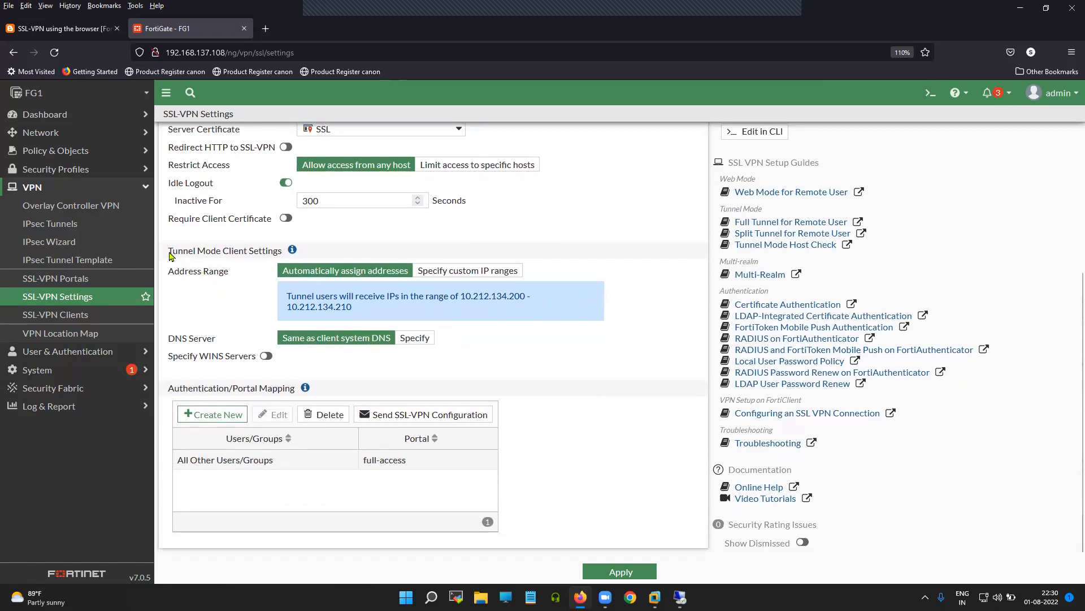
drag(169, 256, 278, 257)
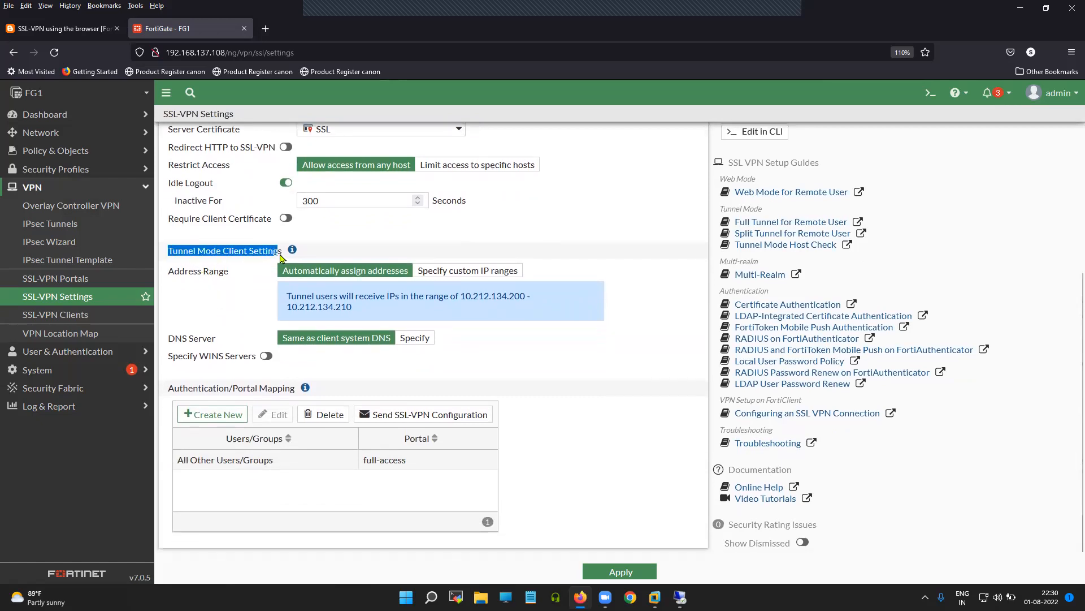
drag(167, 273, 233, 276)
click(586, 310)
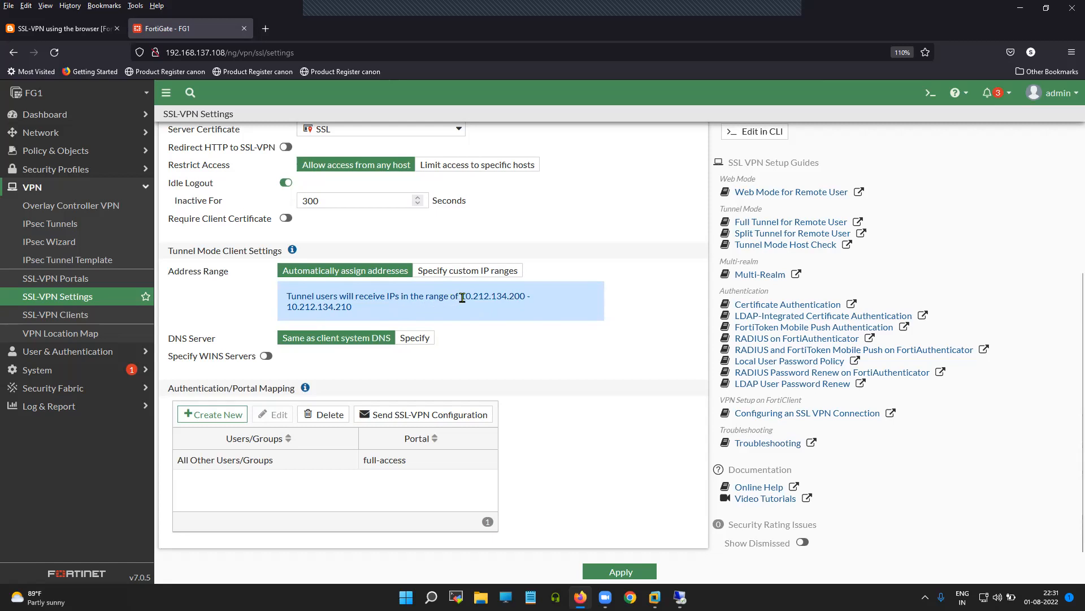
drag(464, 297, 525, 299)
drag(351, 312, 284, 301)
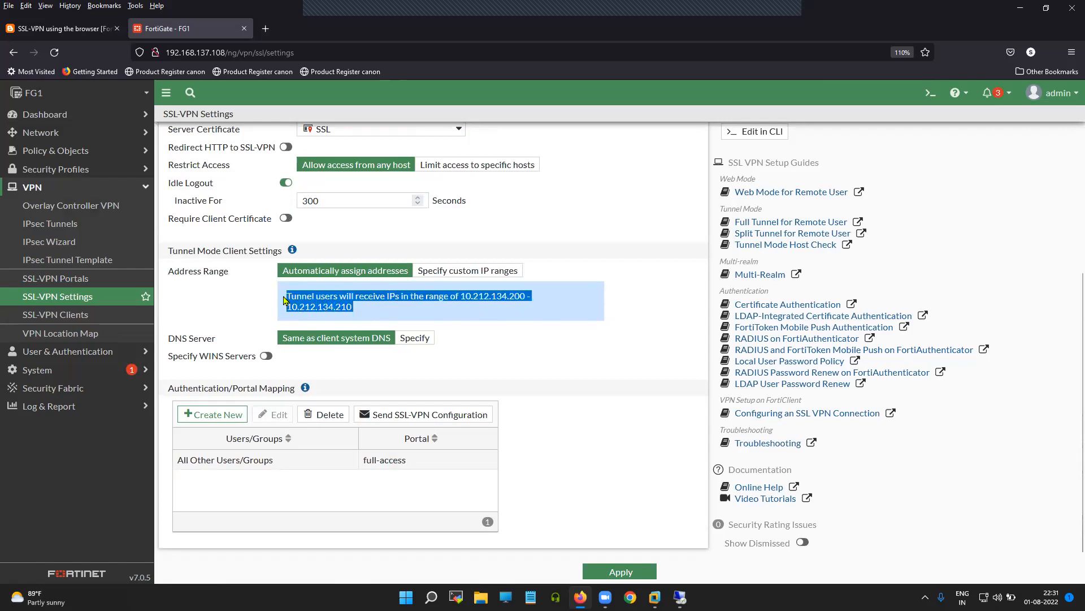
click(584, 320)
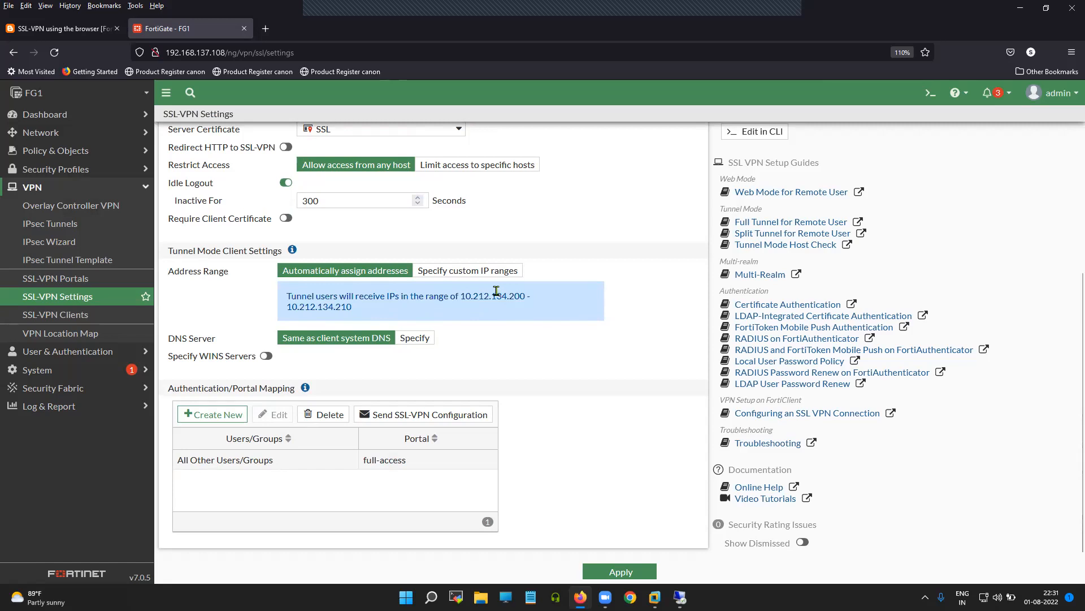
click(472, 272)
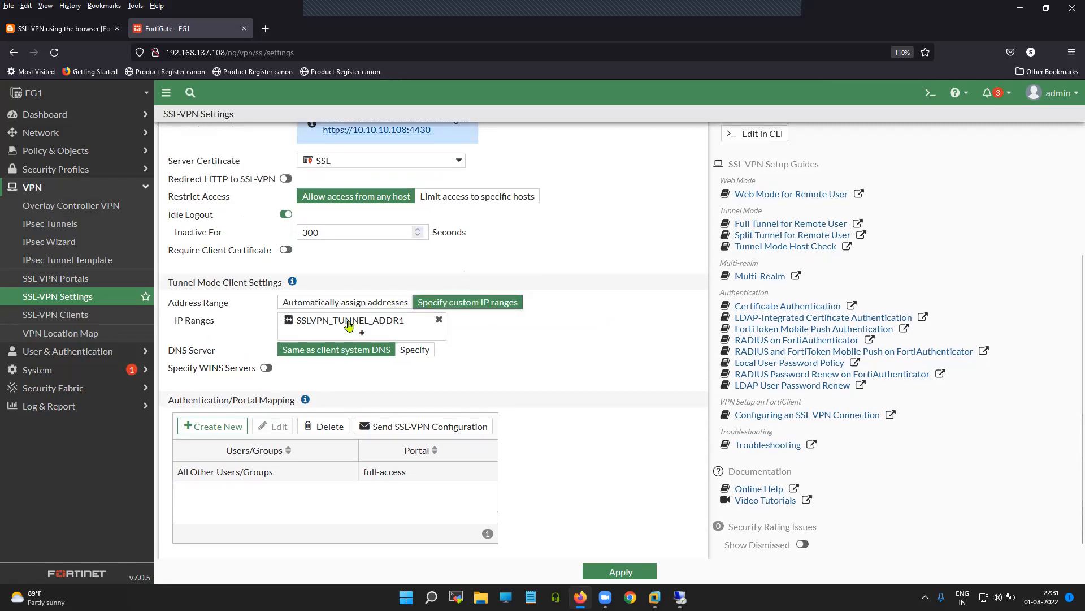
mouse_move(349, 324)
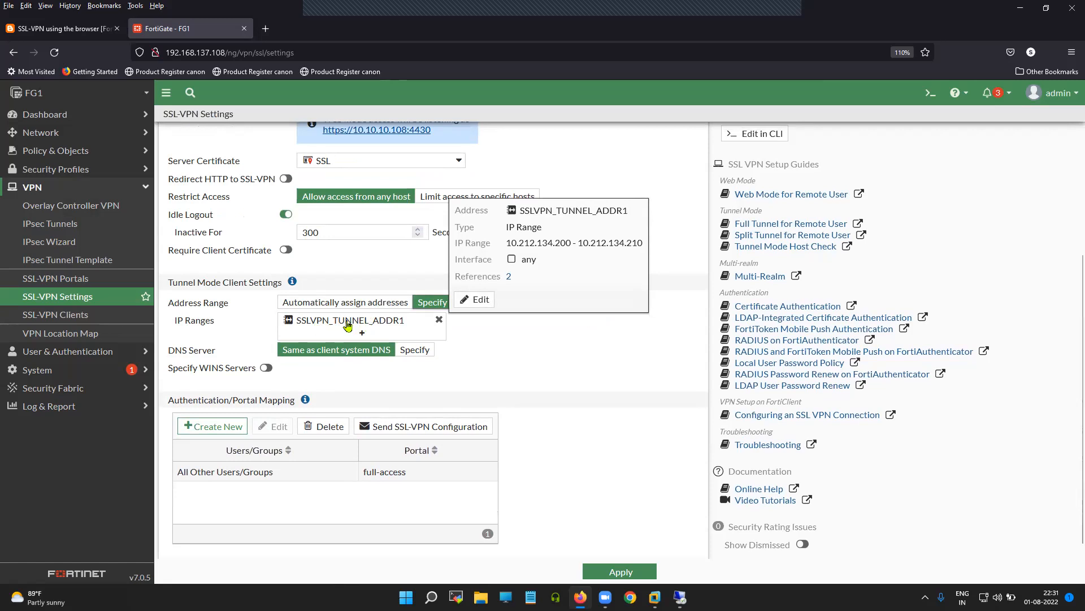
click(363, 305)
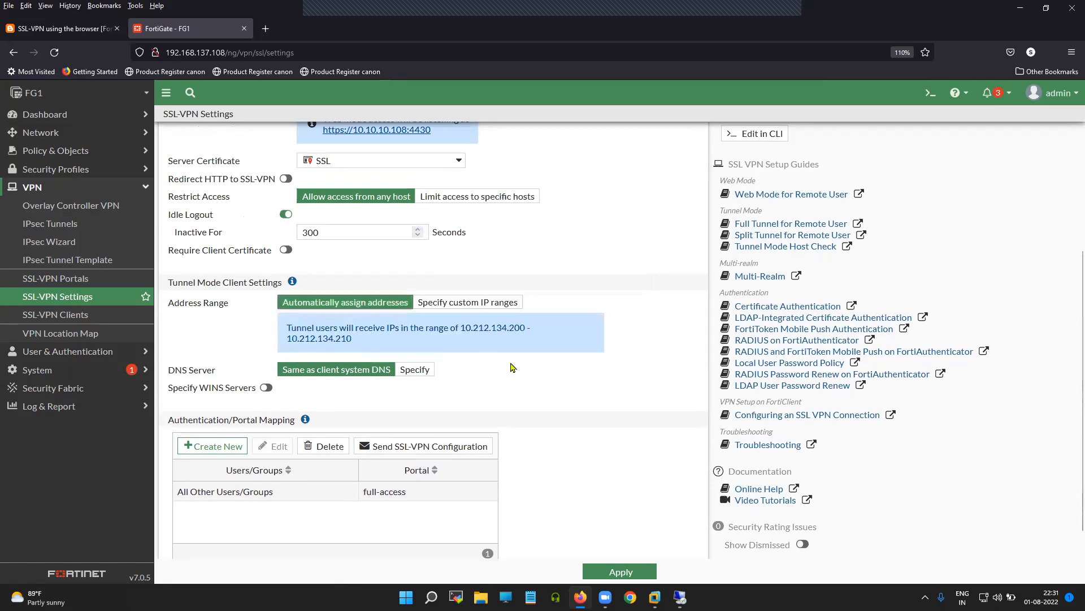
scroll(519, 369, down, 1)
drag(229, 340, 168, 341)
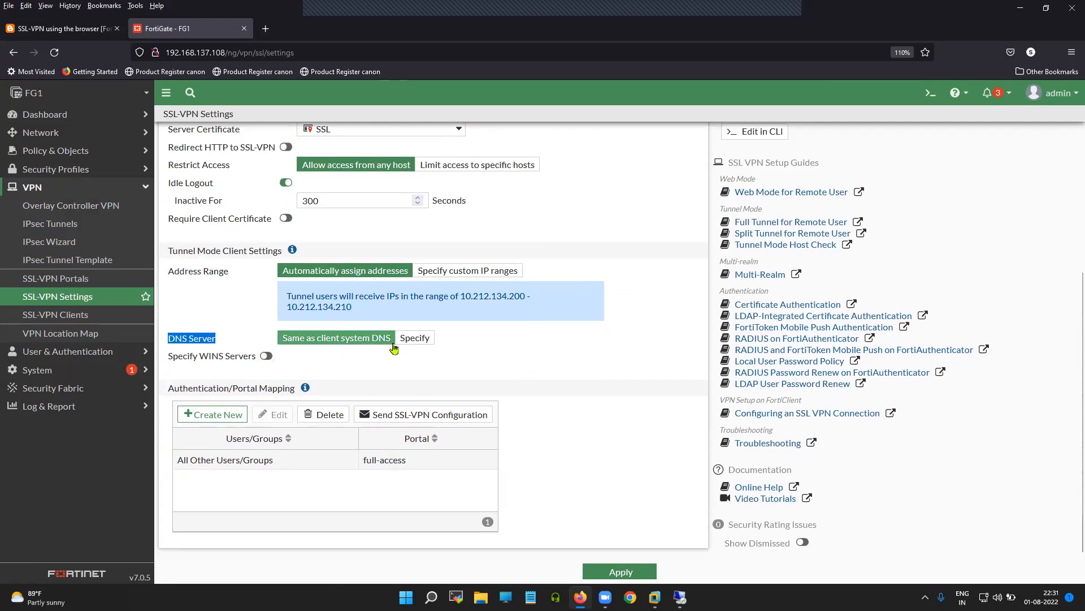
click(506, 363)
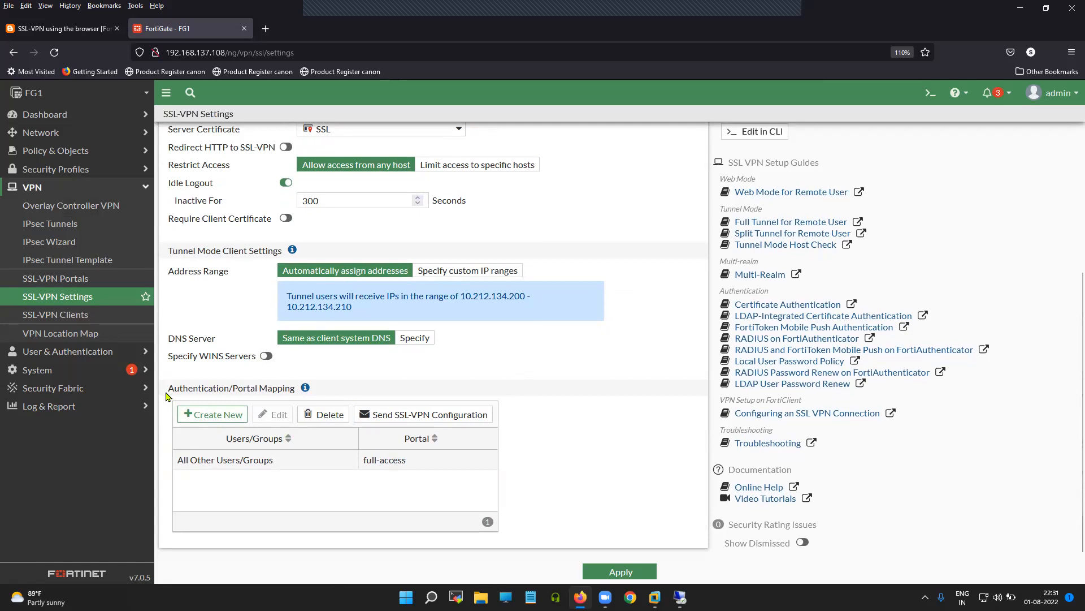
drag(166, 395, 319, 399)
Step: Add a Guest-group to full-access portal mapping, then edit the All Other Users/Groups mapping
click(214, 414)
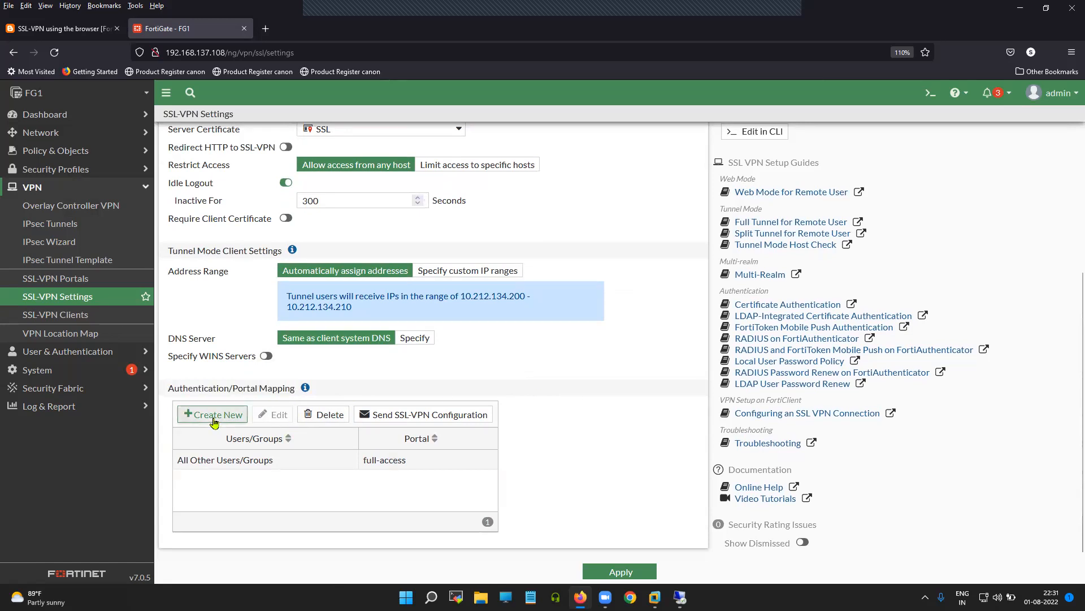
click(594, 152)
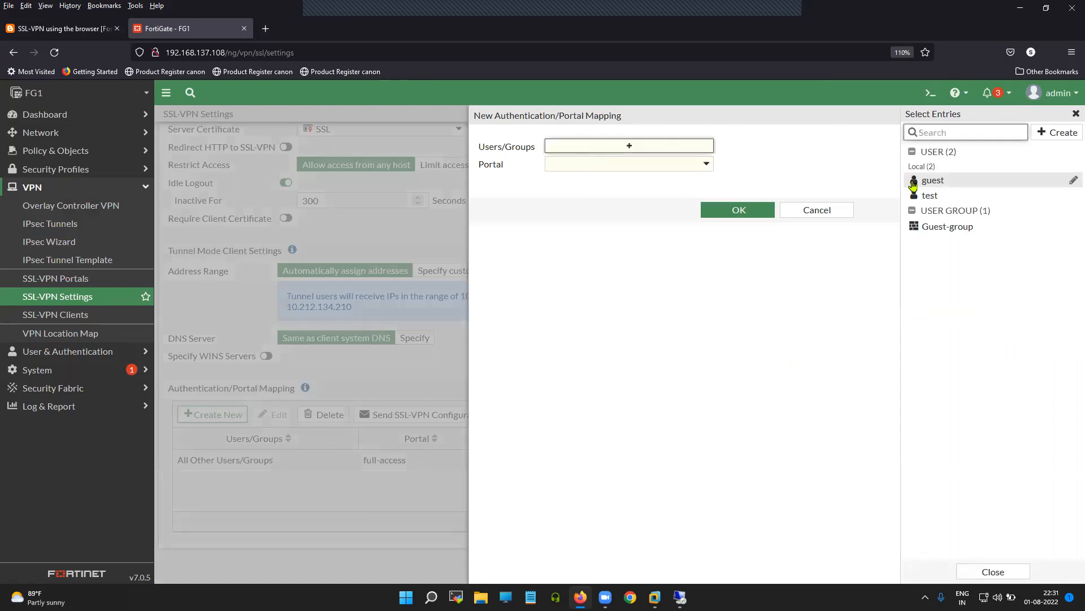
mouse_move(915, 184)
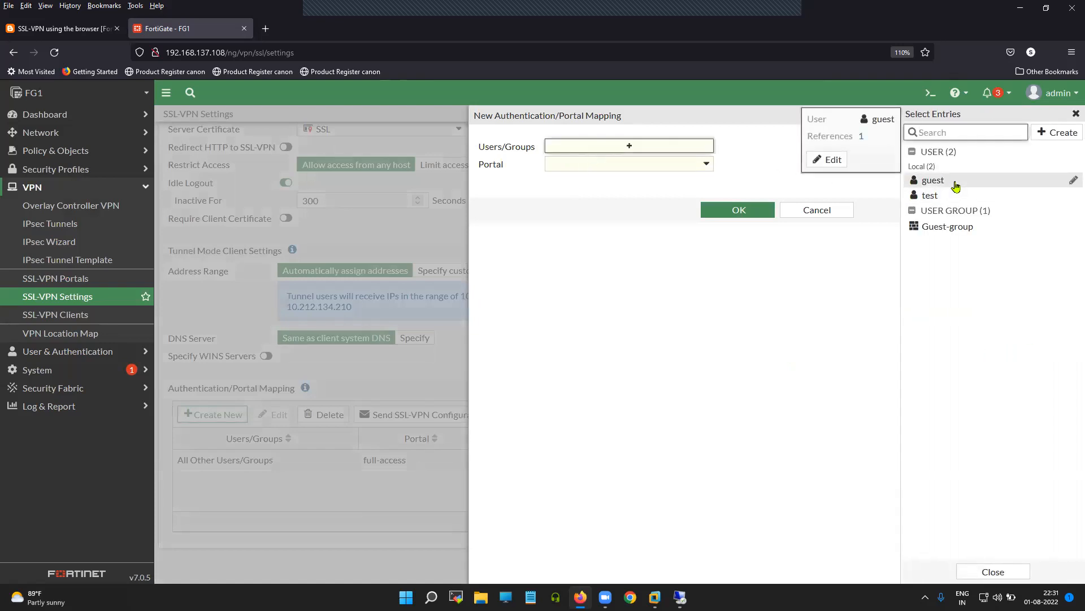
click(948, 232)
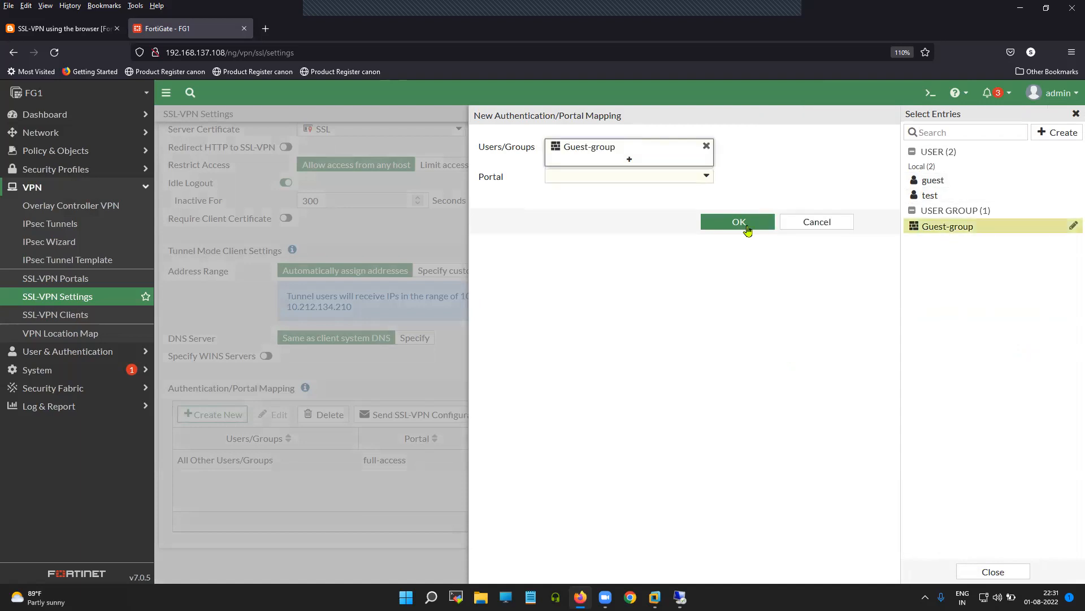
click(633, 181)
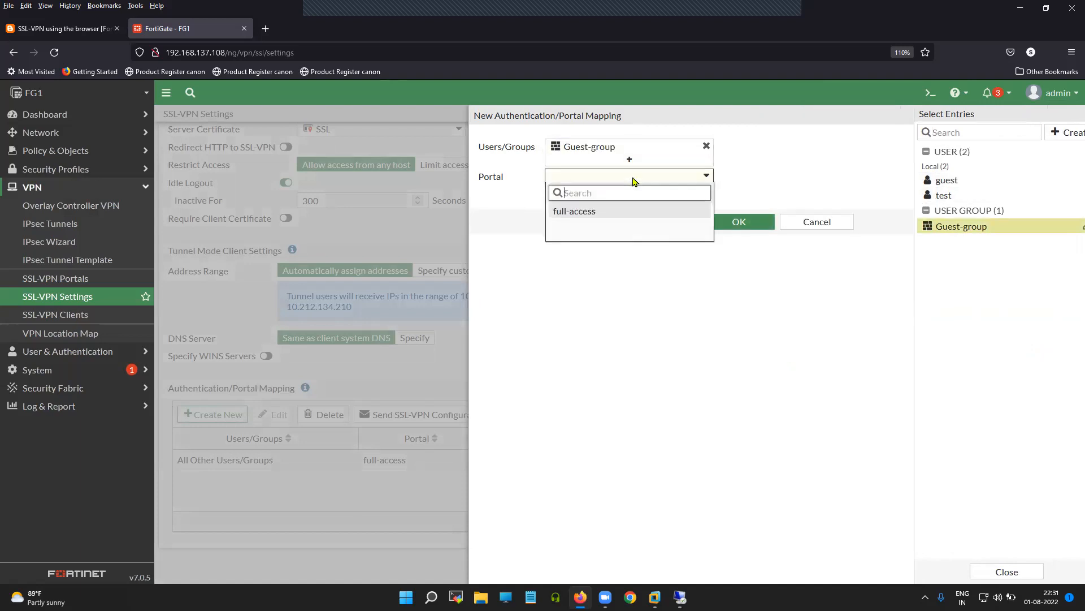
click(572, 213)
click(736, 223)
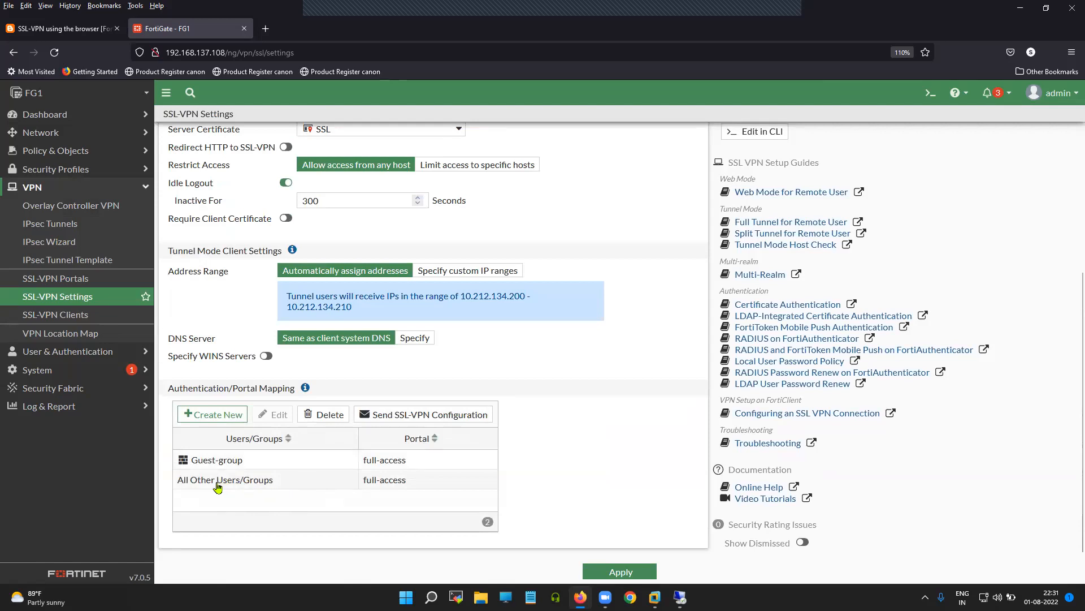
click(308, 485)
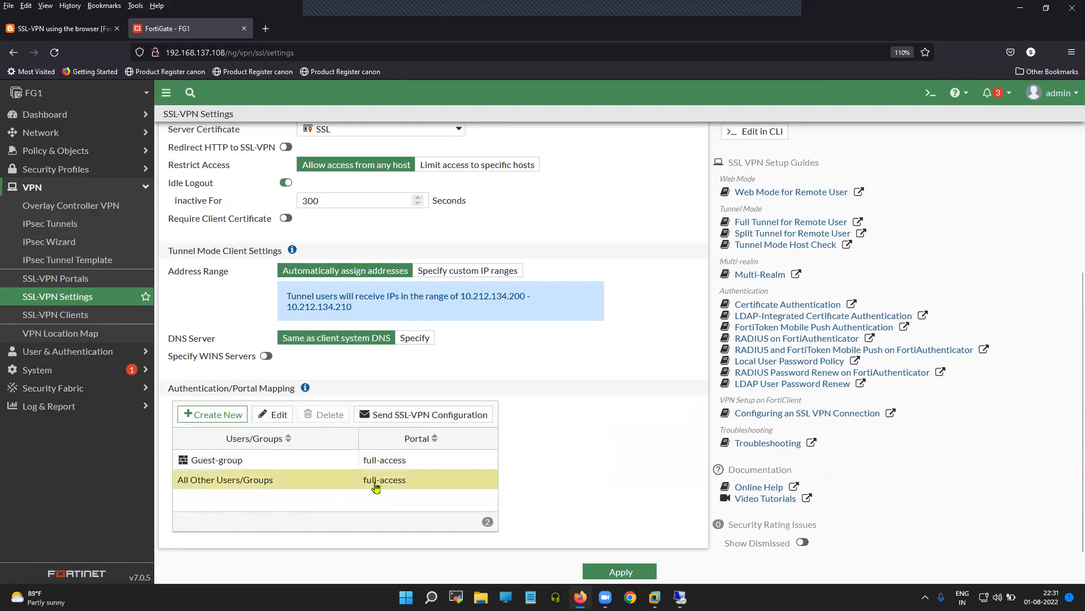
click(273, 415)
Step: Keep the All Other Users/Groups mapping on the full-access portal
click(586, 164)
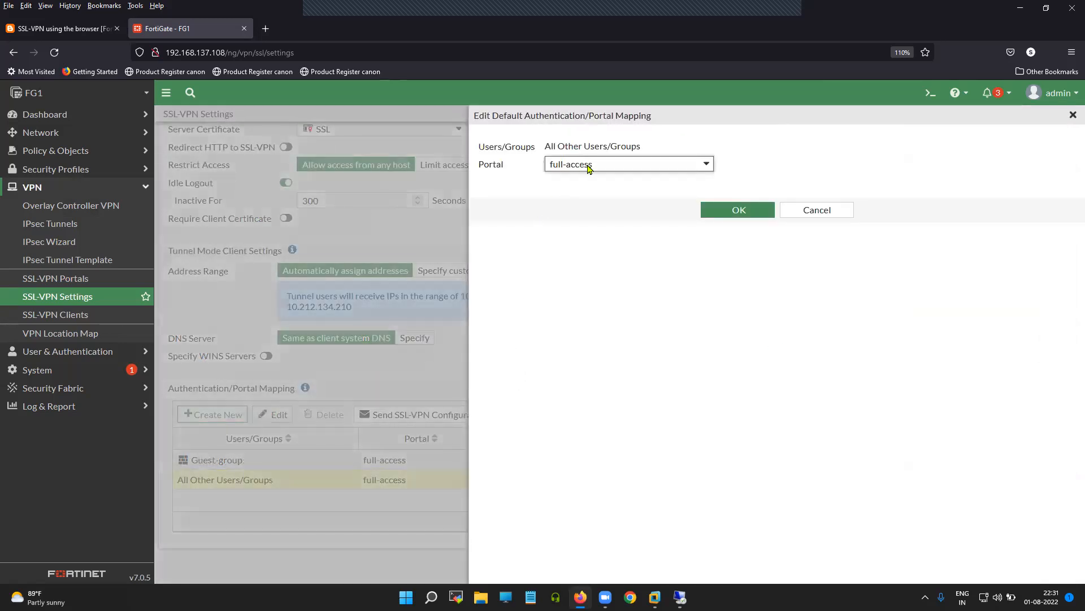
click(627, 303)
click(735, 210)
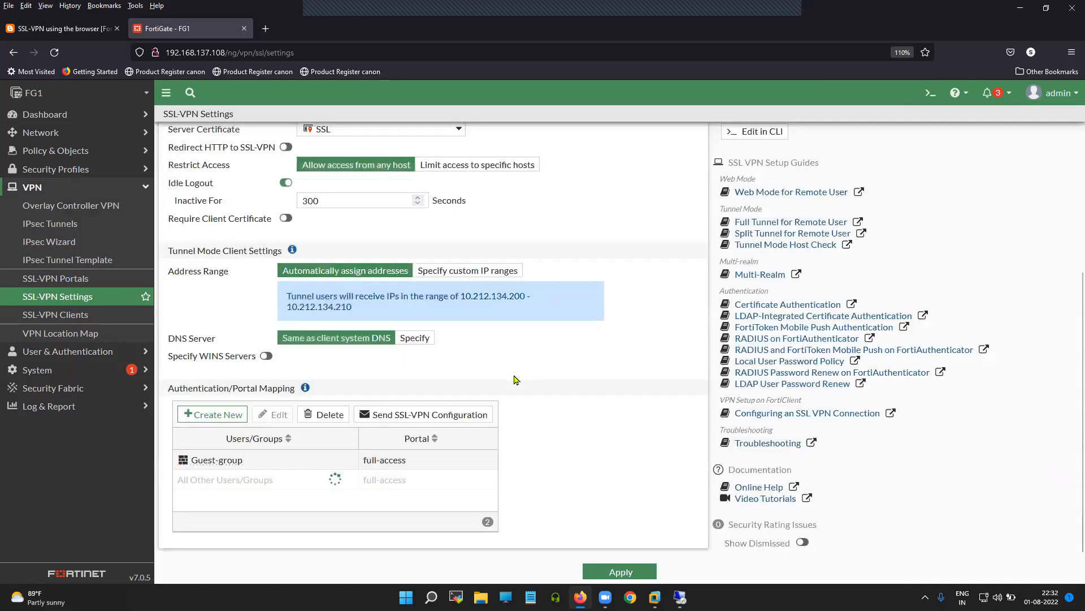
Step: Review the web mode address on port 4430 and apply the SSL-VPN settings
scroll(387, 402, up, 4)
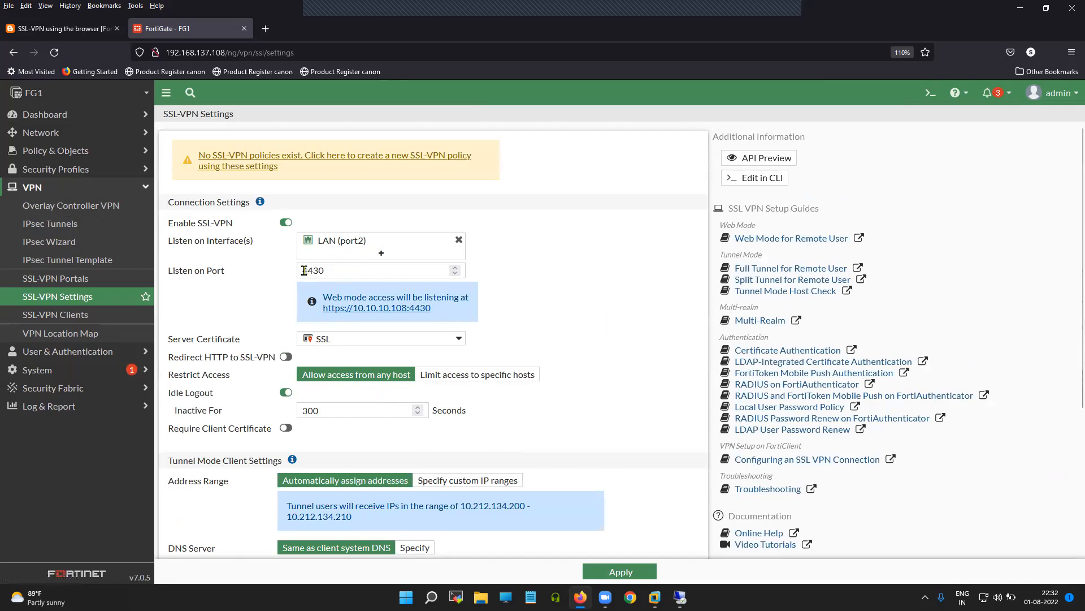
drag(436, 311, 323, 315)
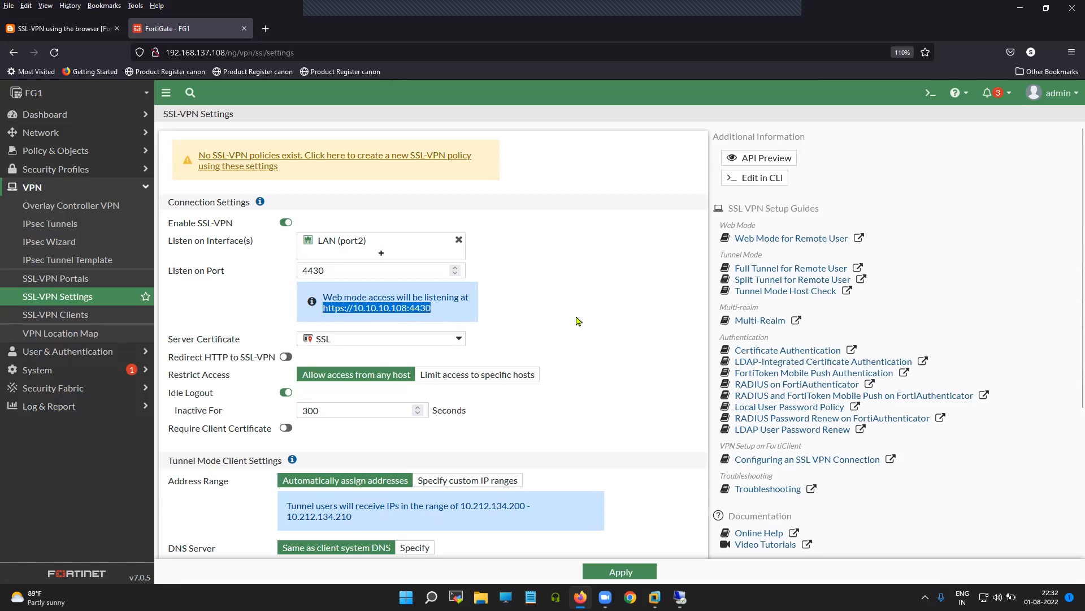
scroll(577, 321, down, 3)
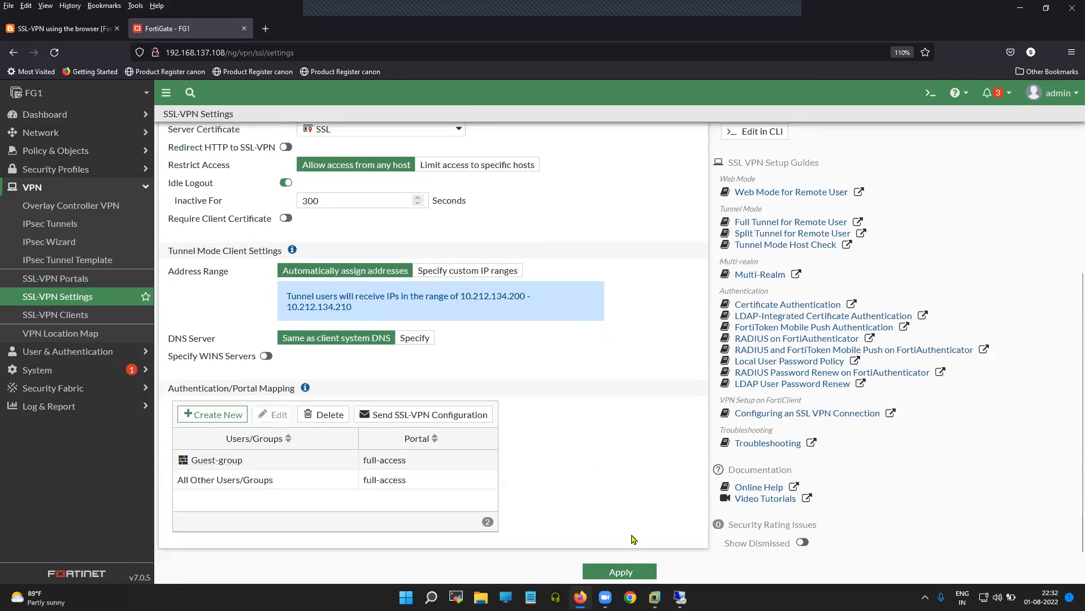
click(621, 572)
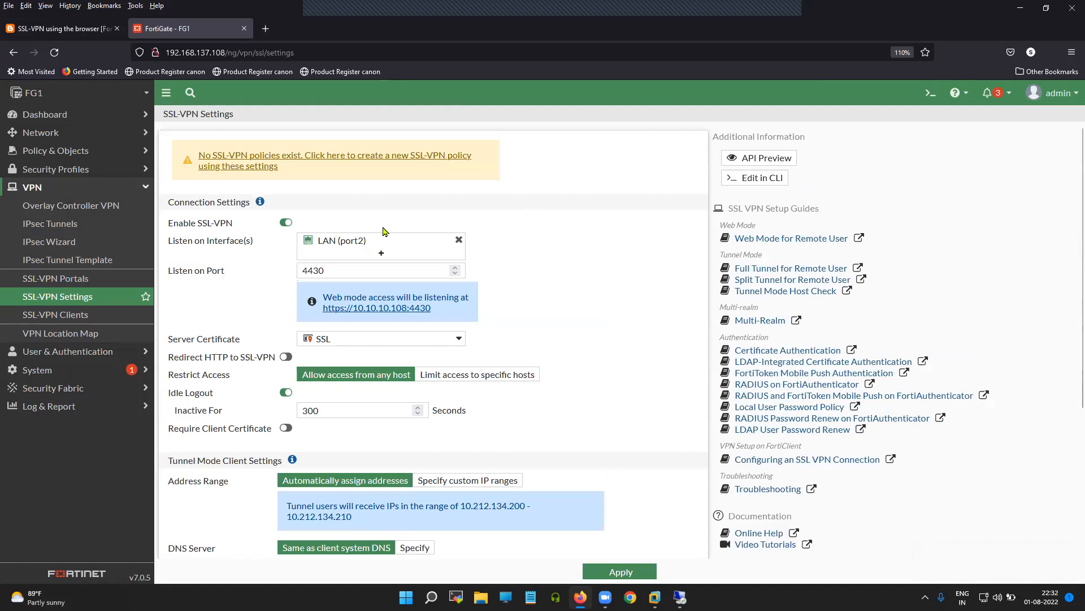
Step: Open the full-access SSL-VPN portal for editing
click(32, 280)
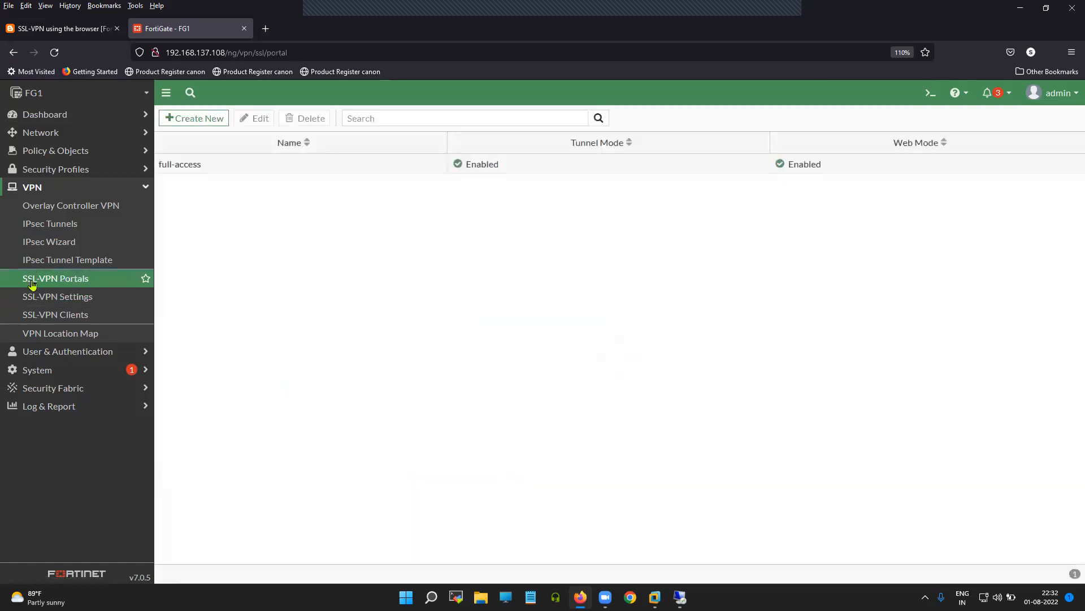
click(232, 168)
click(255, 119)
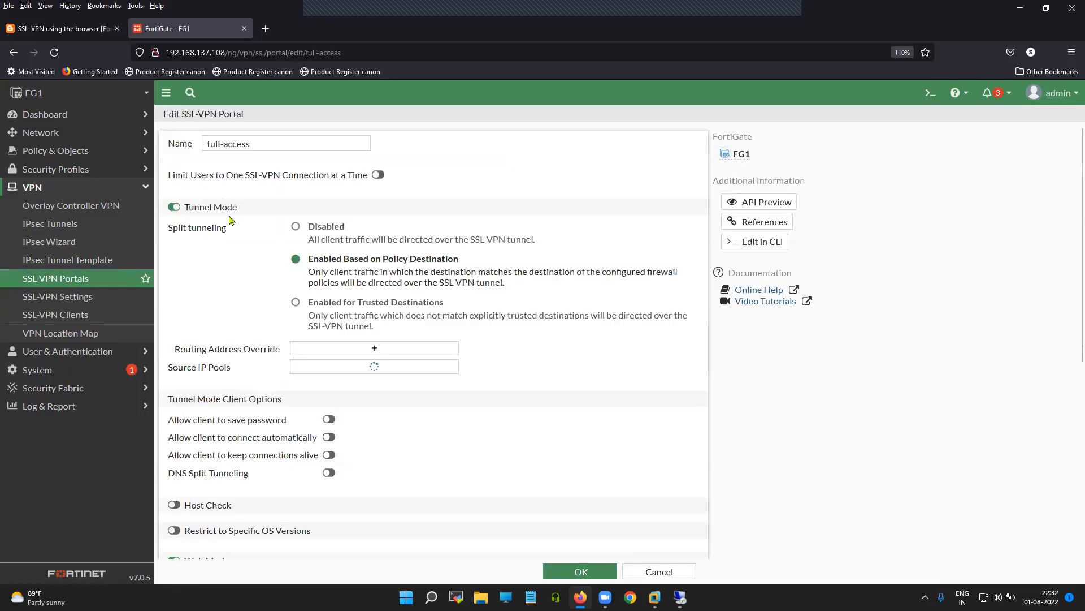
drag(253, 143, 200, 142)
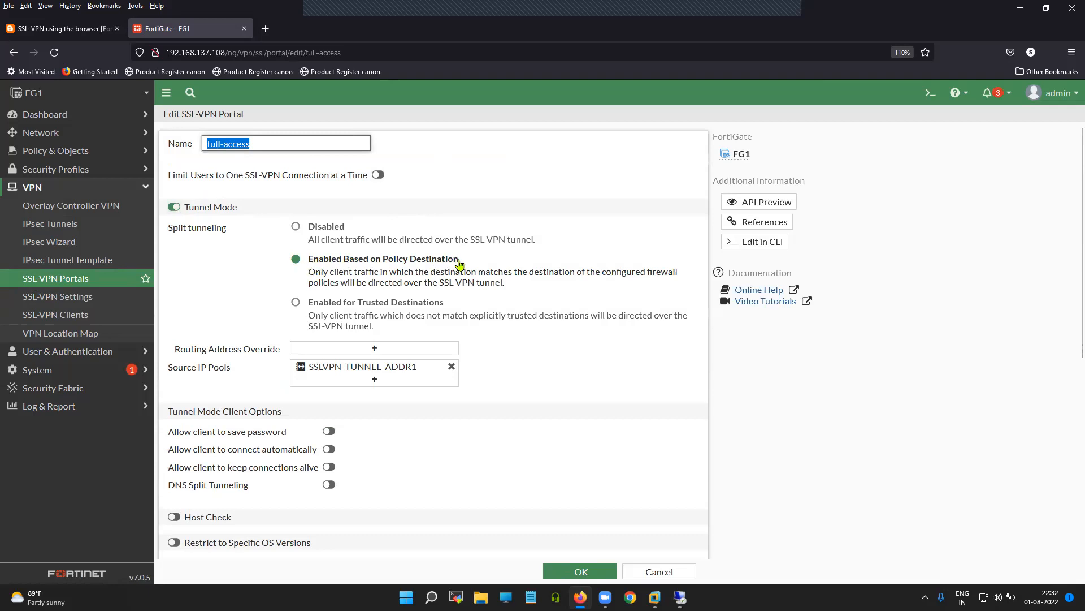
Step: Review the policy-based split tunneling option and the SSLVPN_TUNNEL_ADDR1 source IP pool
drag(459, 263, 310, 264)
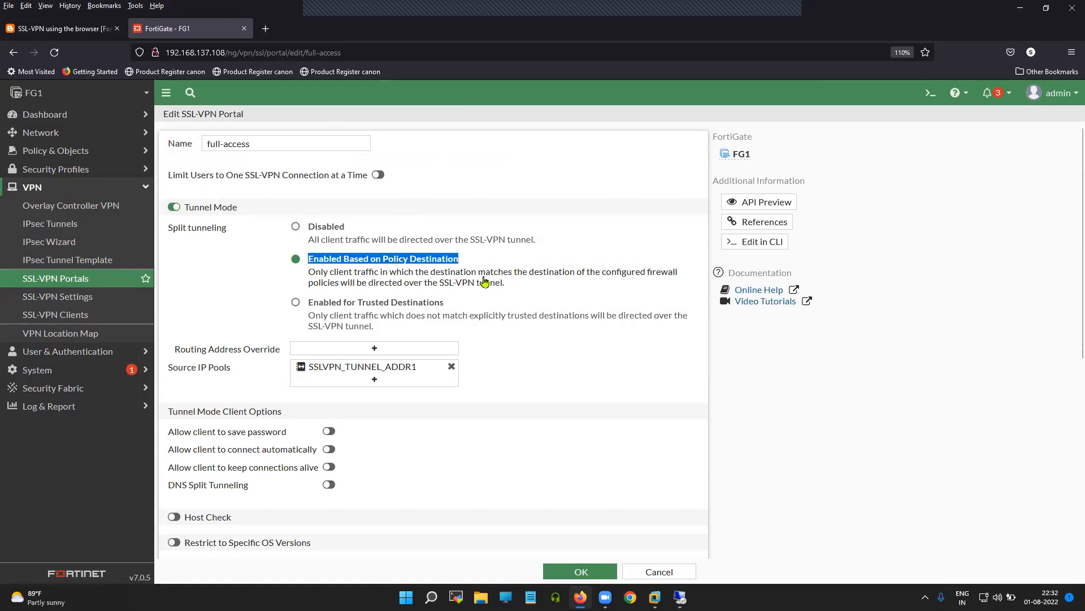
drag(307, 276, 678, 285)
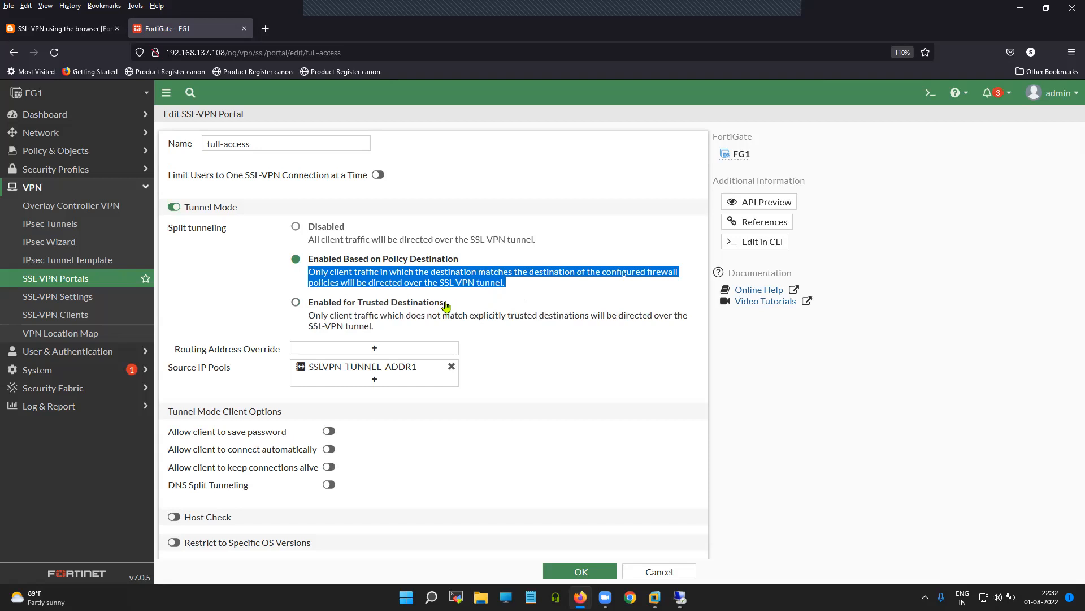
click(520, 290)
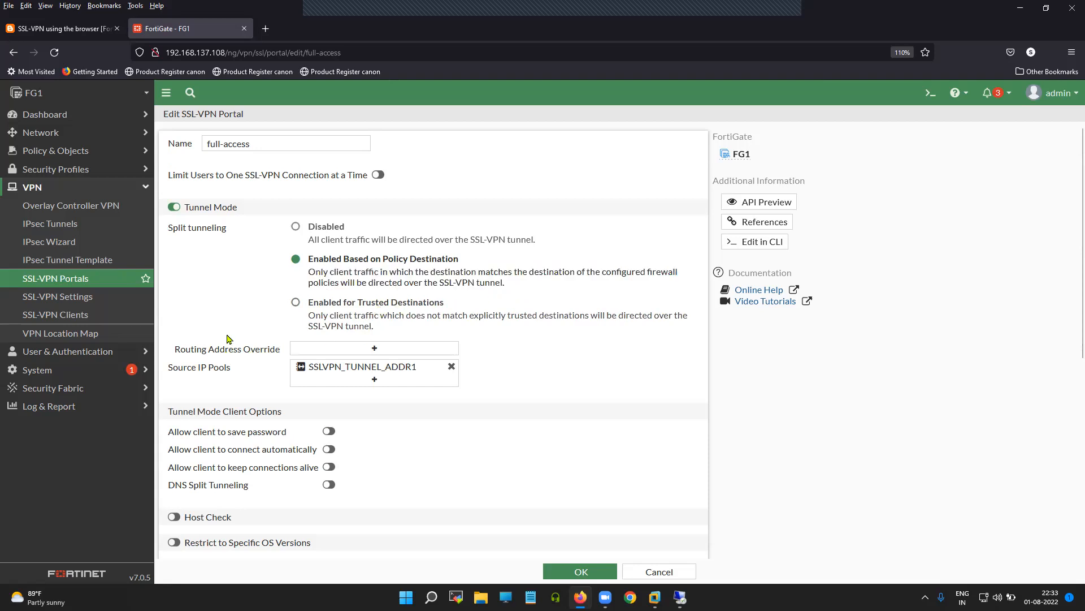
scroll(258, 337, down, 1)
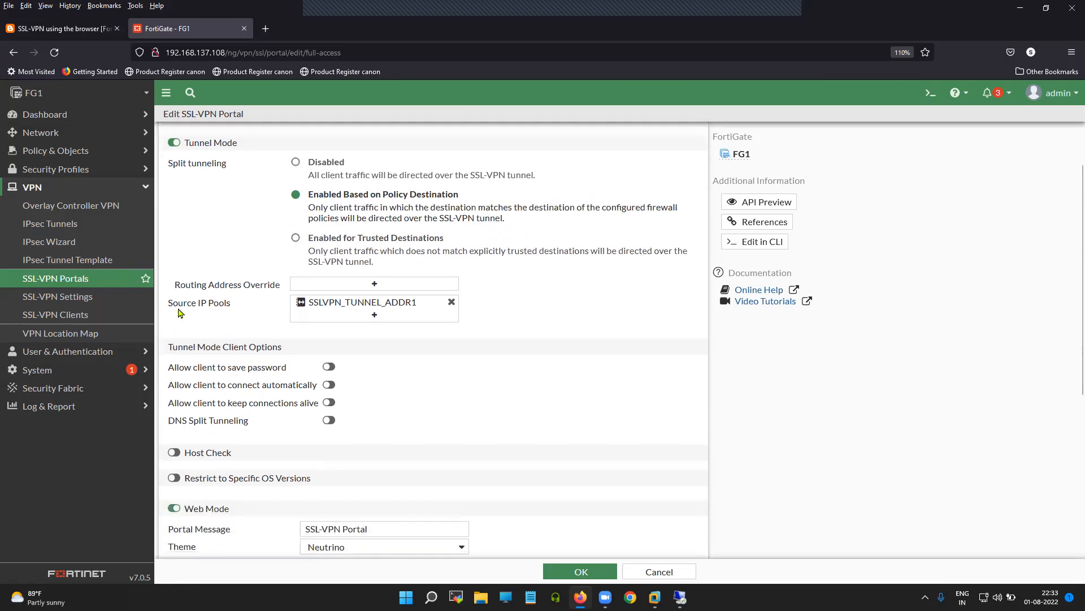
drag(170, 307, 229, 308)
mouse_move(350, 308)
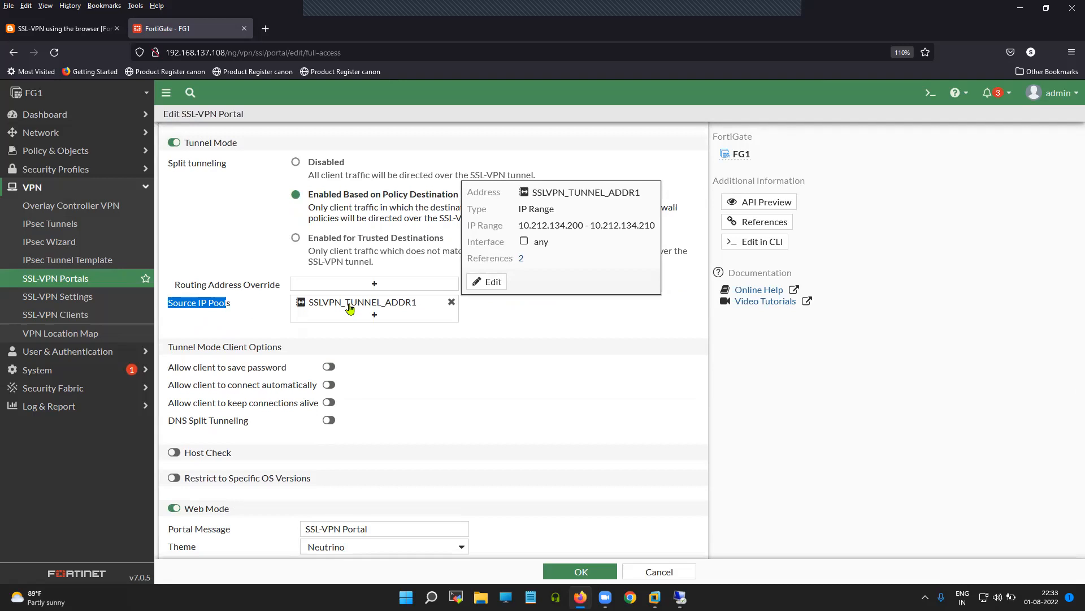
Step: Review the Tunnel Mode Client Options and move down to the Web Mode section
click(500, 380)
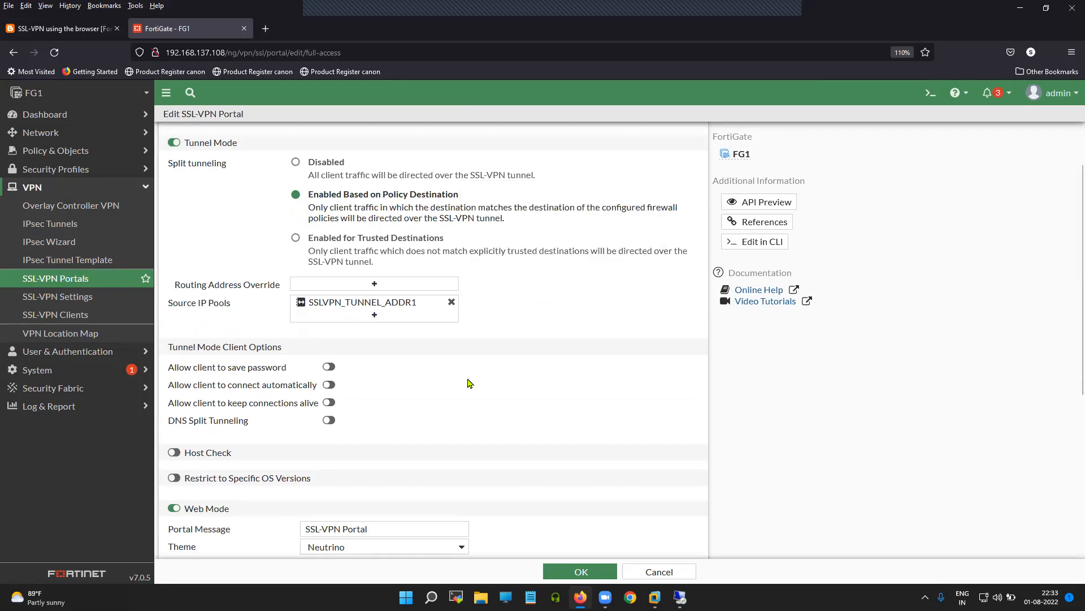
scroll(387, 344, down, 1)
drag(169, 283, 281, 288)
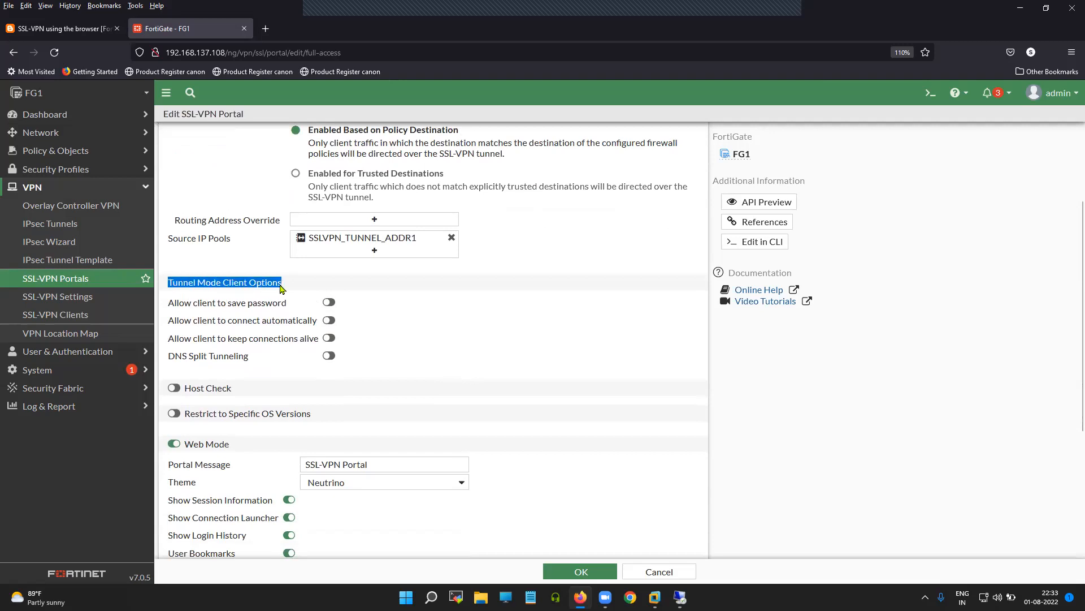
scroll(482, 331, down, 1)
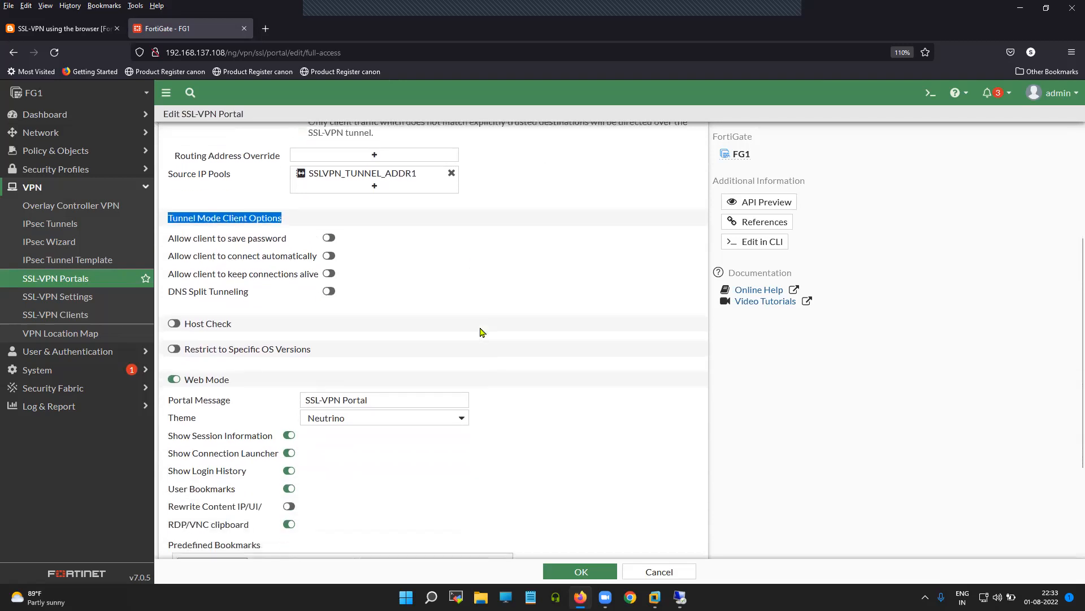
scroll(482, 332, down, 2)
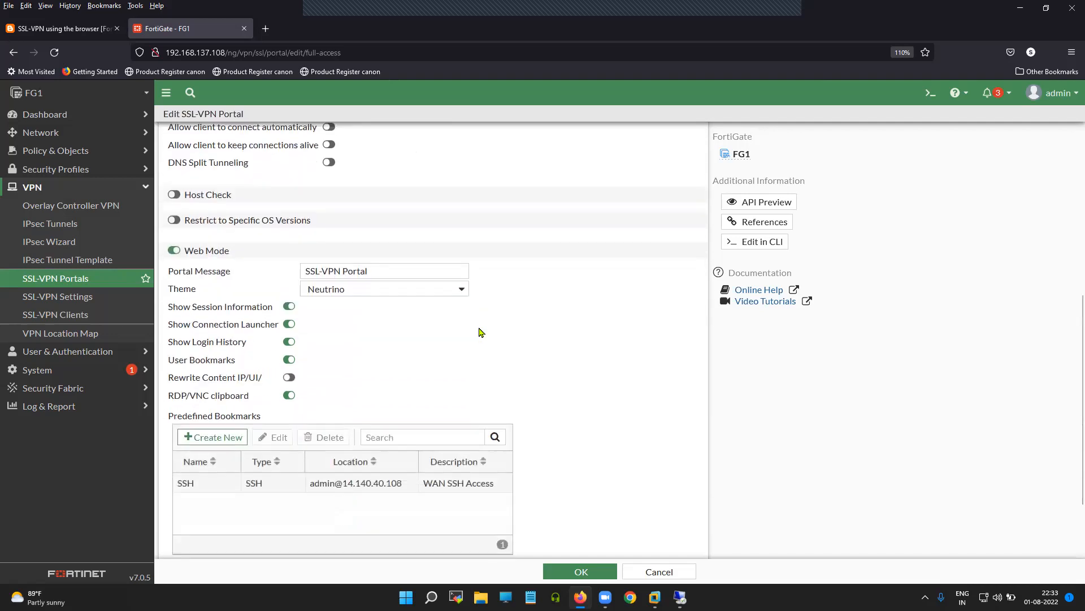
drag(229, 253, 188, 257)
Step: Select the SSH predefined bookmark, then open and cancel a new bookmark form
scroll(440, 349, down, 1)
scroll(438, 350, down, 1)
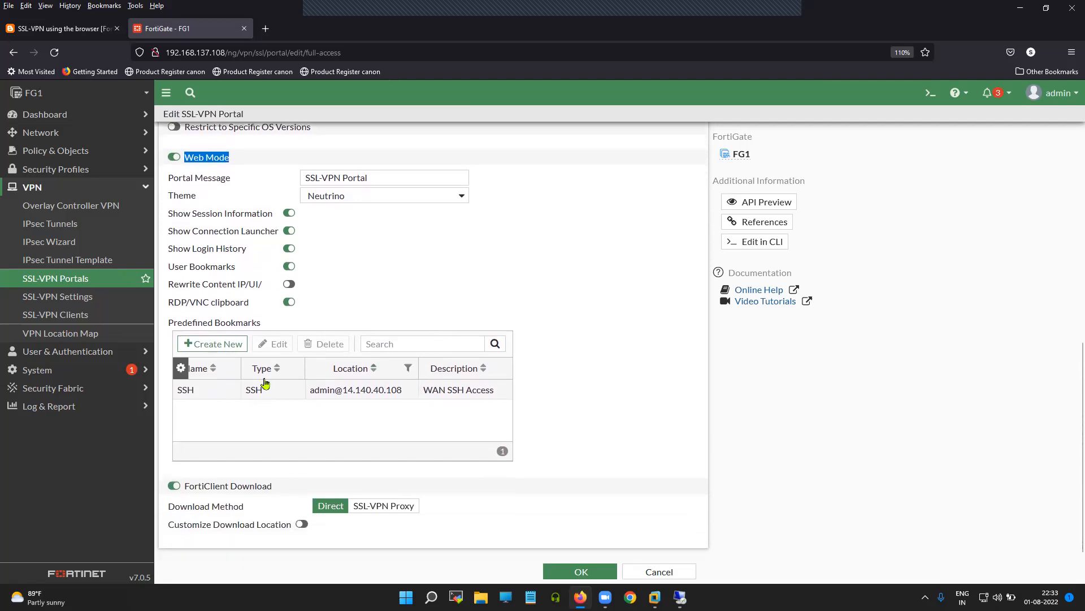
click(214, 382)
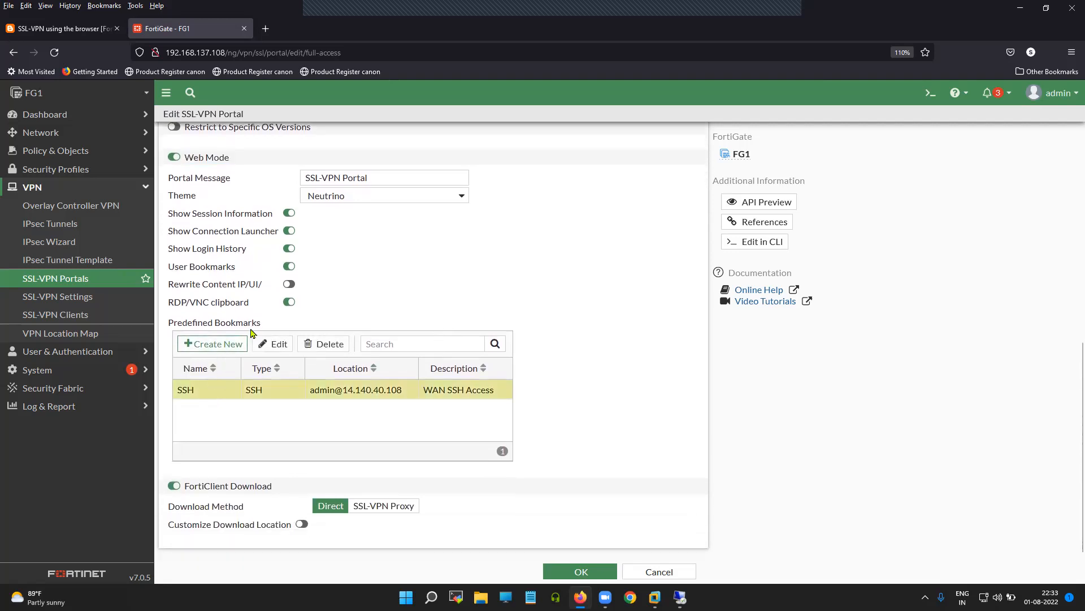
click(229, 346)
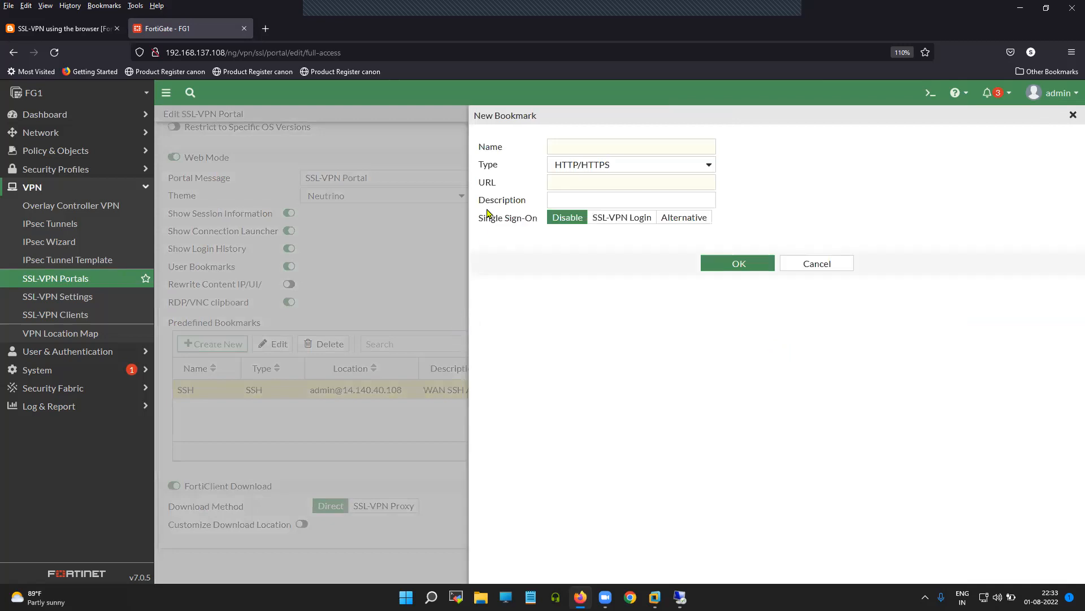
click(814, 264)
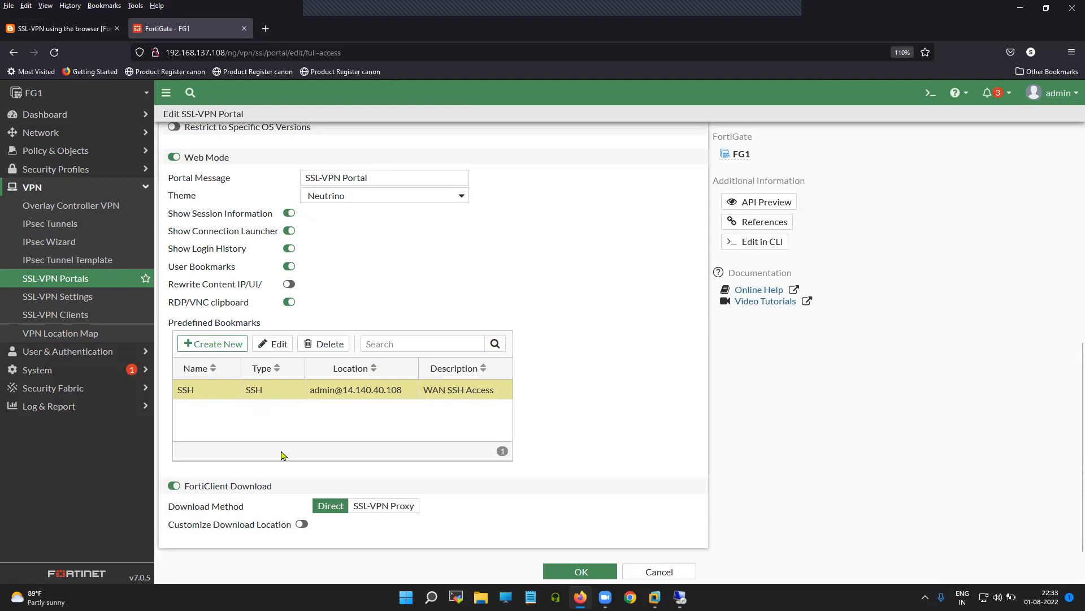
Step: Review the FortiClient Download settings and save the full-access portal
drag(276, 493, 184, 487)
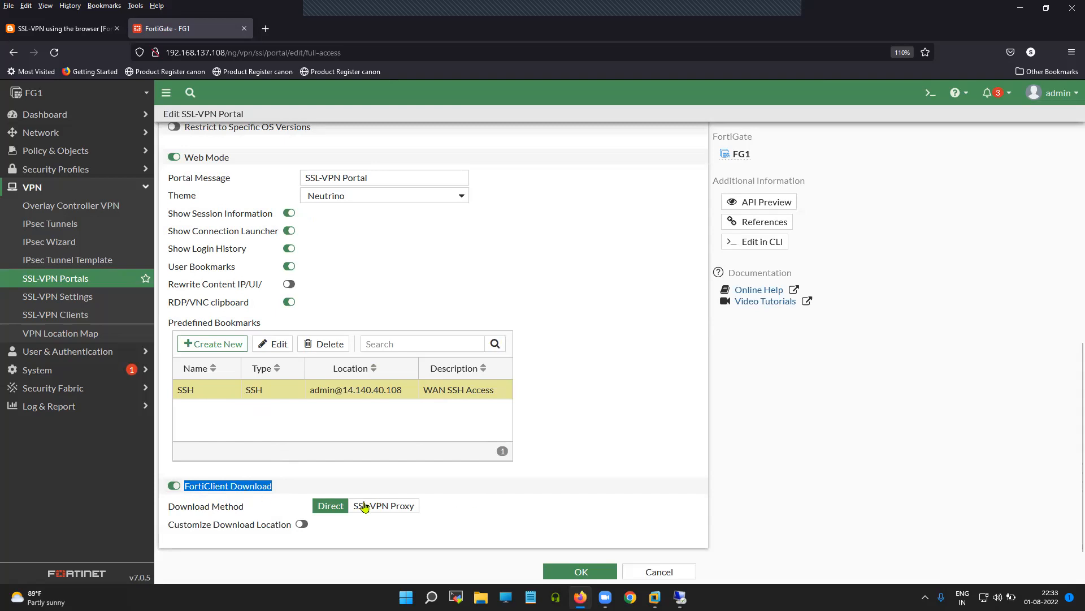
click(547, 500)
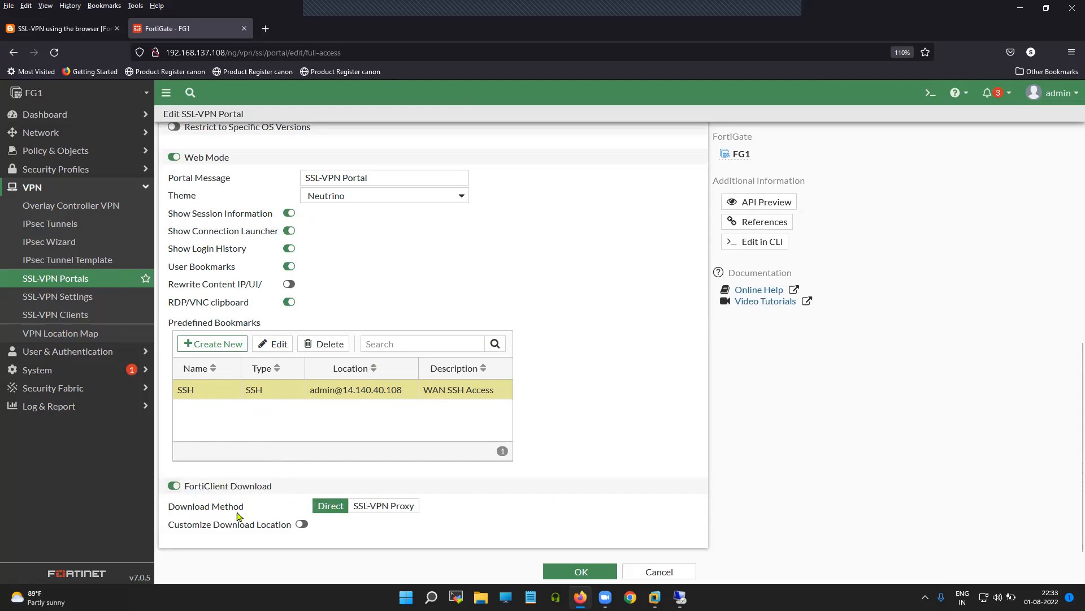
drag(245, 512, 175, 510)
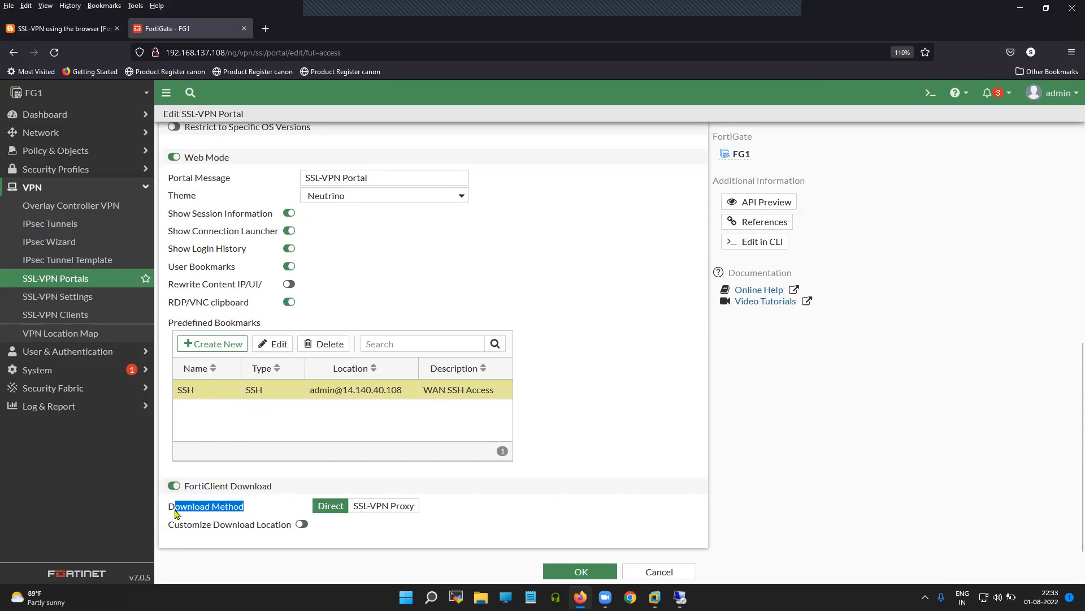
click(592, 503)
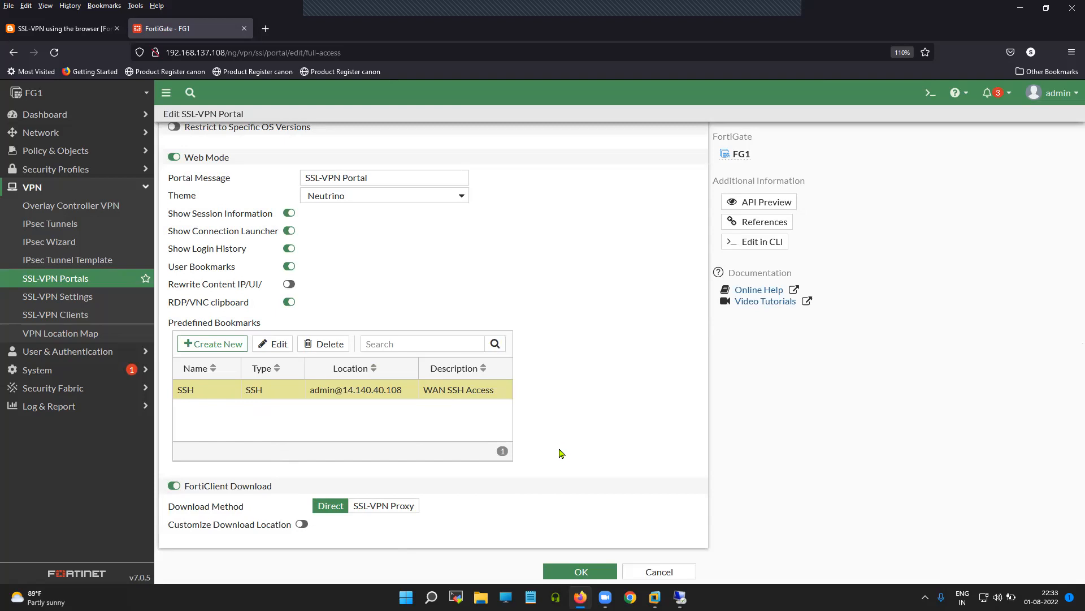
scroll(562, 454, up, 3)
scroll(561, 454, down, 3)
click(585, 572)
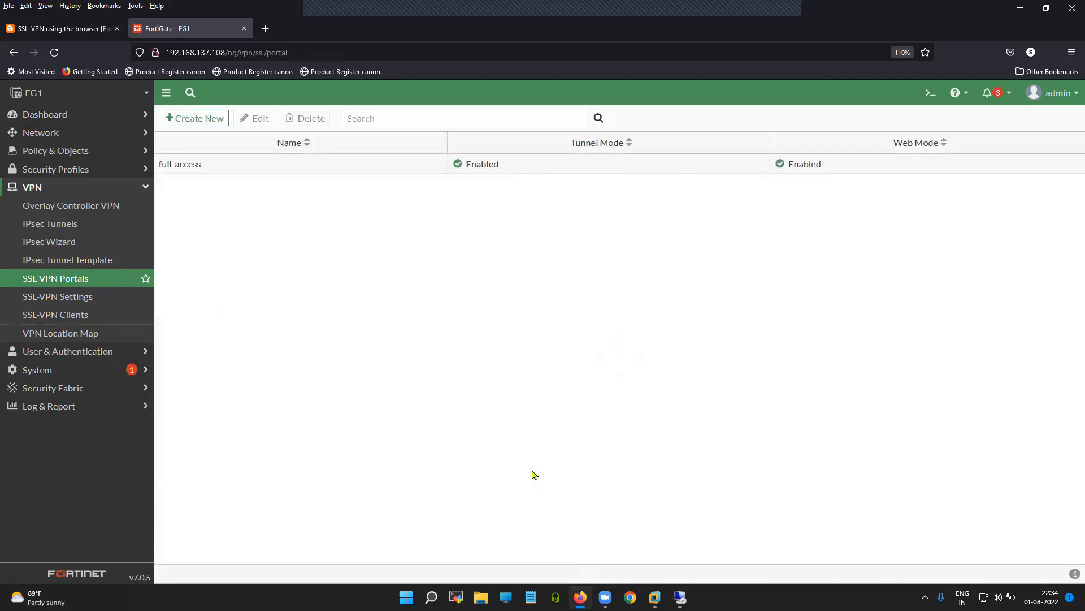
Step: Start a new policy from Policy & Objects > Firewall Policy
click(203, 170)
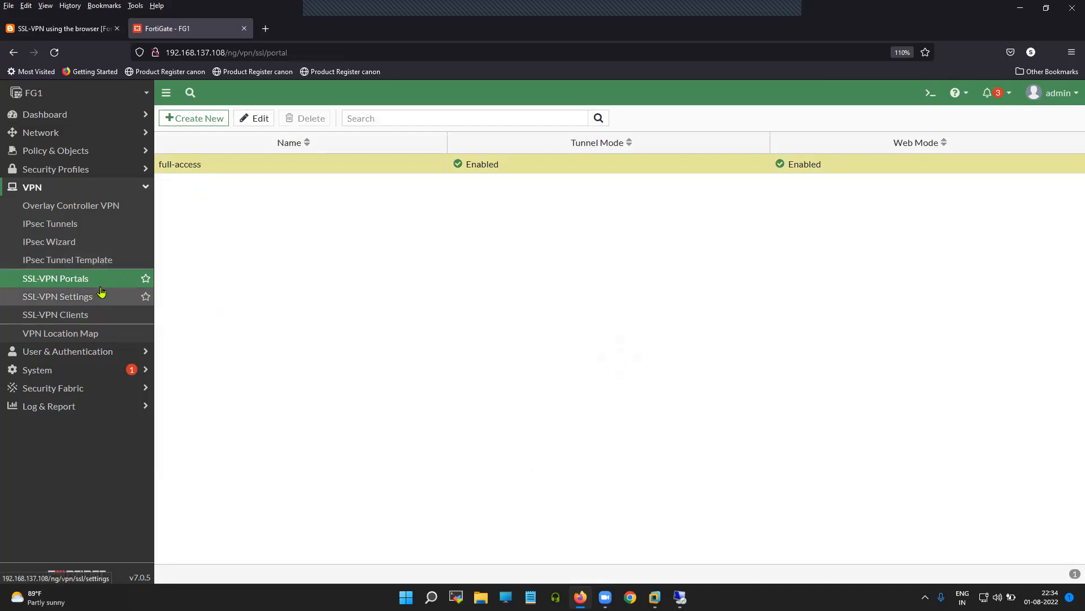
click(132, 190)
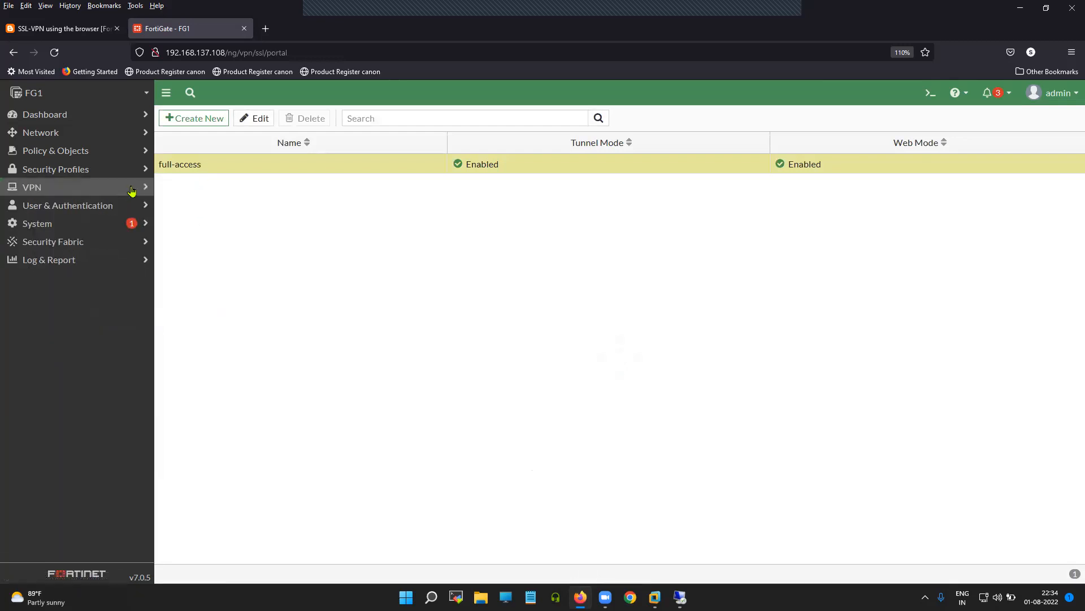
click(92, 155)
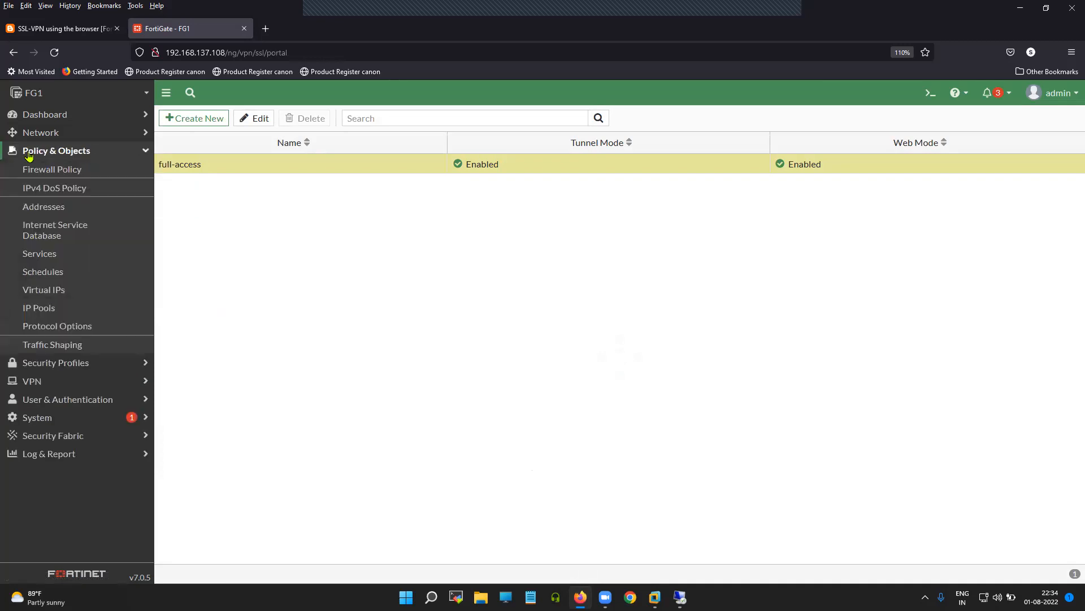
click(90, 171)
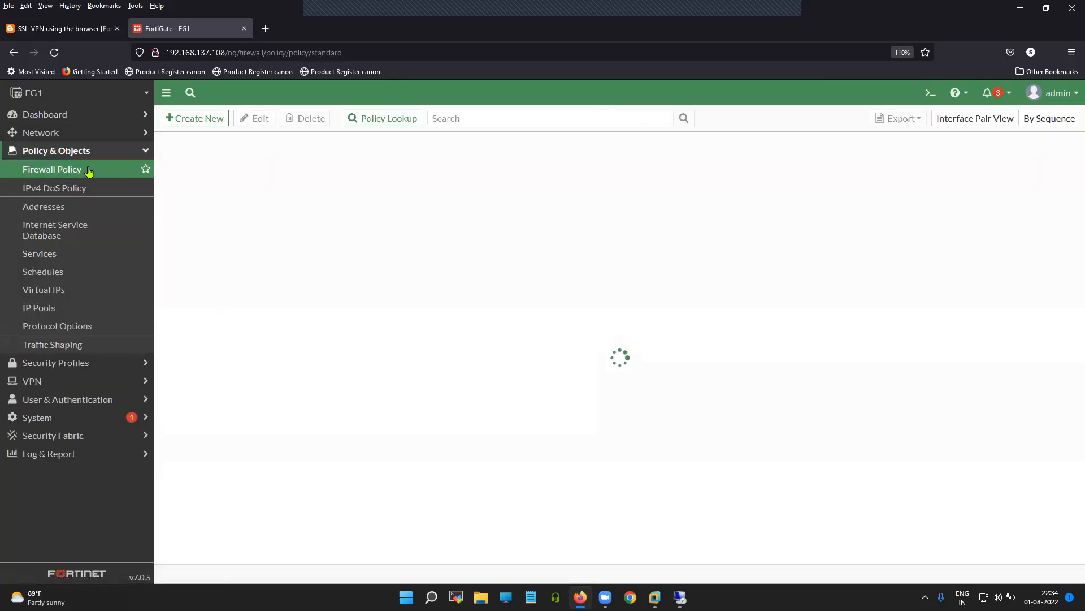
click(204, 119)
Step: Name it Allow_SSL_VPN, from SSL-VPN tunnel (ssl.root) to WAN (port3), then view the blog diagram
click(263, 152)
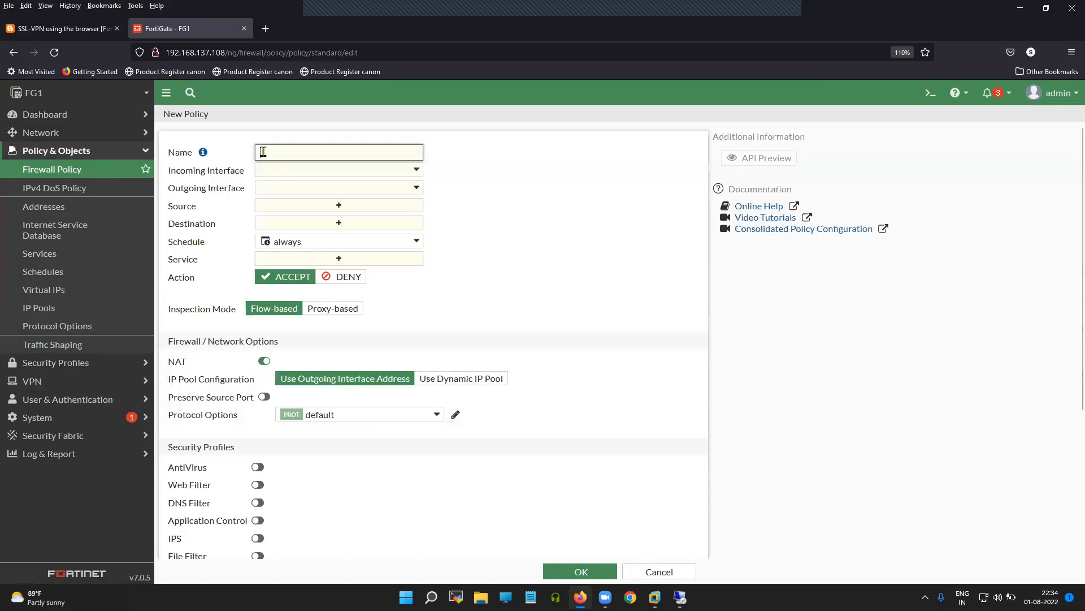
text(Allow_SSL_VPN)
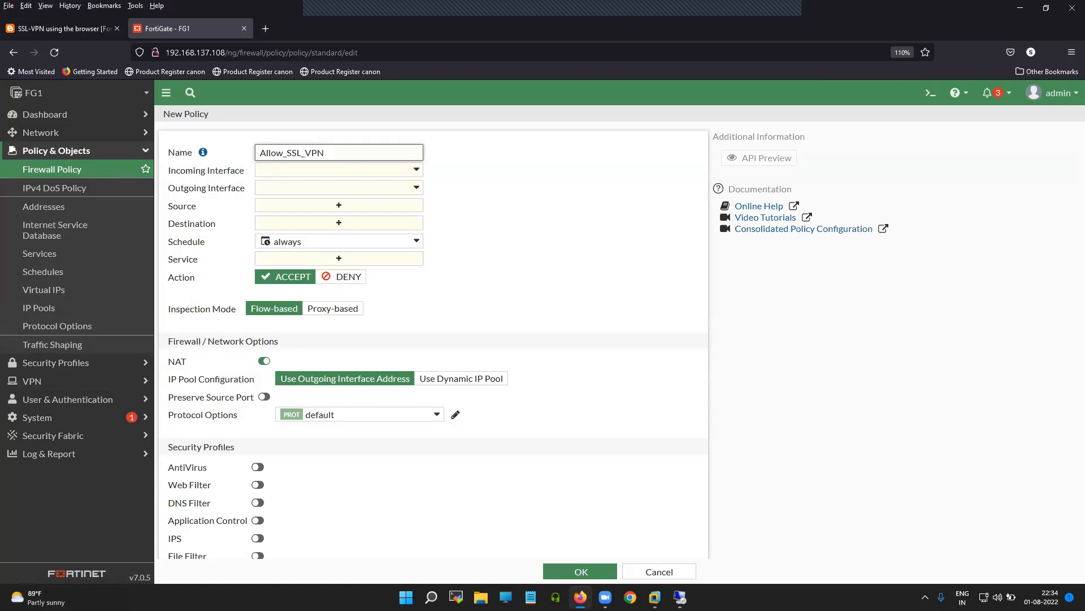
click(409, 173)
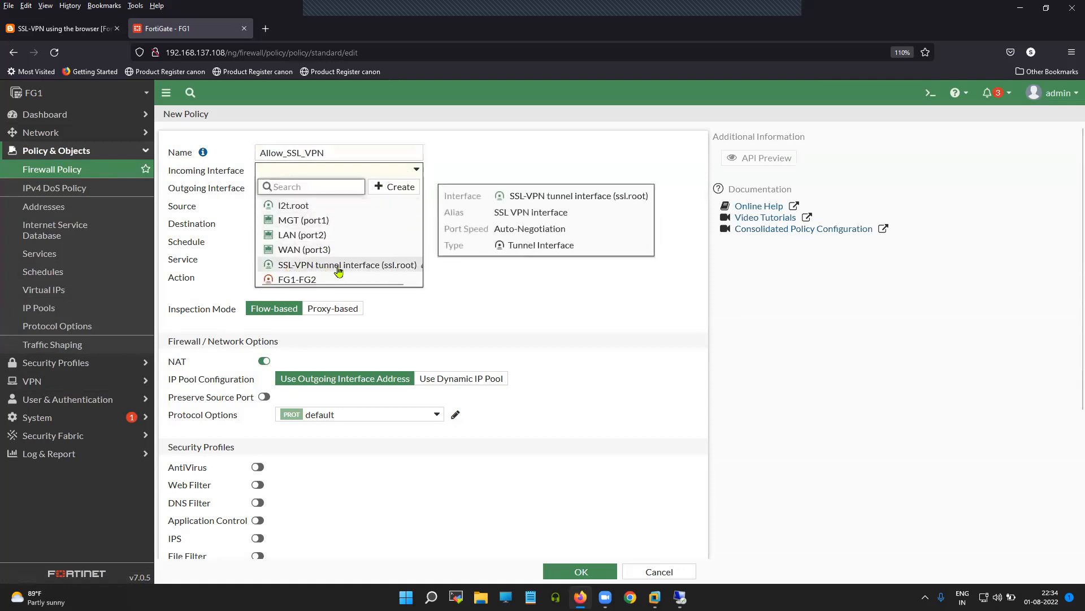
click(345, 266)
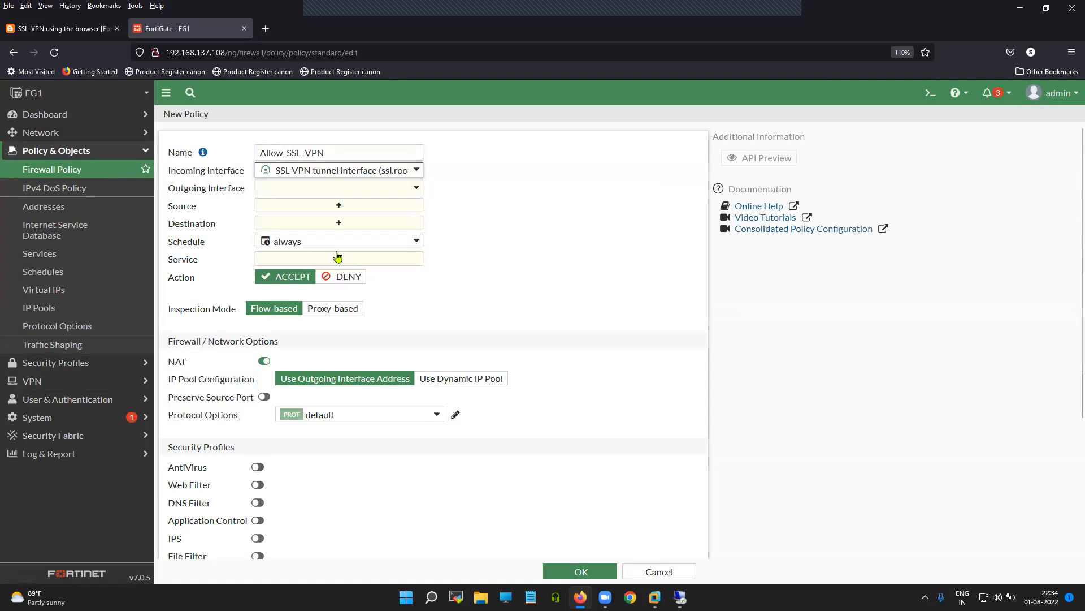
click(309, 191)
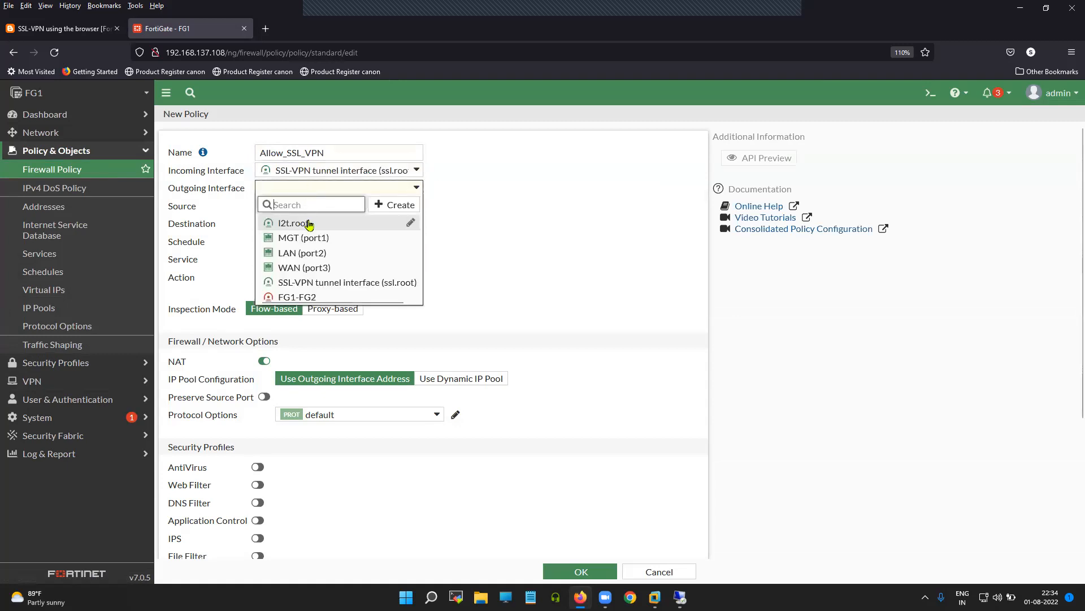
click(306, 267)
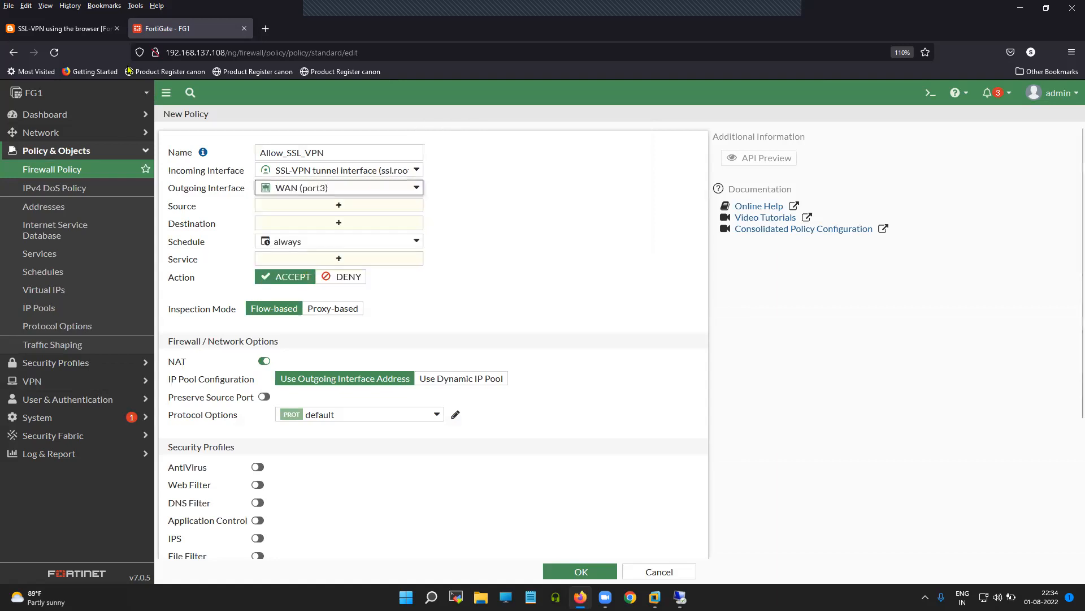
click(60, 29)
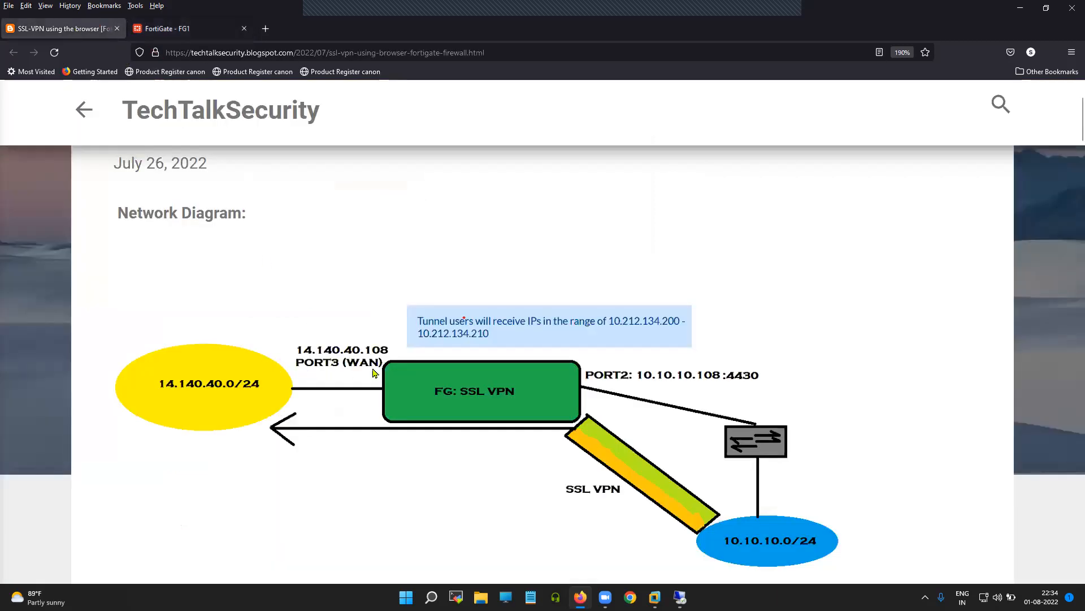
Step: Add all and Guest-group as the policy's sources, checking the blog's network diagram
click(195, 27)
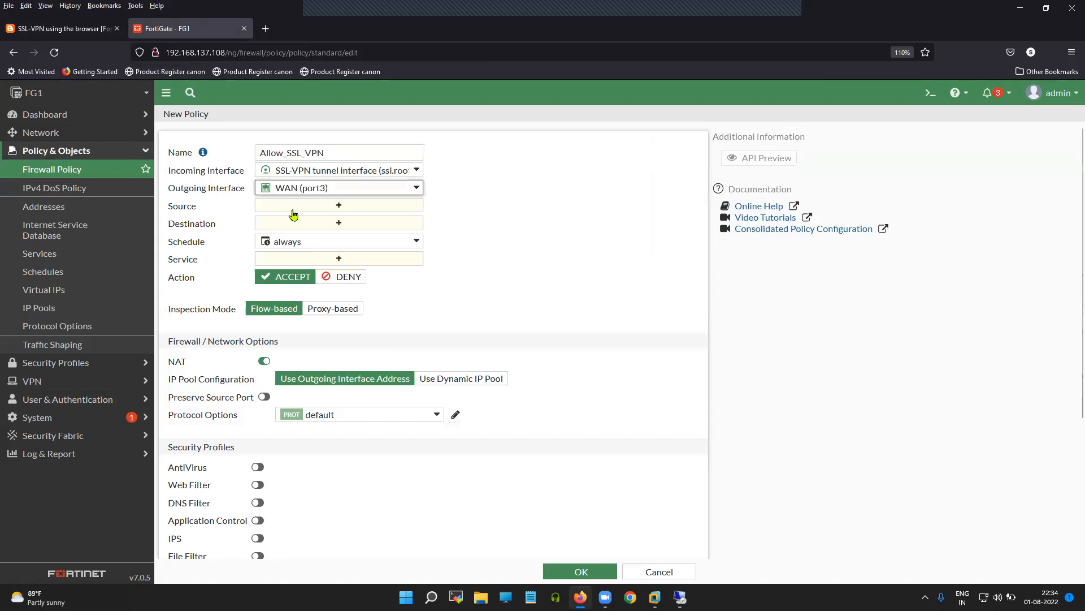
click(336, 205)
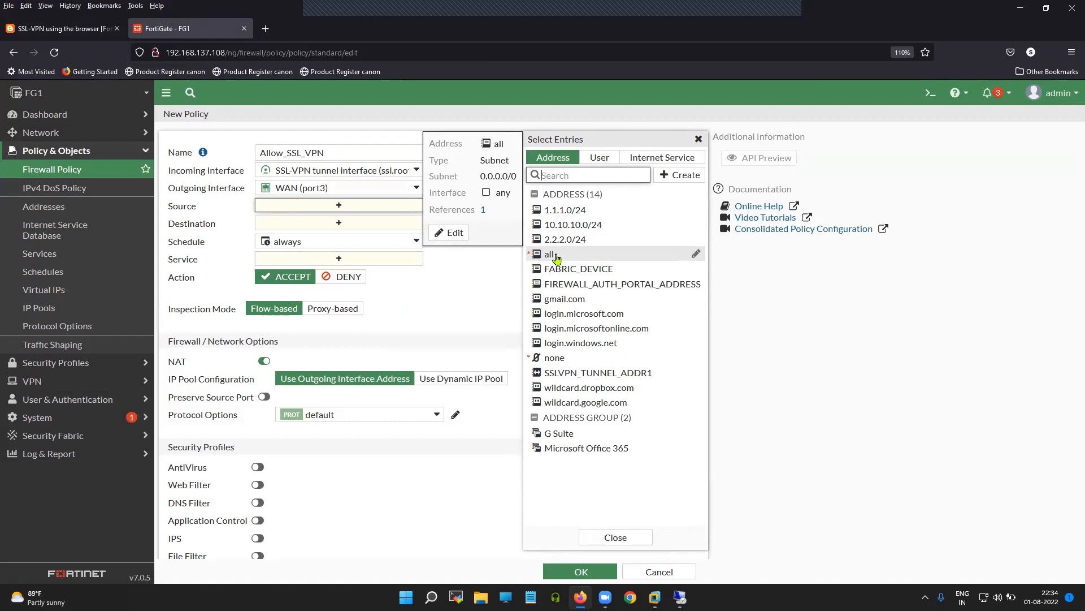
click(555, 255)
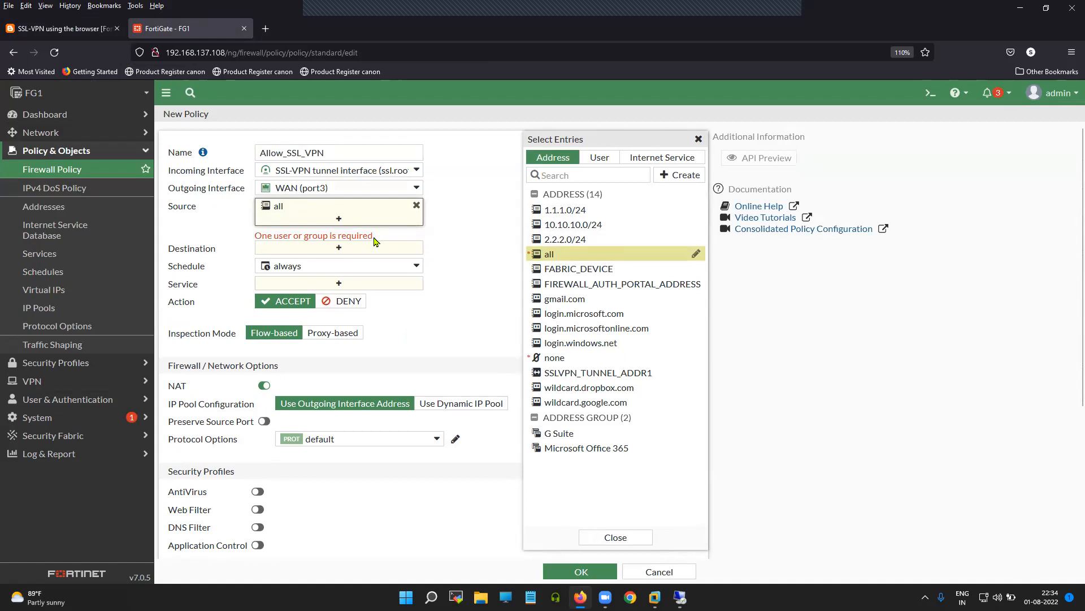
click(611, 163)
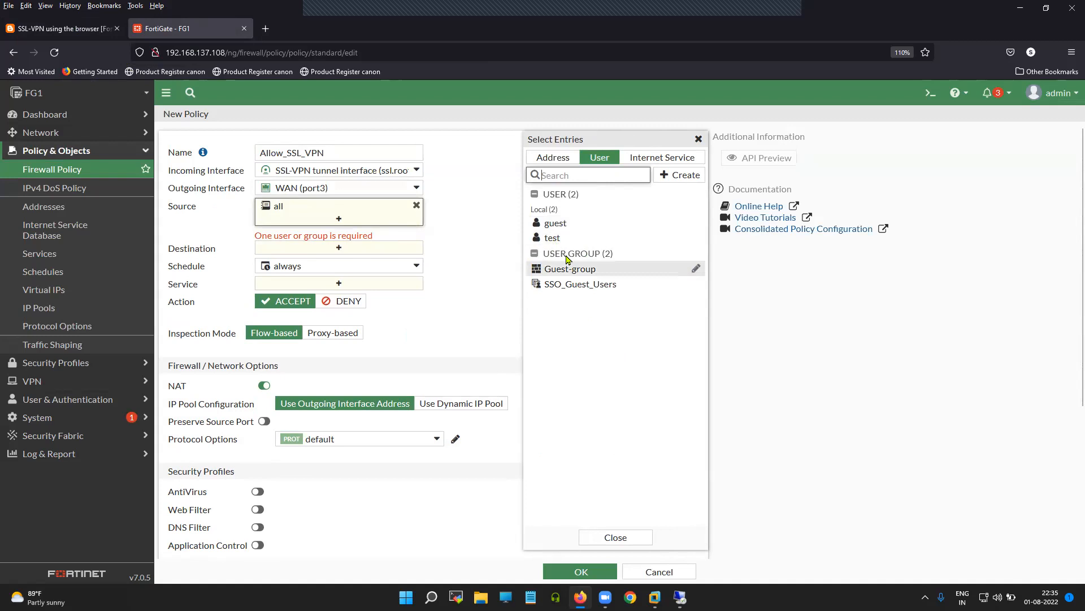
click(583, 272)
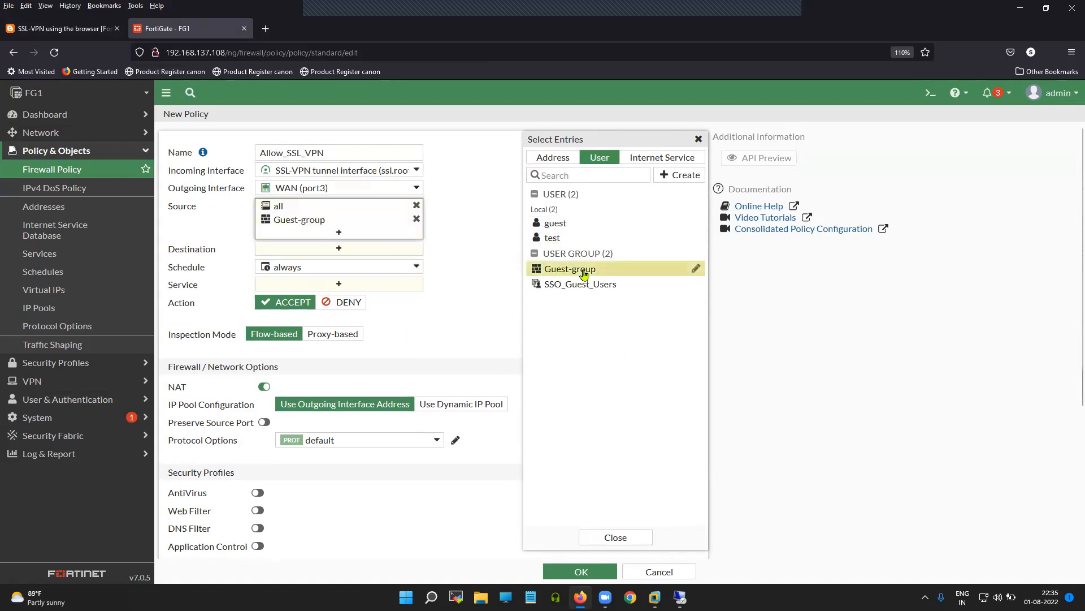
click(467, 236)
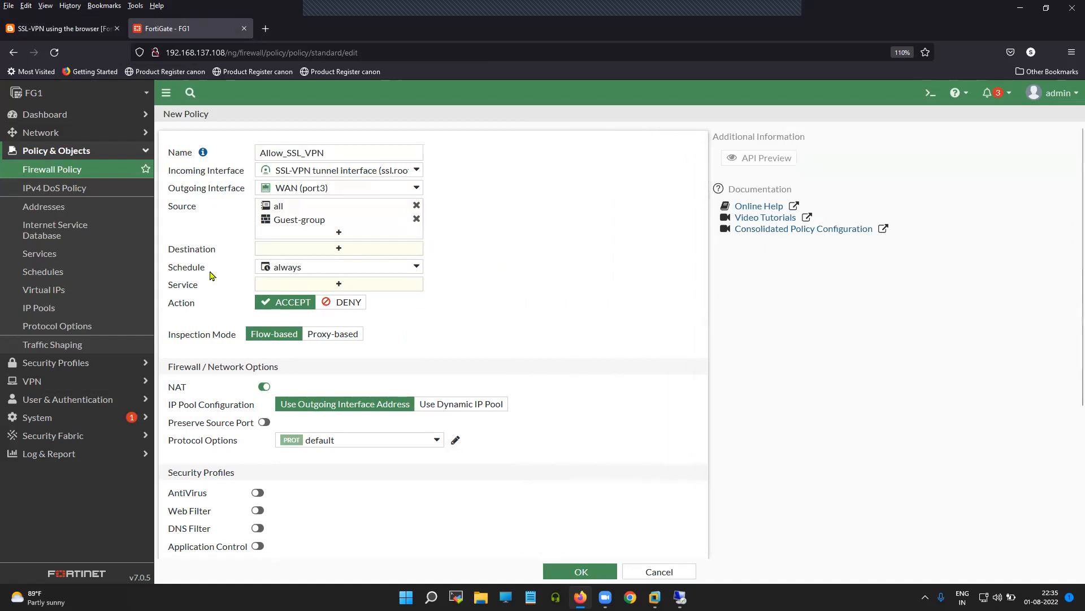
drag(218, 253, 167, 252)
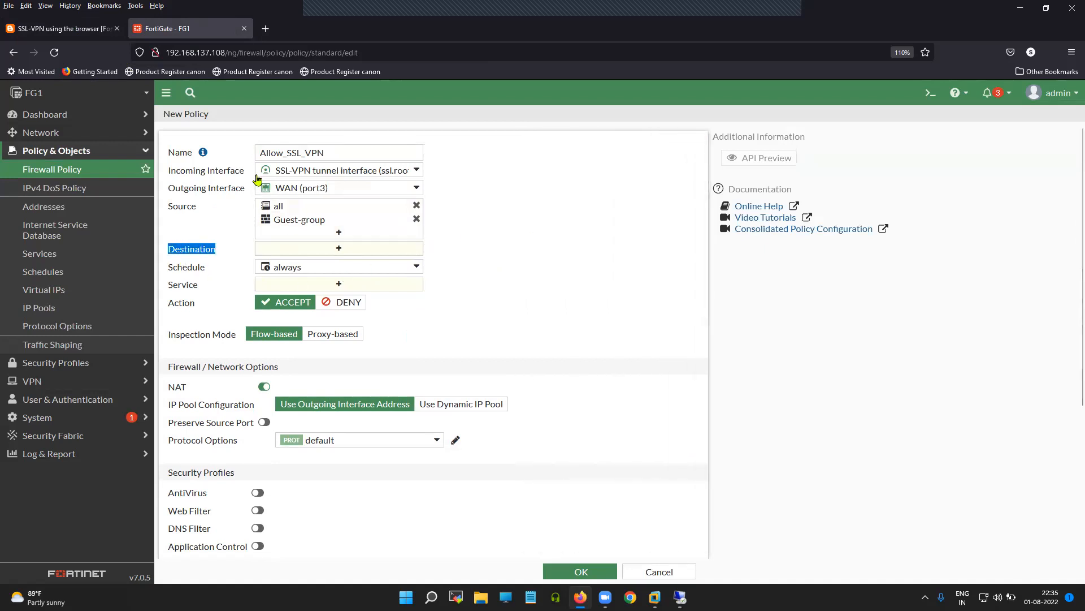
click(78, 31)
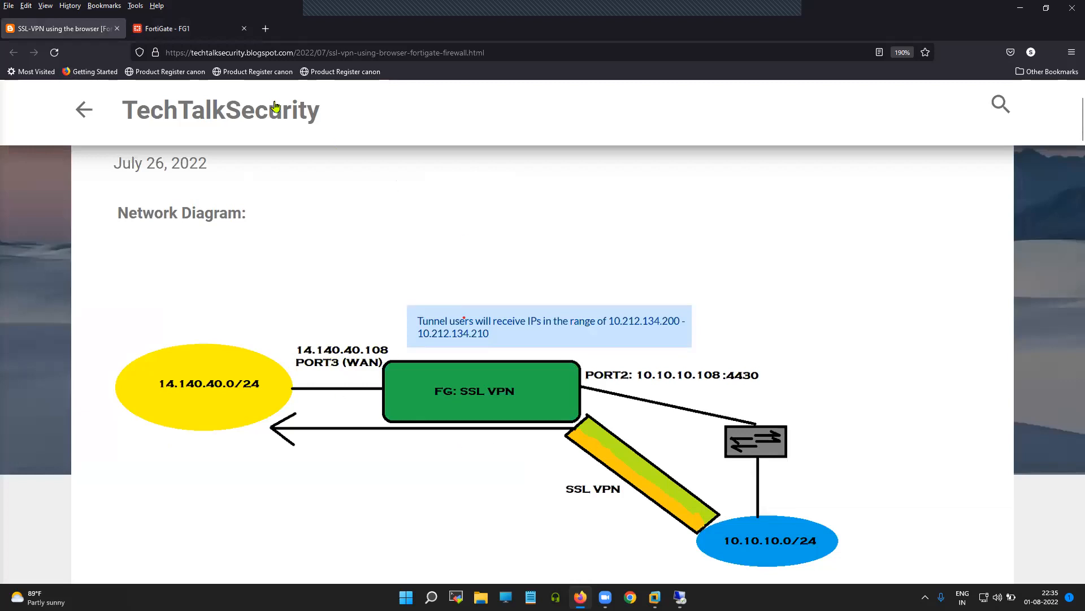
click(192, 31)
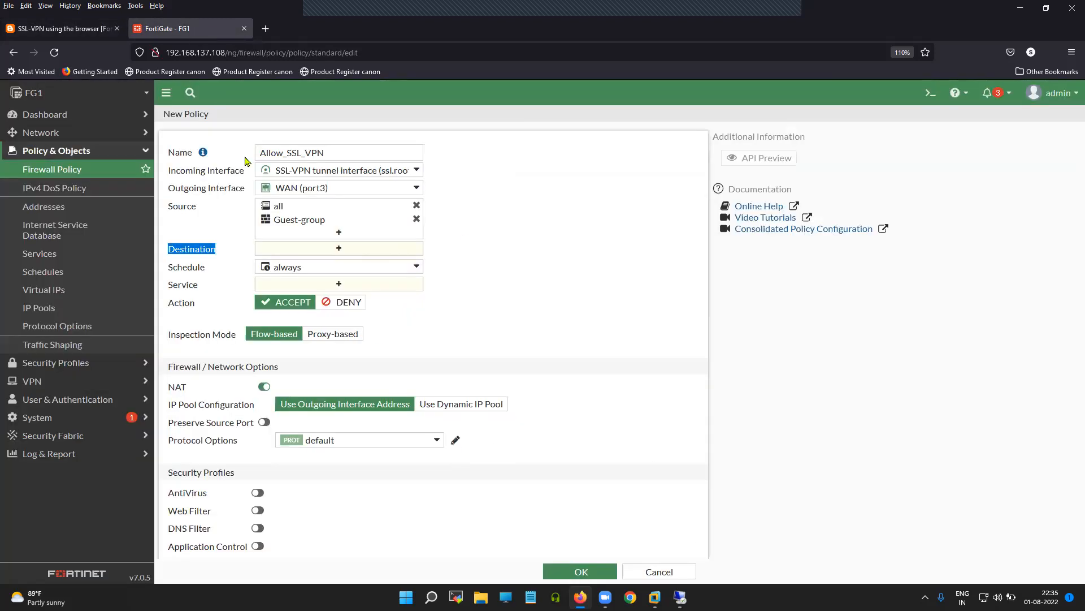
Step: Set destination 14.140.40.108/32 and service ALL
click(336, 251)
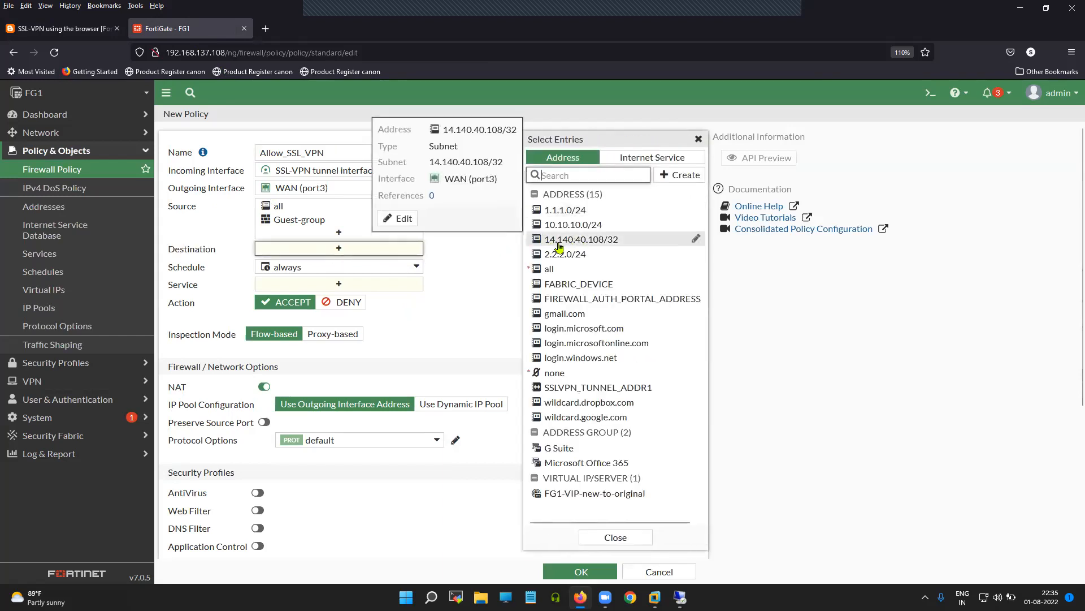
click(595, 244)
click(481, 294)
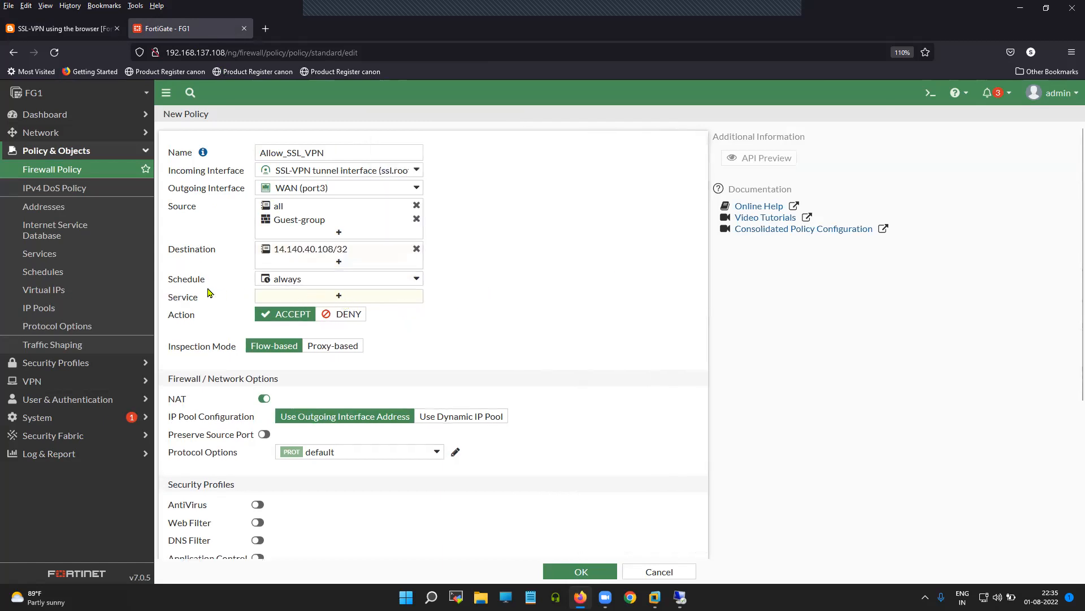
drag(207, 288, 169, 284)
click(335, 298)
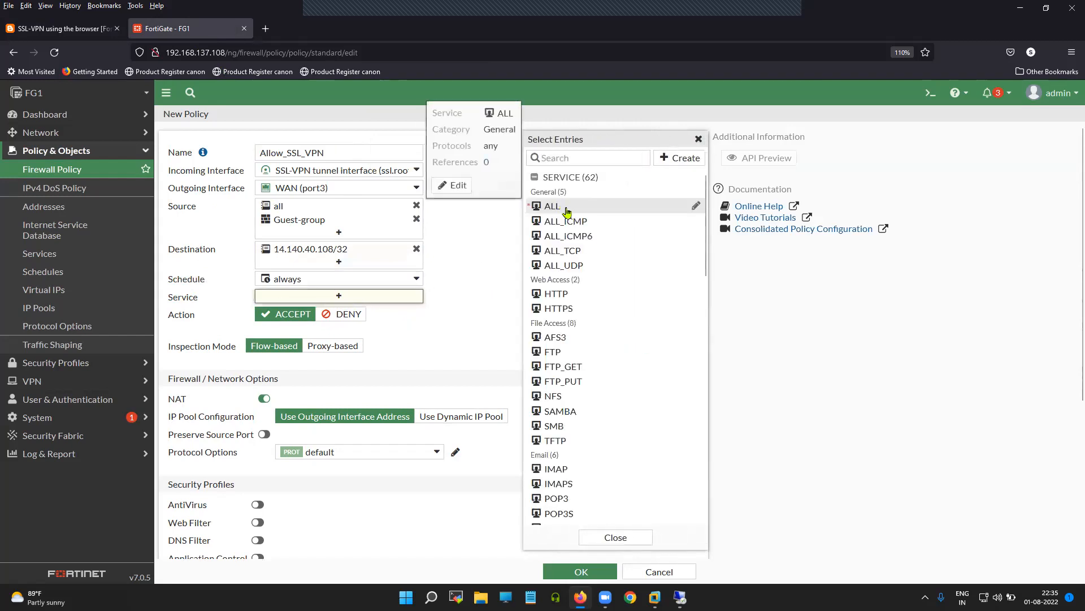
click(559, 207)
click(473, 287)
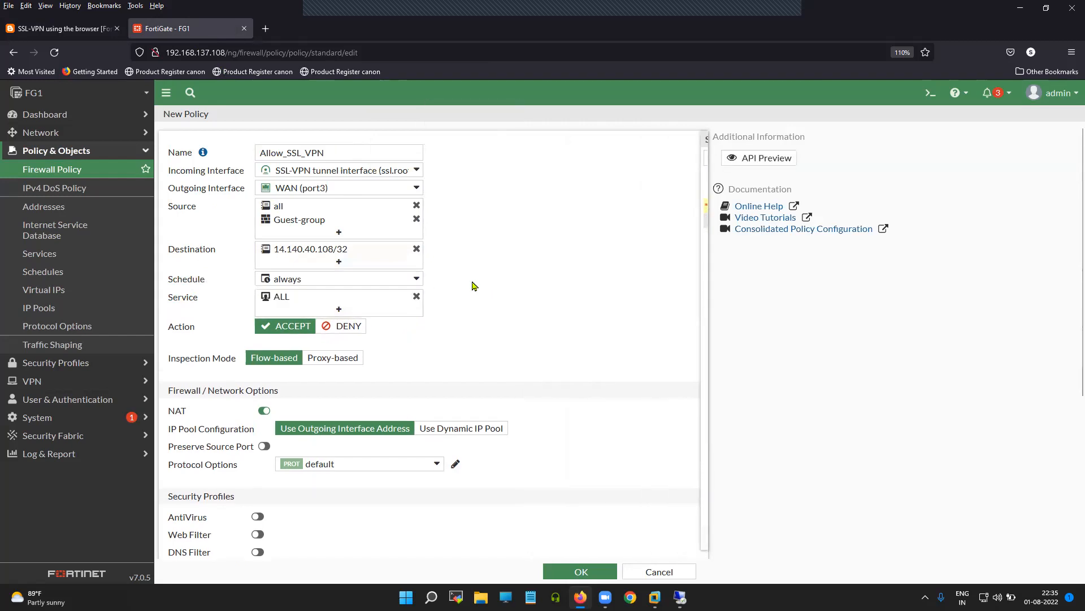
Step: Disable NAT and save the Allow_SSL_VPN policy
click(264, 411)
scroll(467, 381, down, 3)
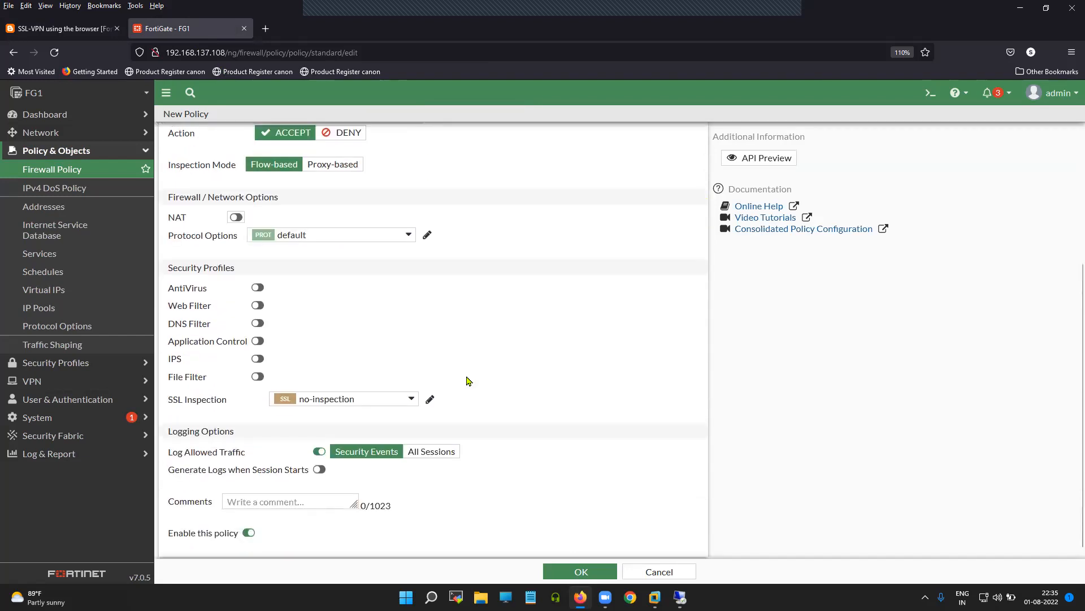
scroll(492, 362, down, 1)
click(578, 572)
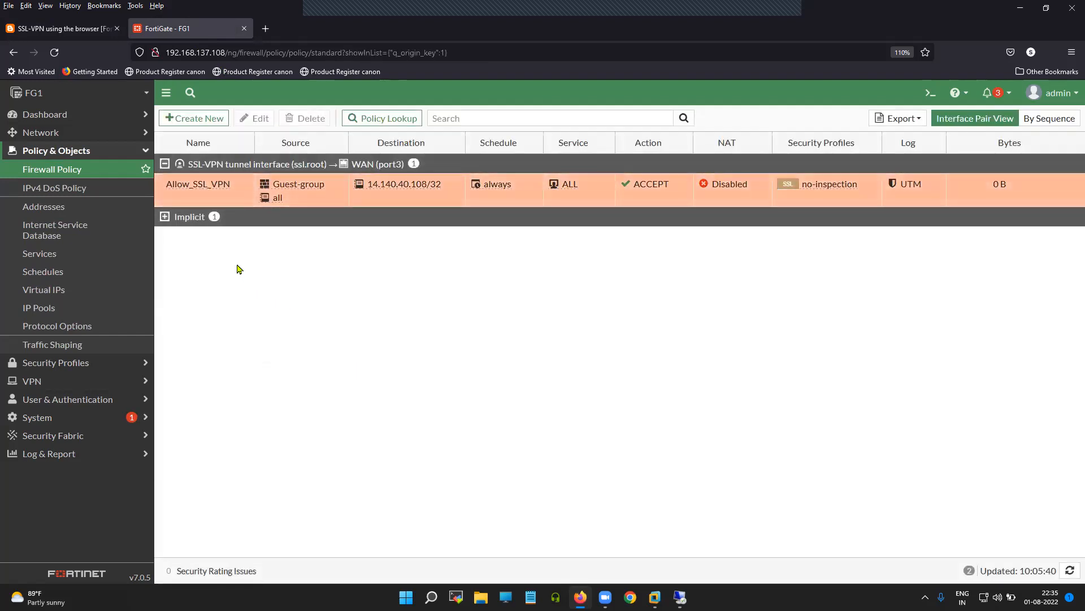
Step: Locate LAN (port2) at 10.10.10.108 under Network > Interfaces, then Alt+Tab to another window
click(195, 190)
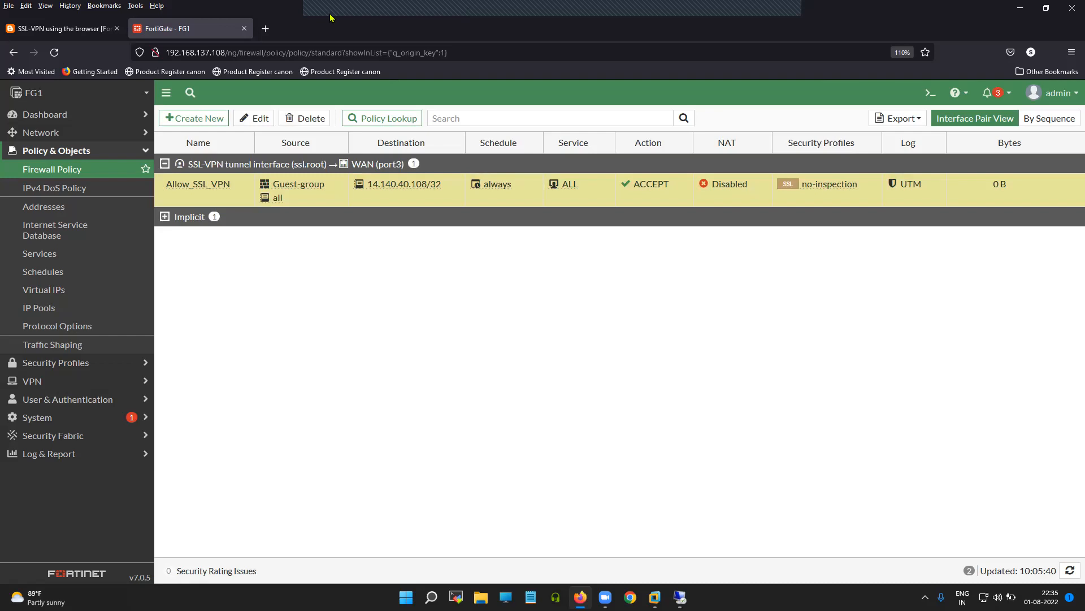
mouse_move(775, 10)
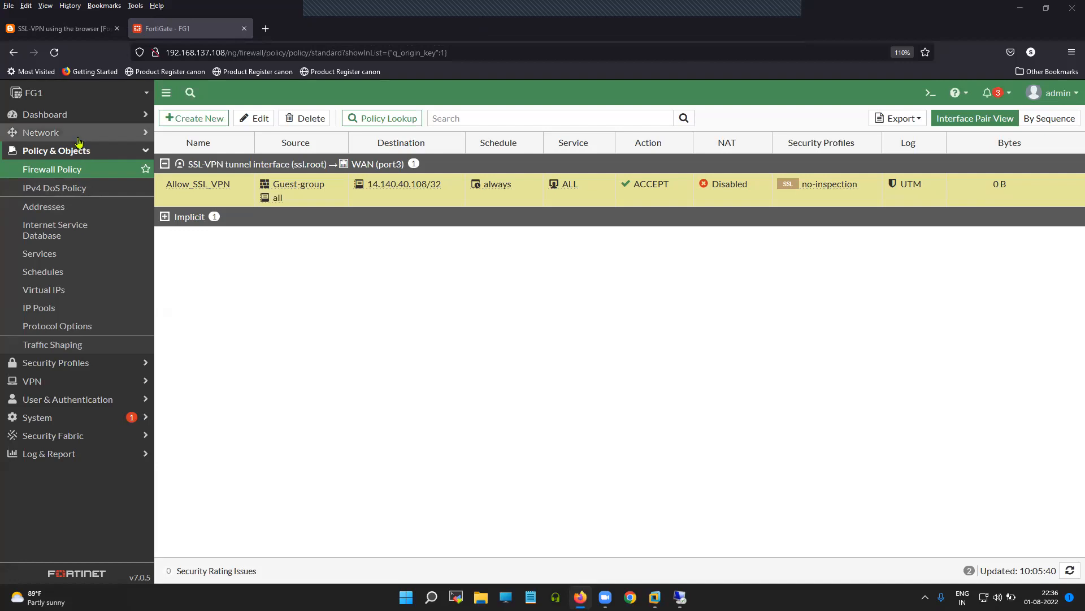
click(41, 132)
click(42, 150)
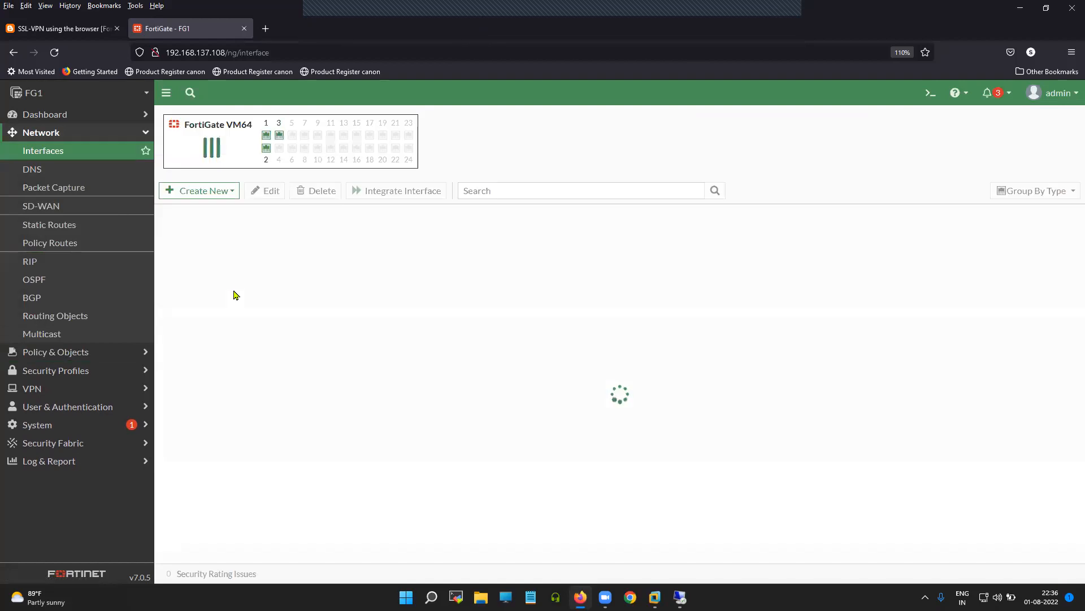
drag(241, 316, 194, 310)
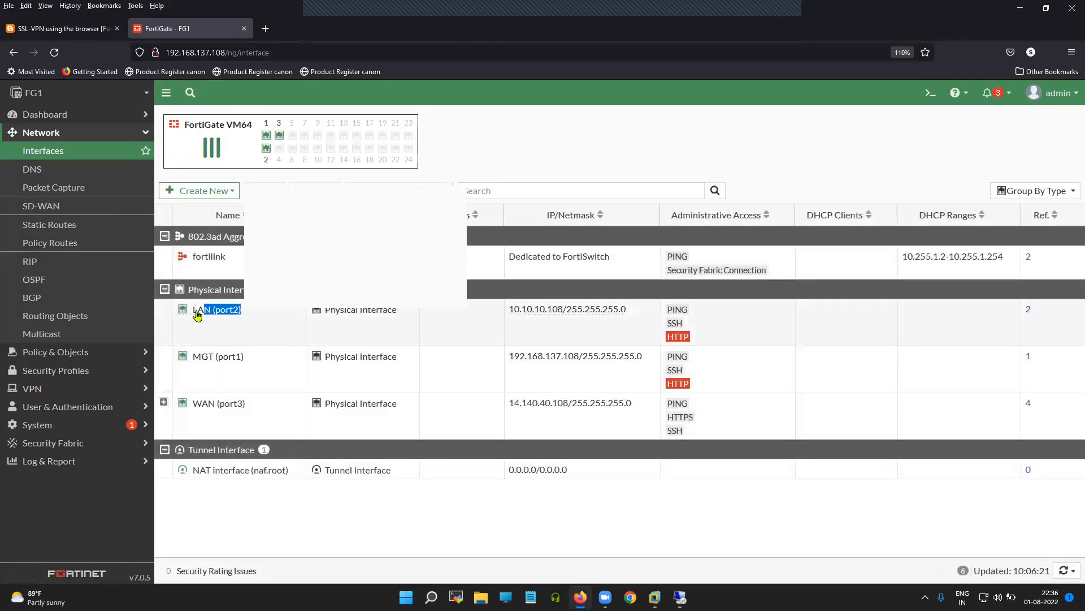
key(alt+Tab)
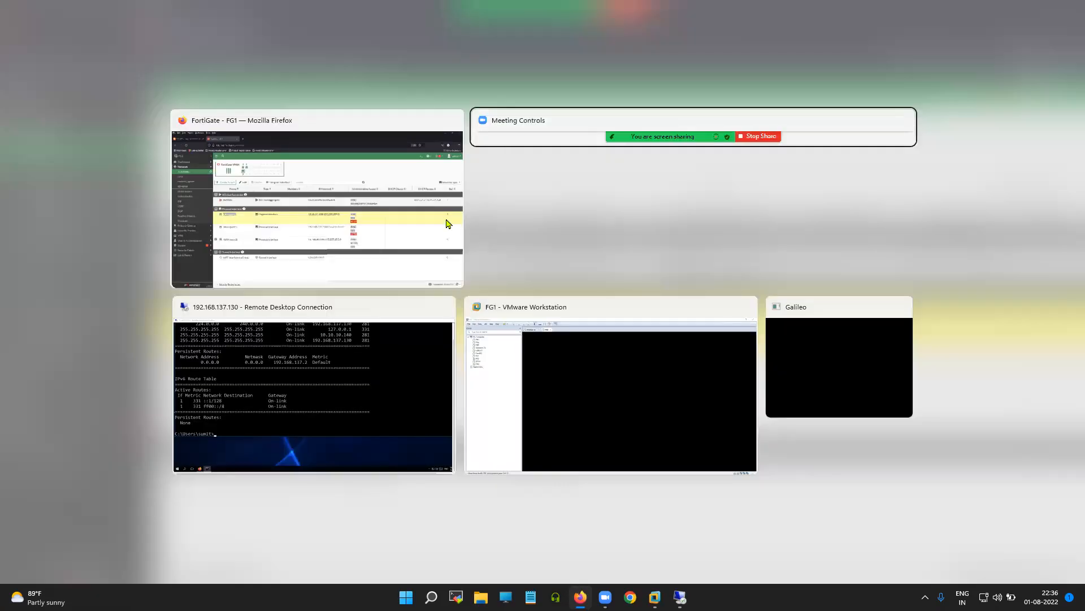
Step: In the Remote Desktop Command Prompt, rerun ipconfig from command history
click(308, 371)
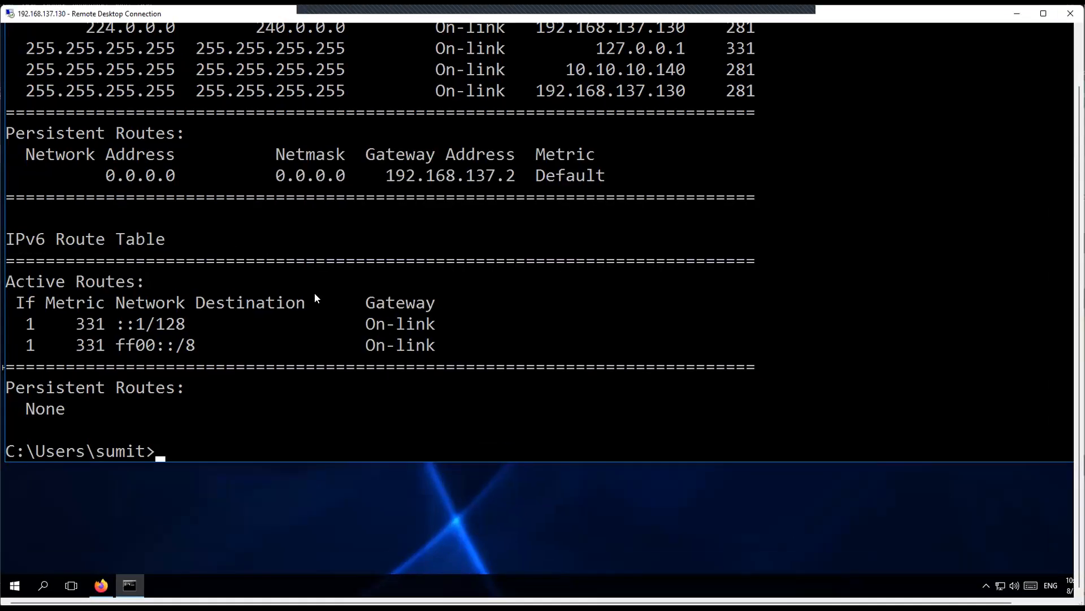
scroll(300, 295, up, 2)
scroll(300, 296, down, 3)
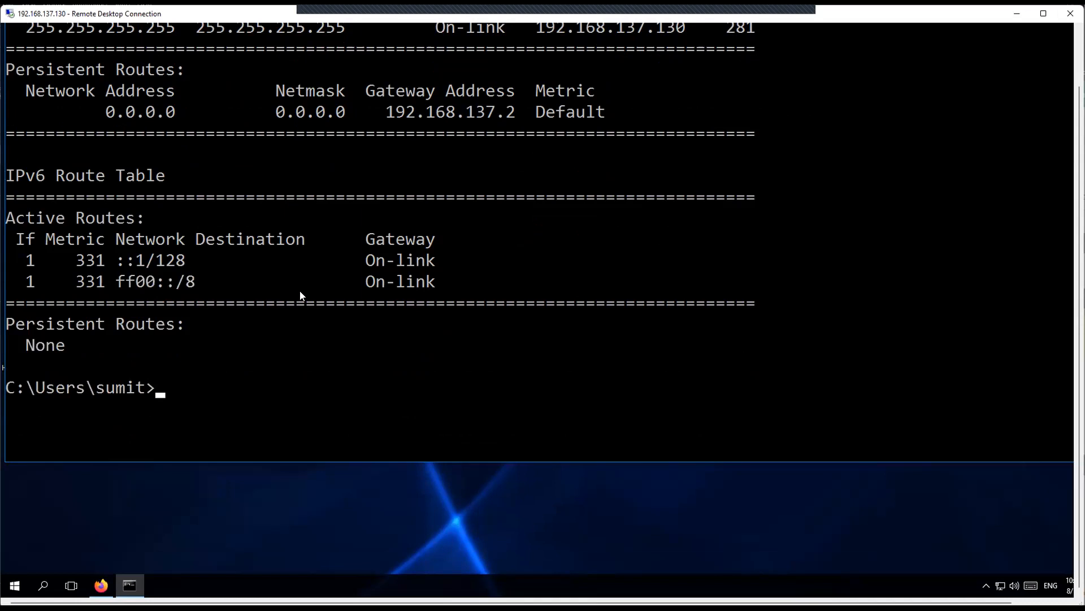
scroll(300, 295, up, 12)
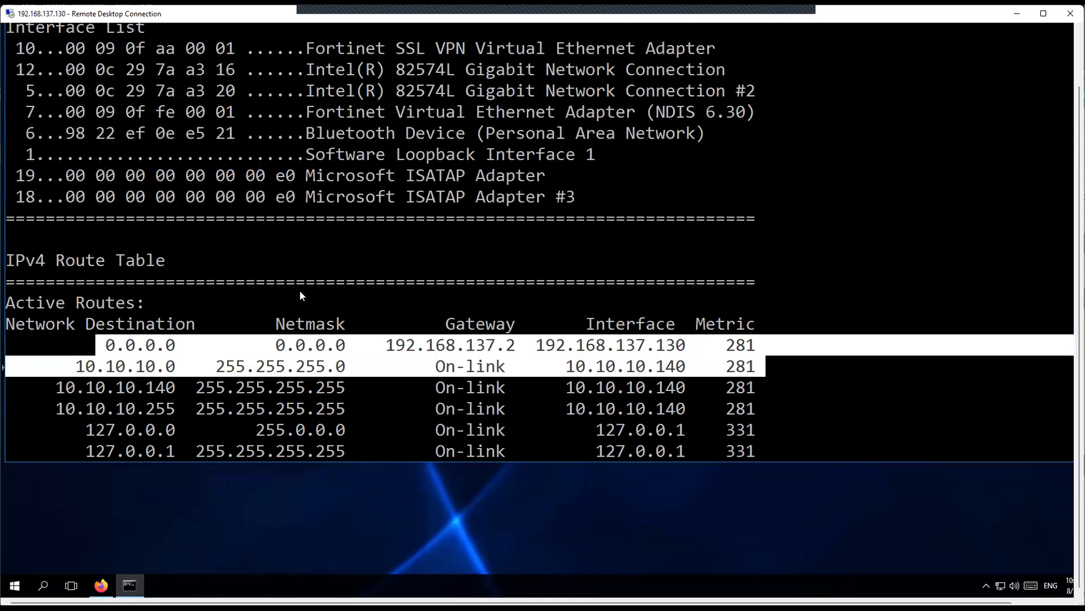
scroll(300, 295, down, 9)
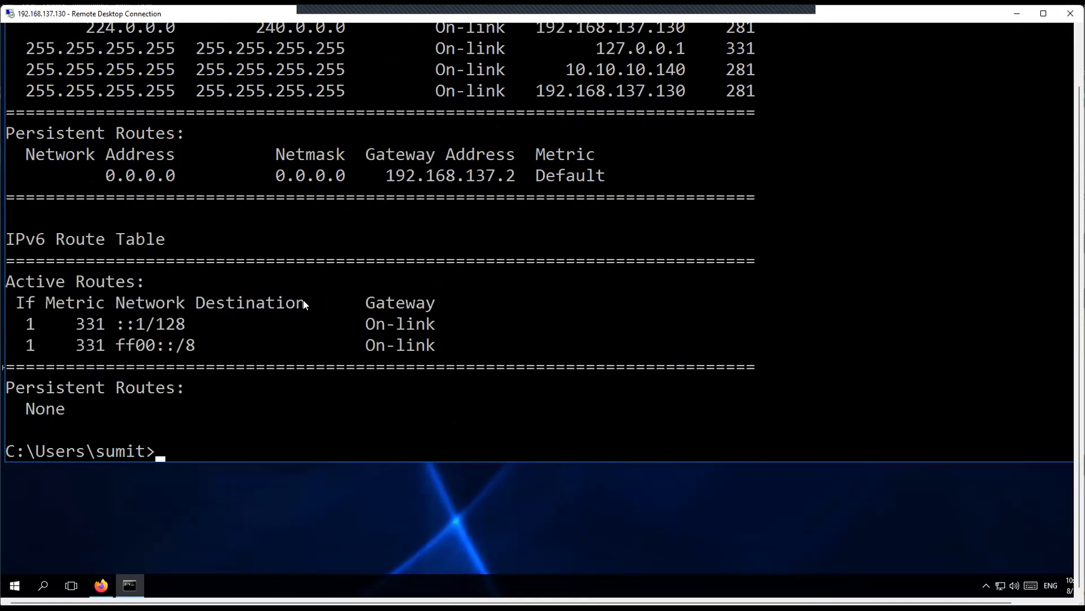
scroll(305, 304, down, 3)
key(Up)
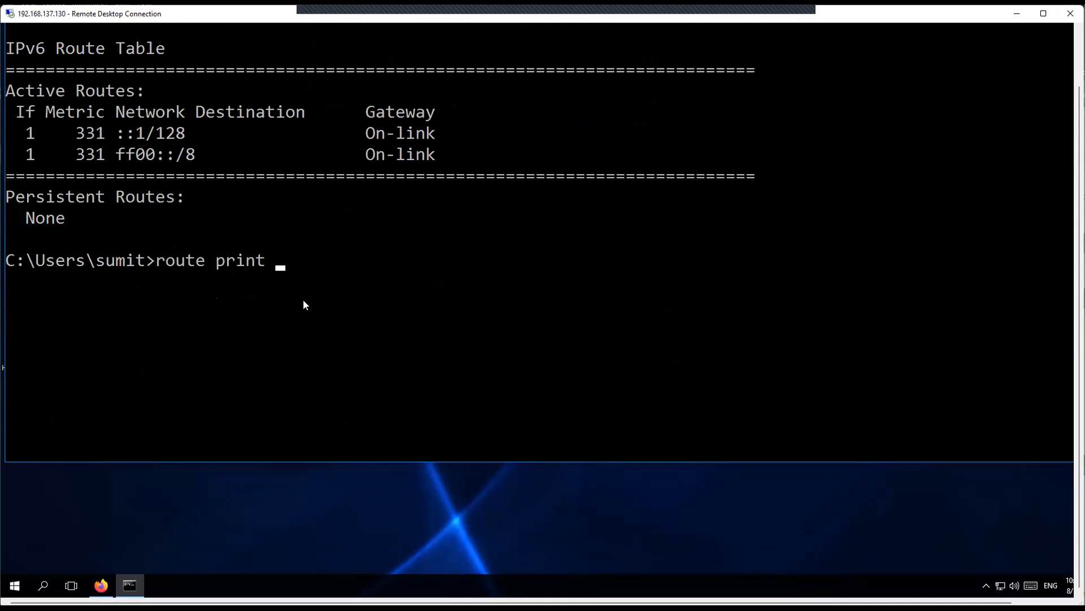
key(Up)
key(Return)
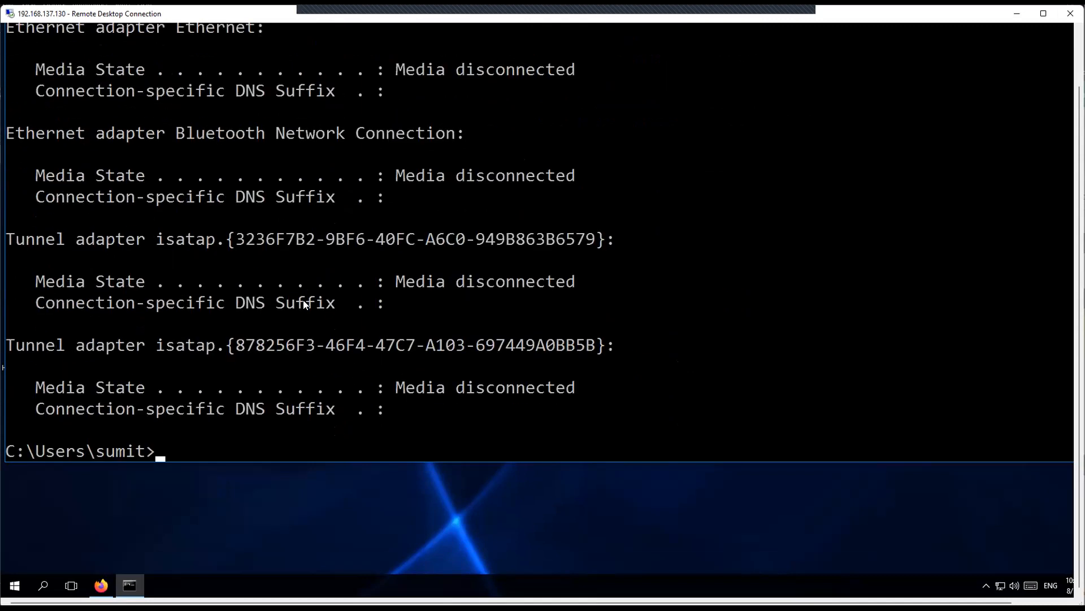
Step: Highlight Ethernet1's IPv4 10.10.10.140 and subnet mask 255.255.255.0, then switch windows
scroll(368, 284, up, 2)
scroll(406, 212, up, 1)
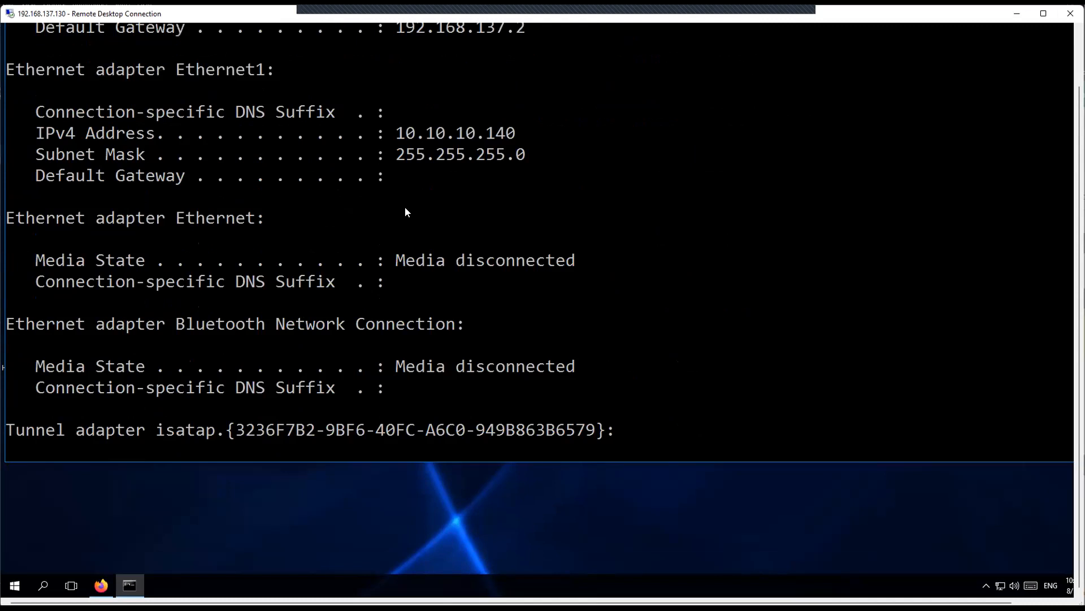
drag(388, 133, 514, 135)
drag(391, 157, 518, 157)
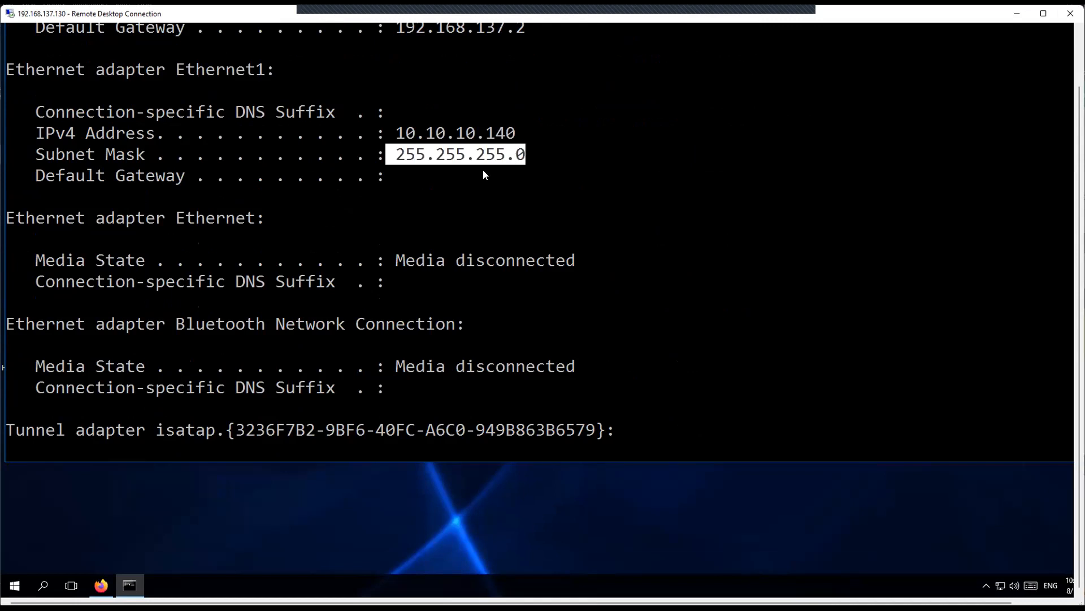
click(419, 178)
drag(400, 160, 516, 161)
scroll(505, 226, down, 4)
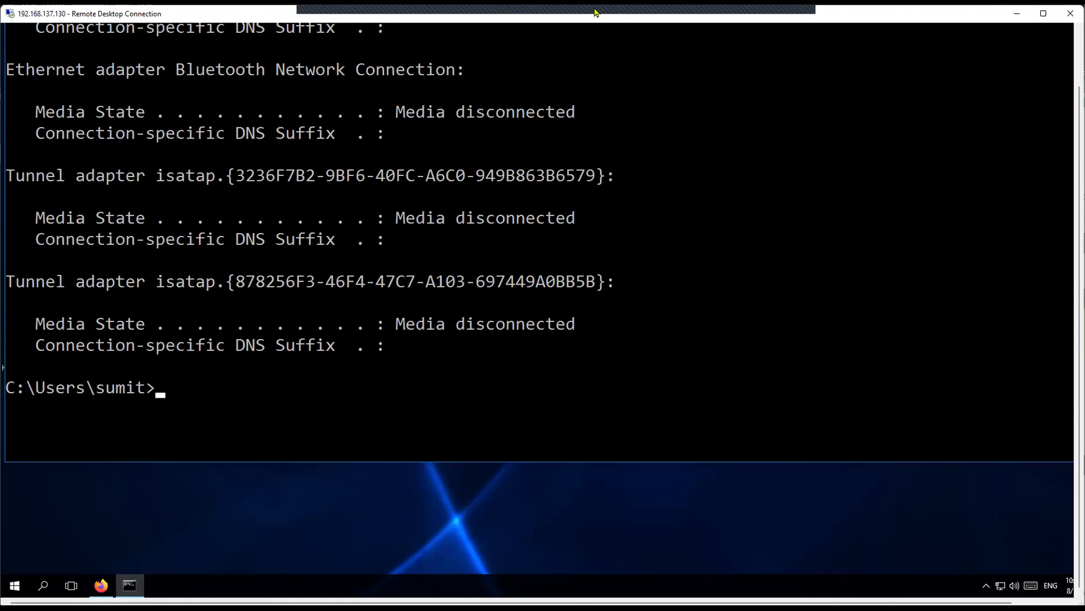
key(alt+Tab)
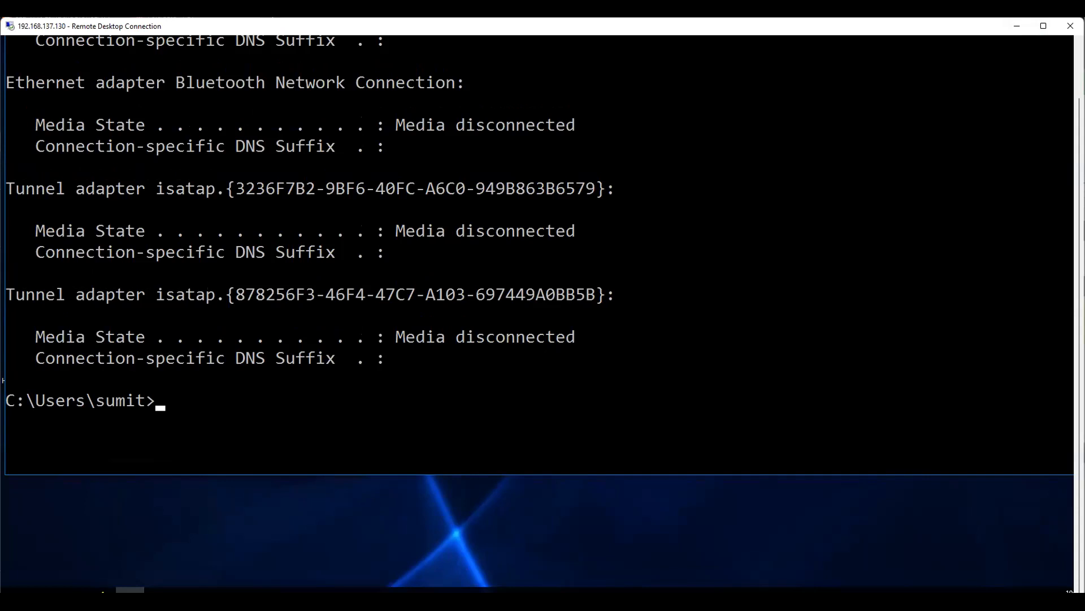
drag(1079, 418, 1079, 339)
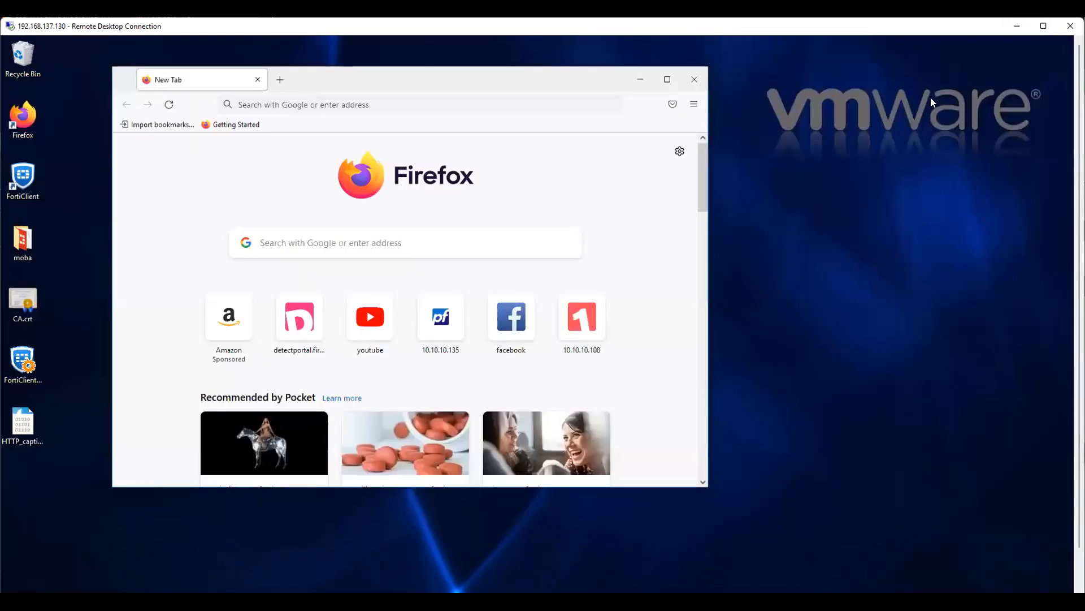
Step: Minimize Command Prompt and highlight the web mode URL 10.10.10.108:4430 in VPN > SSL-VPN Settings
click(1059, 60)
drag(399, 78, 465, 76)
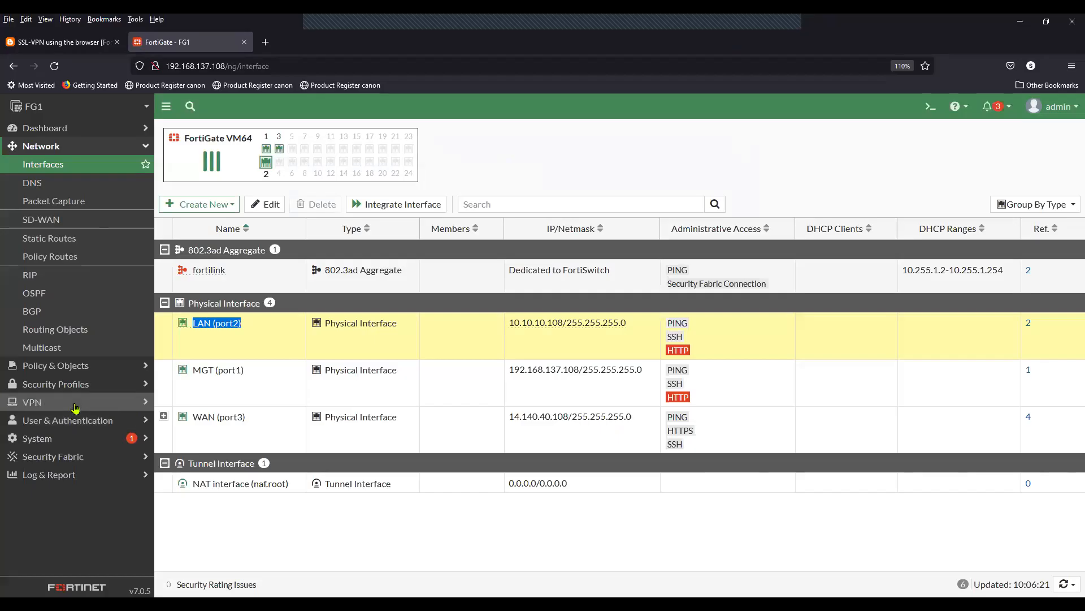
click(34, 405)
click(71, 312)
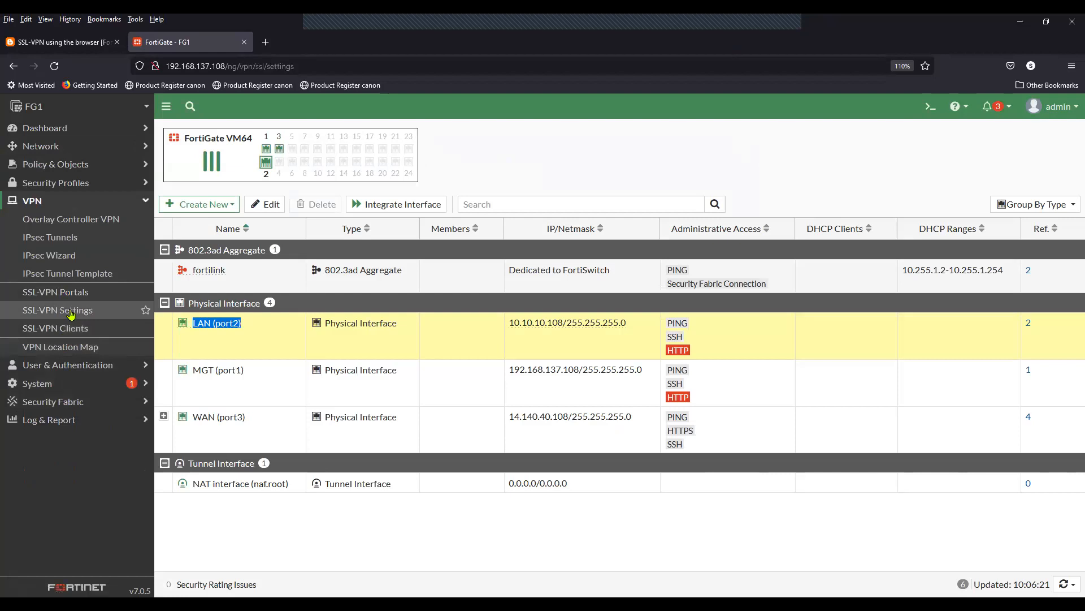
drag(440, 275, 324, 281)
key(ctrl+c)
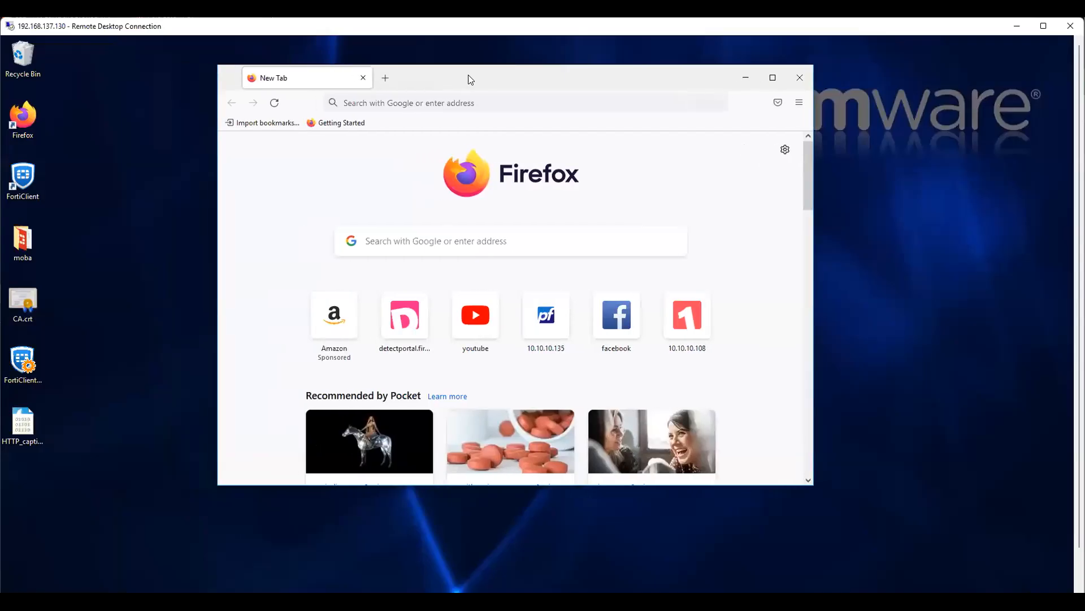
drag(469, 76, 474, 75)
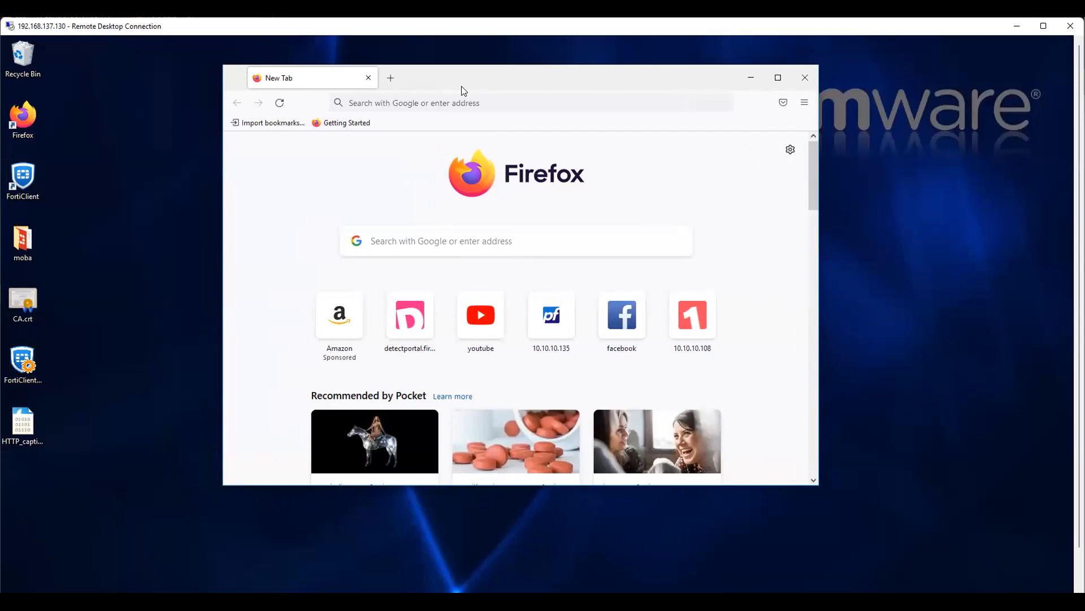
click(389, 103)
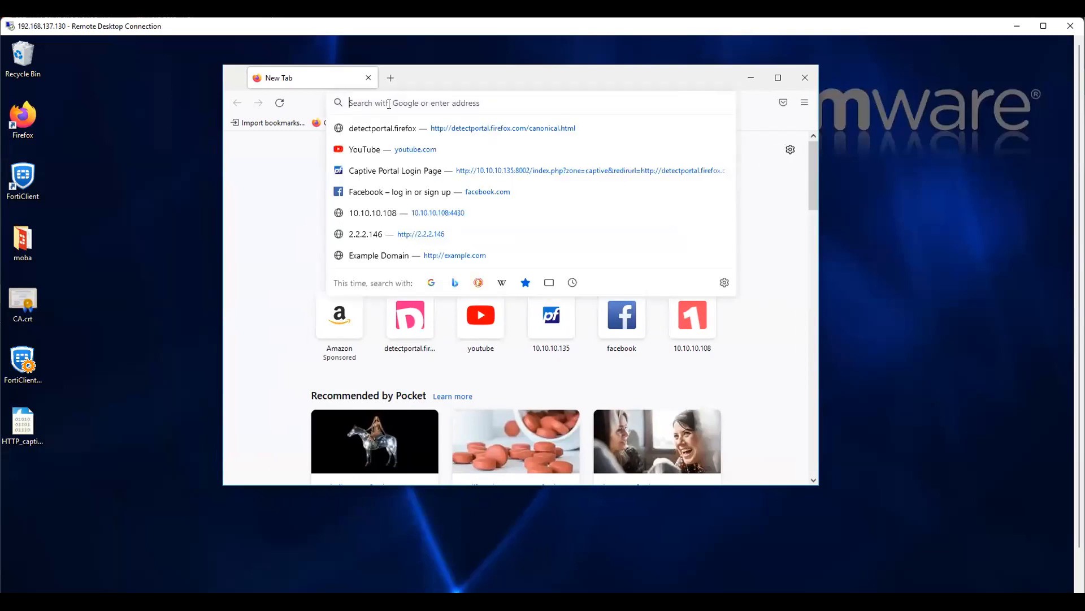
key(ctrl+v)
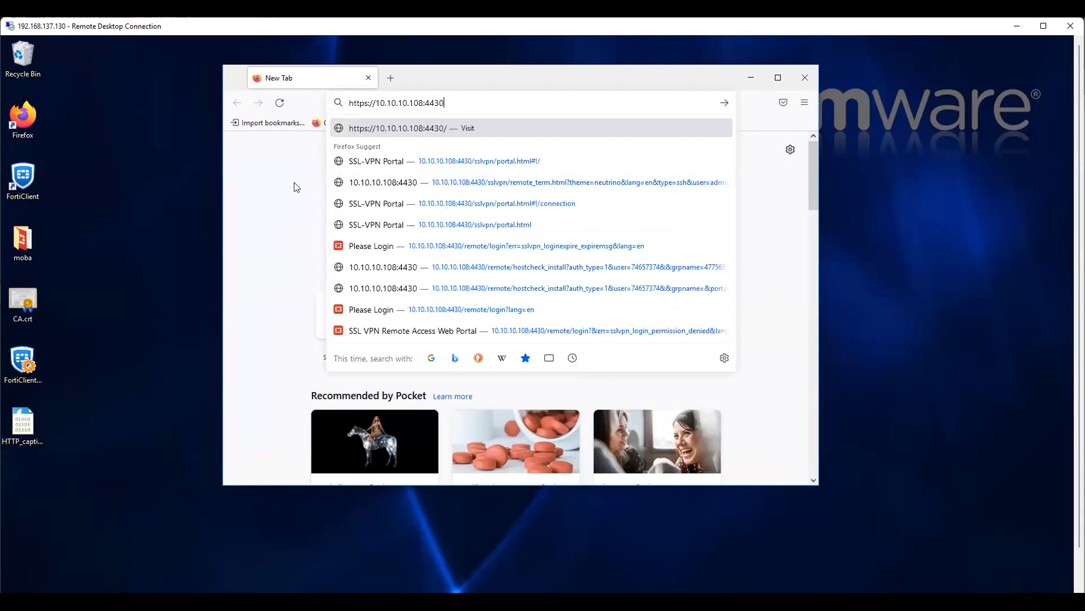
click(777, 77)
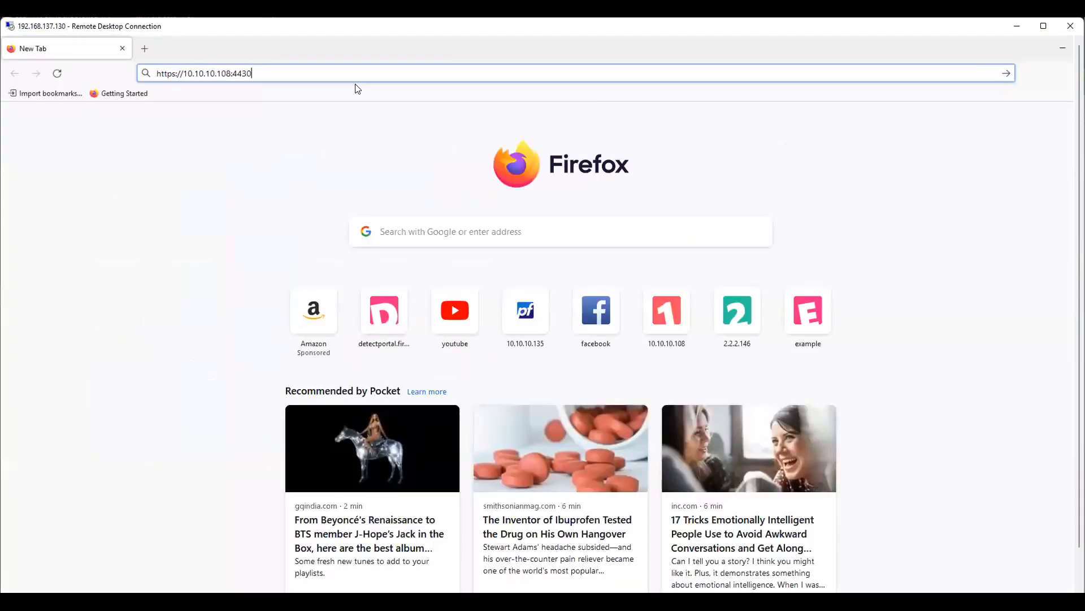
key(Return)
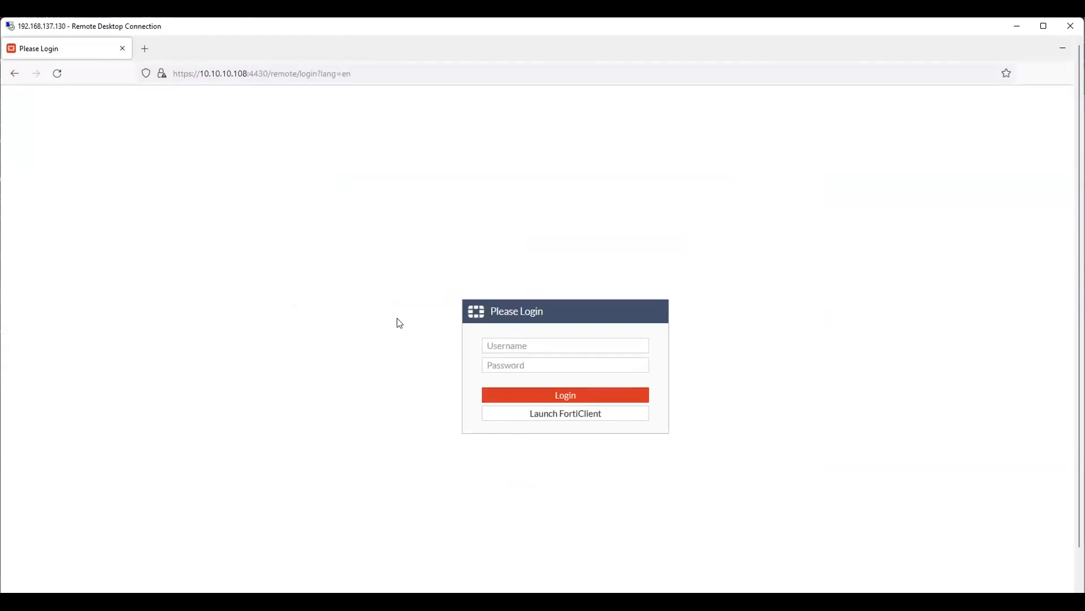
Step: Log in with the VPN user's username and password, declining to save them
click(516, 345)
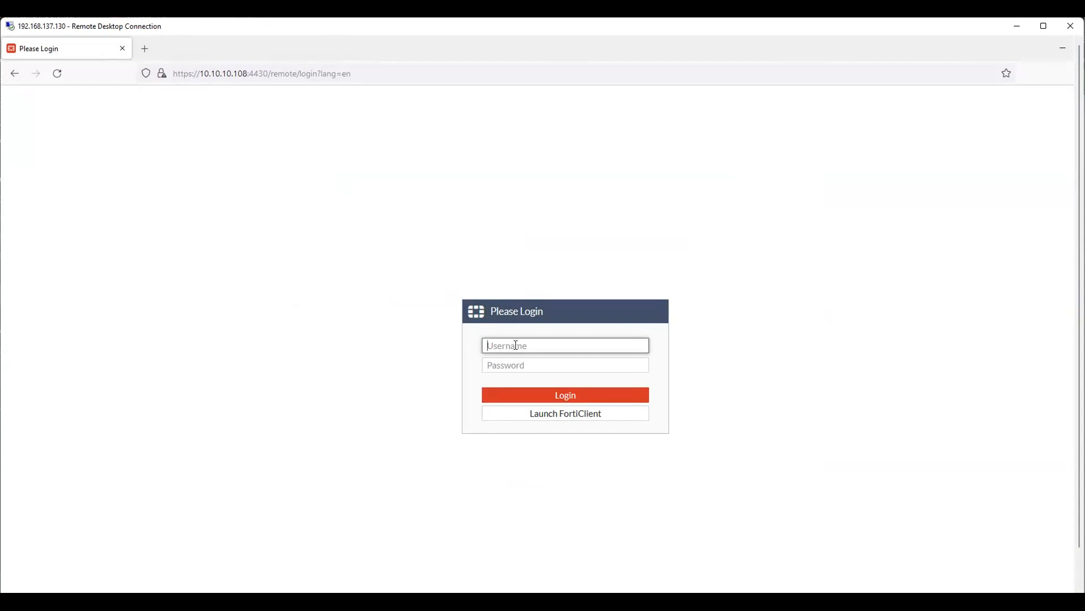
text(test)
click(520, 365)
text(********)
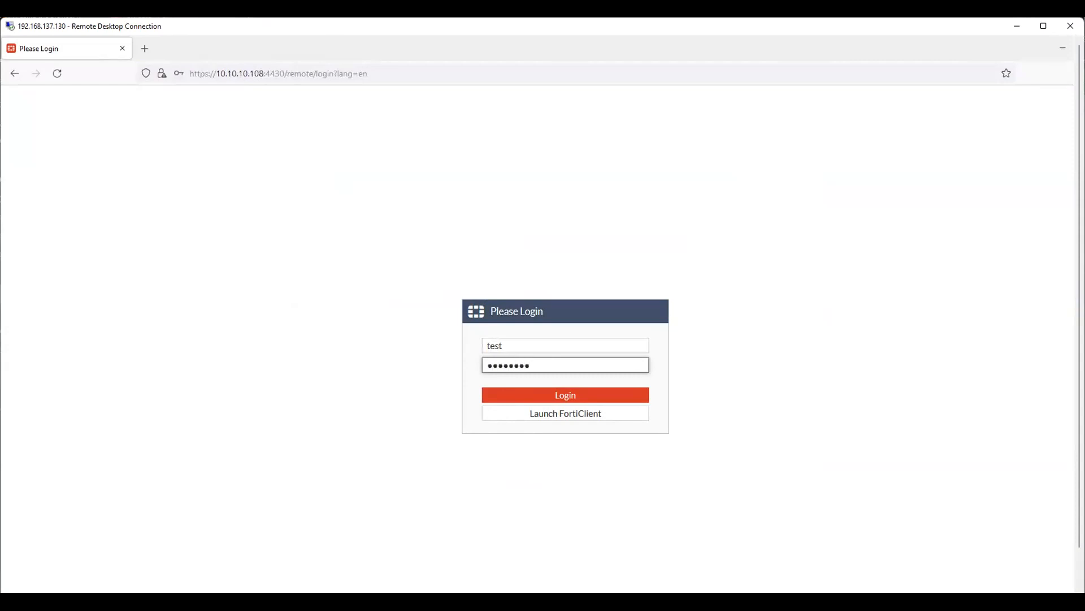
click(548, 401)
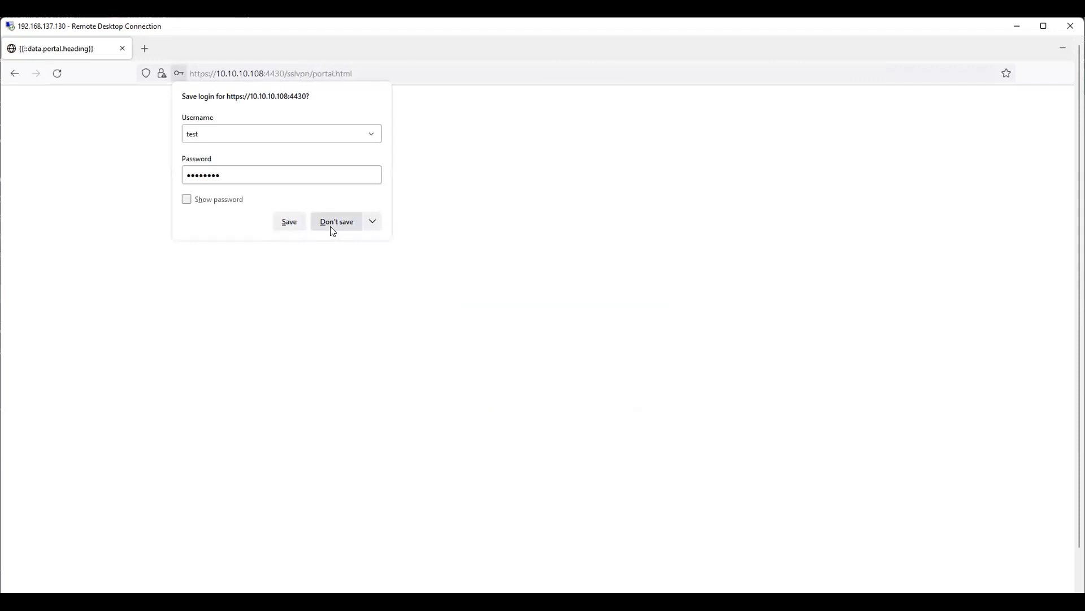
click(333, 229)
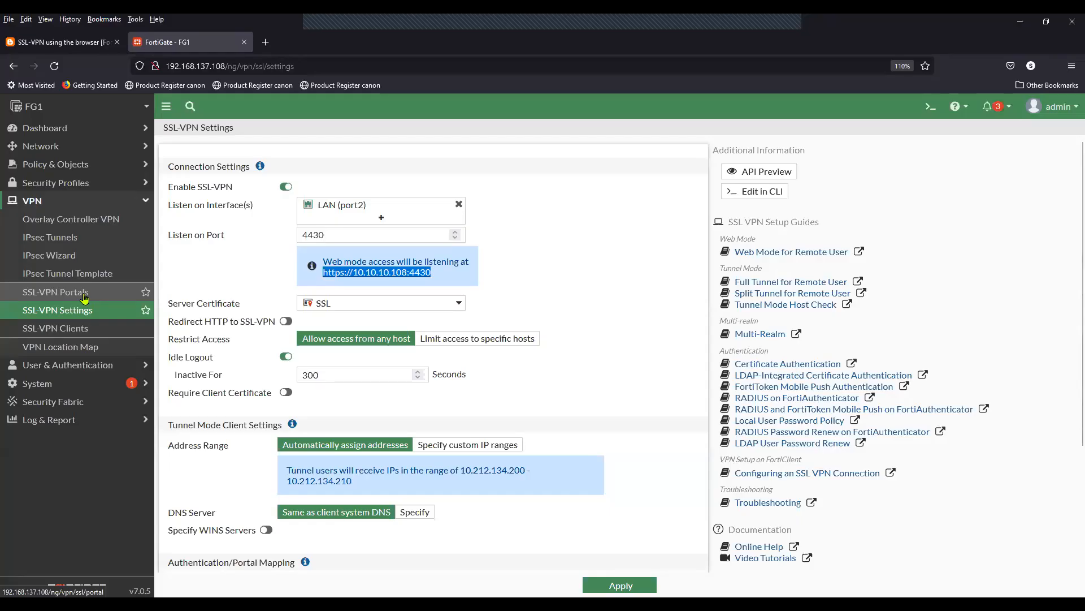
Step: Edit the full-access SSL-VPN portal and select its predefined SSH bookmark to 14.140.40.108
click(85, 294)
click(217, 182)
click(255, 131)
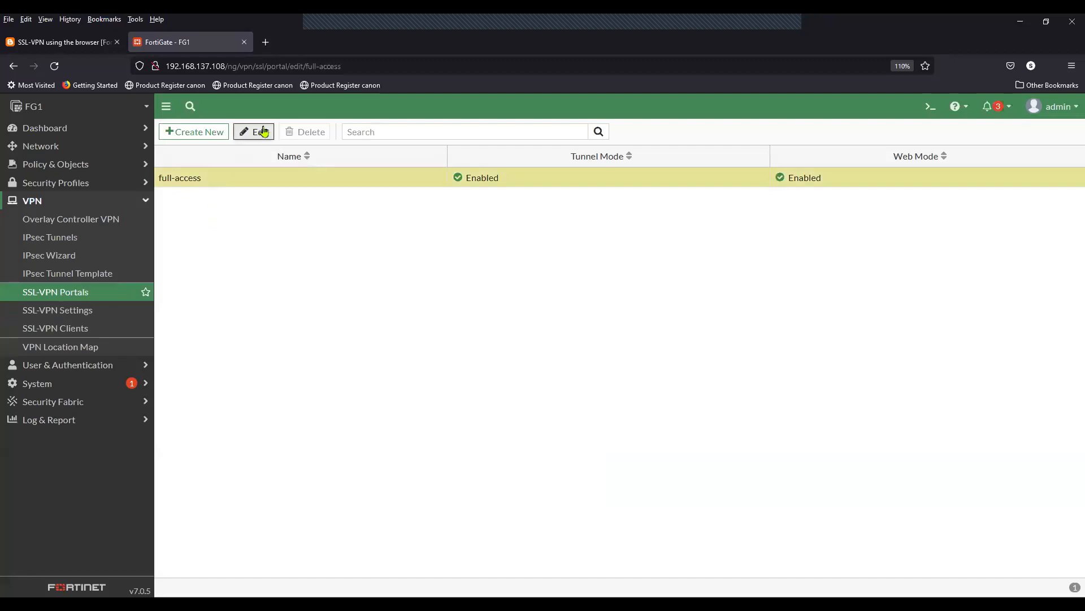
scroll(335, 300, down, 5)
scroll(337, 304, down, 3)
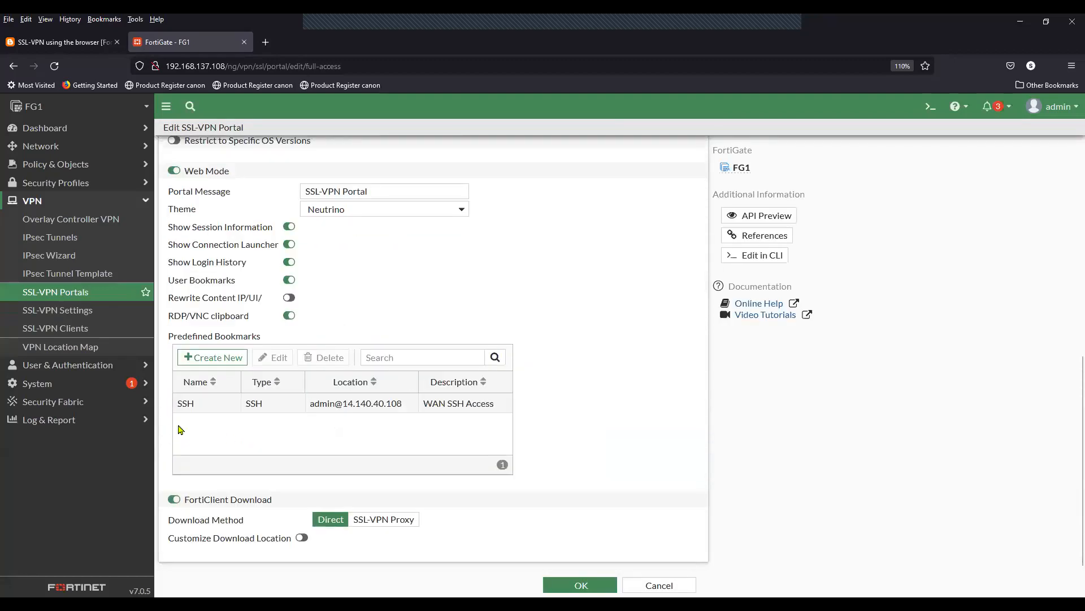
click(209, 408)
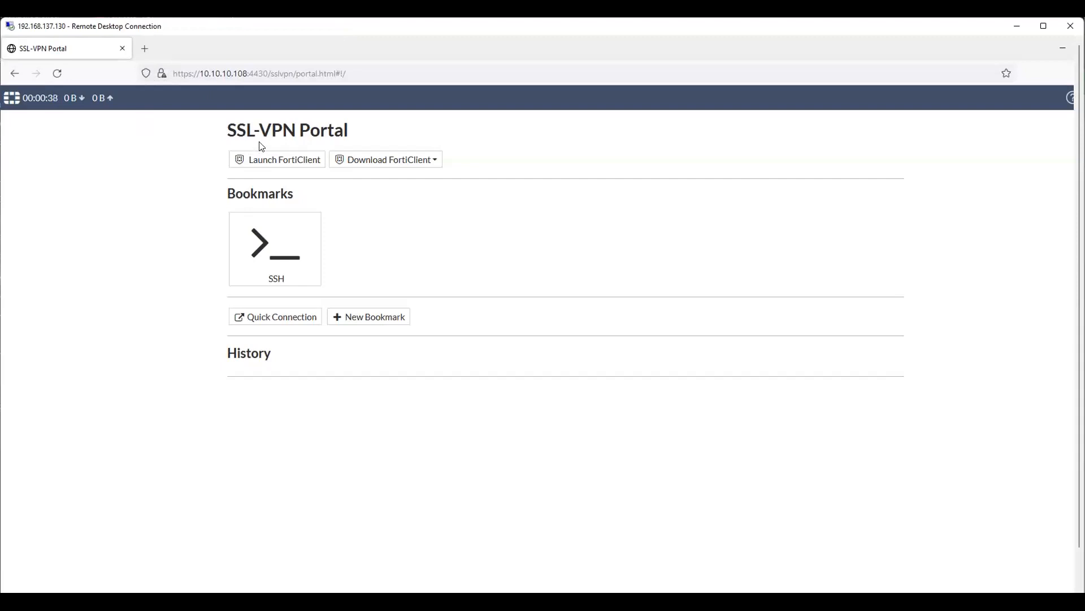
Step: Launch the SSH bookmark from the SSL-VPN Portal, opening a remote terminal tab to 14.140.40.108
drag(227, 131, 345, 129)
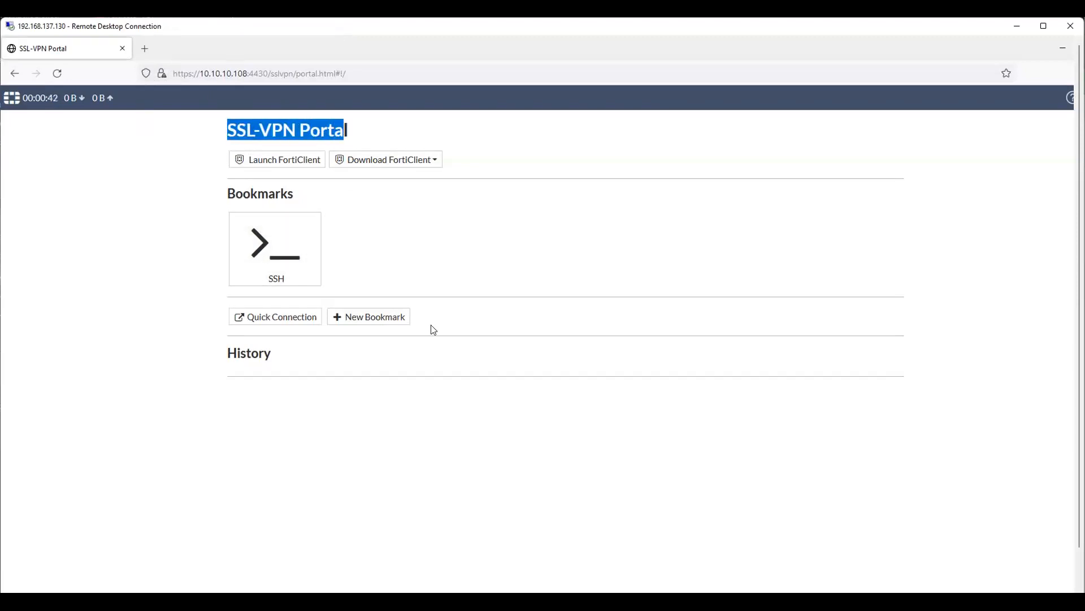
click(285, 265)
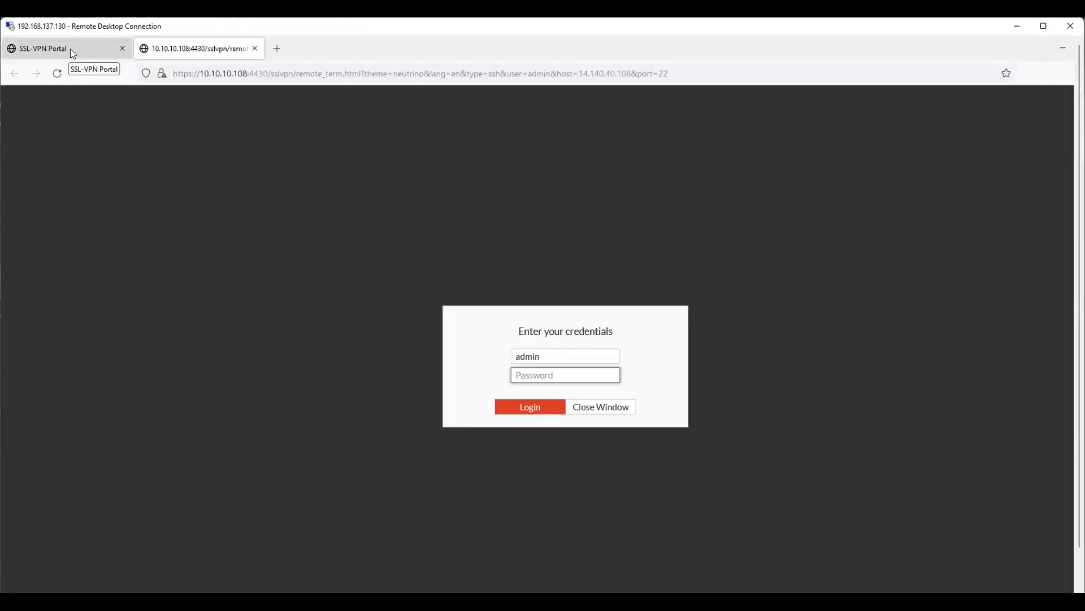
click(70, 48)
Step: In the SSH login tab, enter the account password in the credentials prompt
click(188, 49)
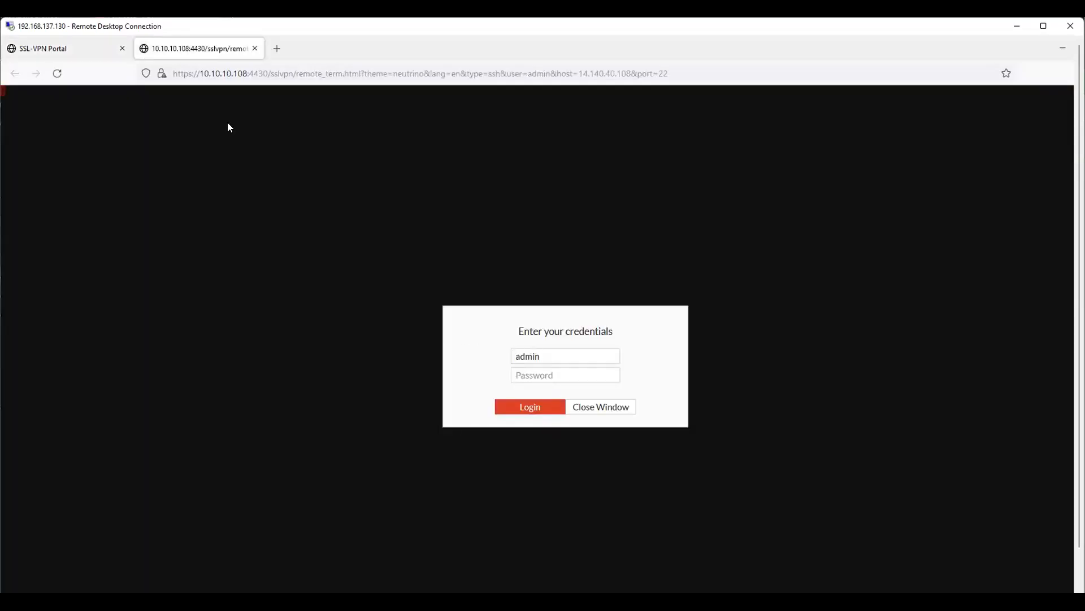
click(541, 378)
text(***********)
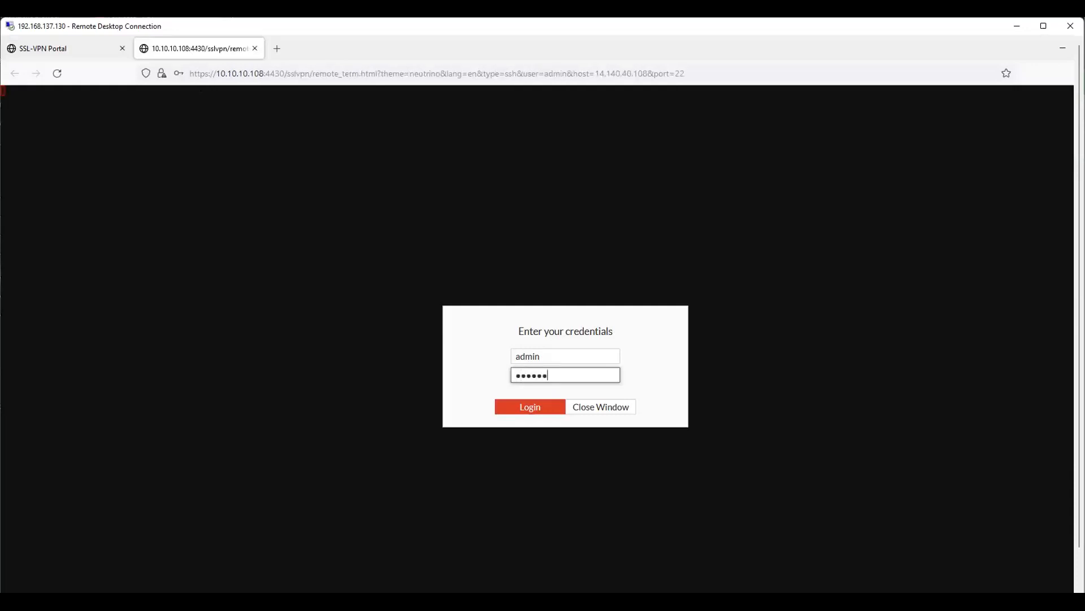
text(**)
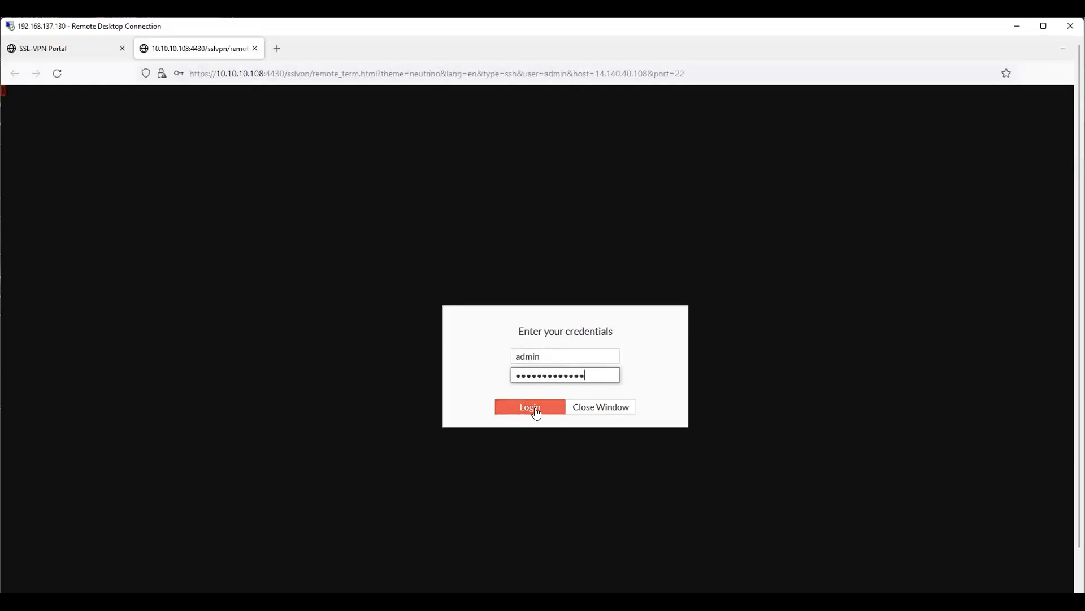
Step: Log in to the SSH session on 14.140.40.108, confirm the FG1 # prompt responds, and return to the portal
click(536, 407)
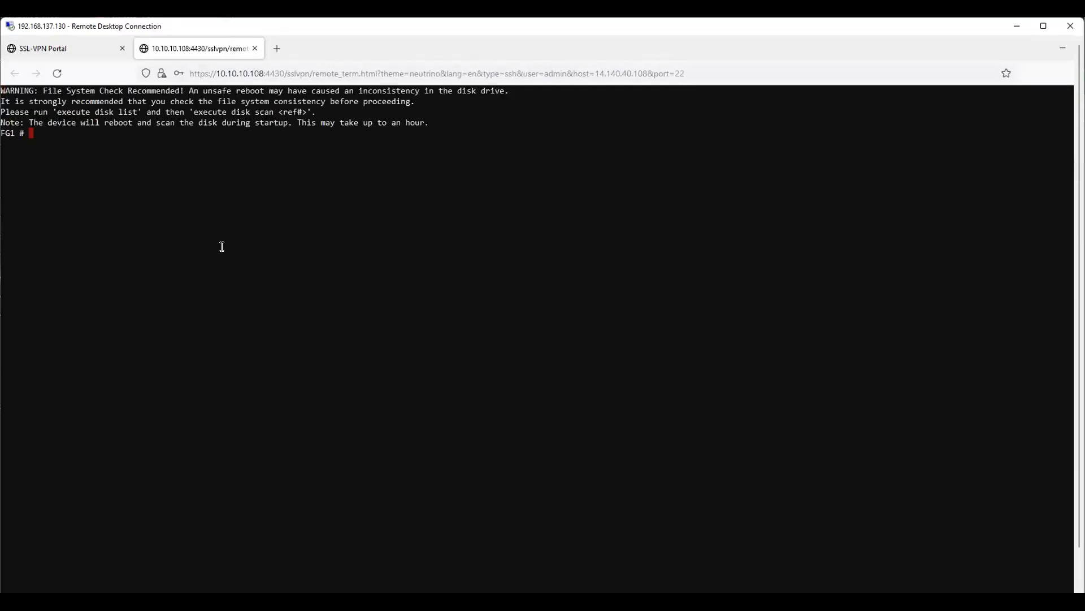
key(Return)
key(Return)
key(Return)
key(Return)
click(56, 49)
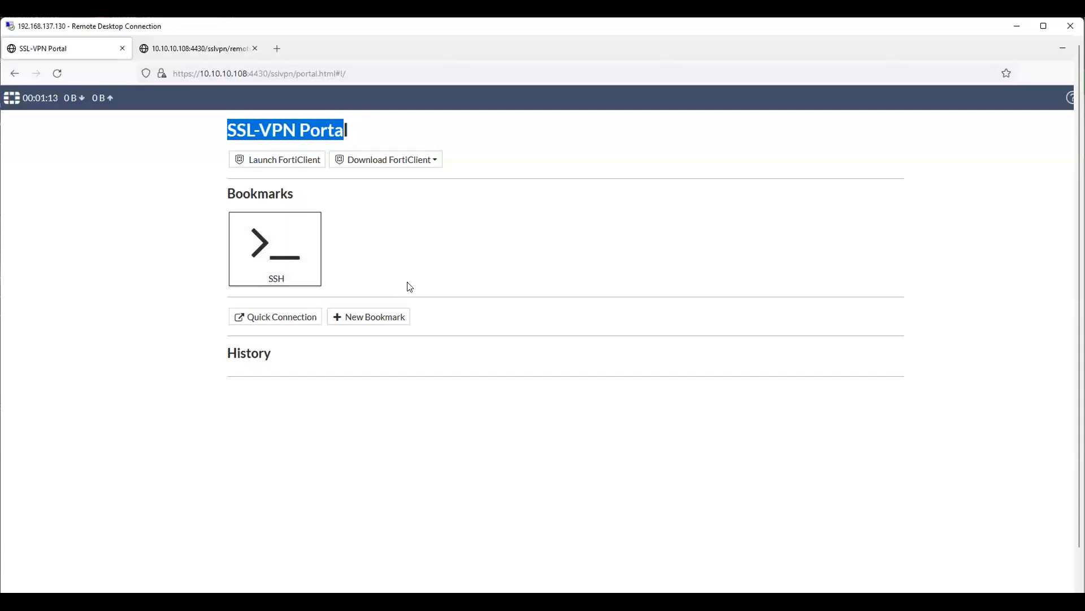
click(194, 48)
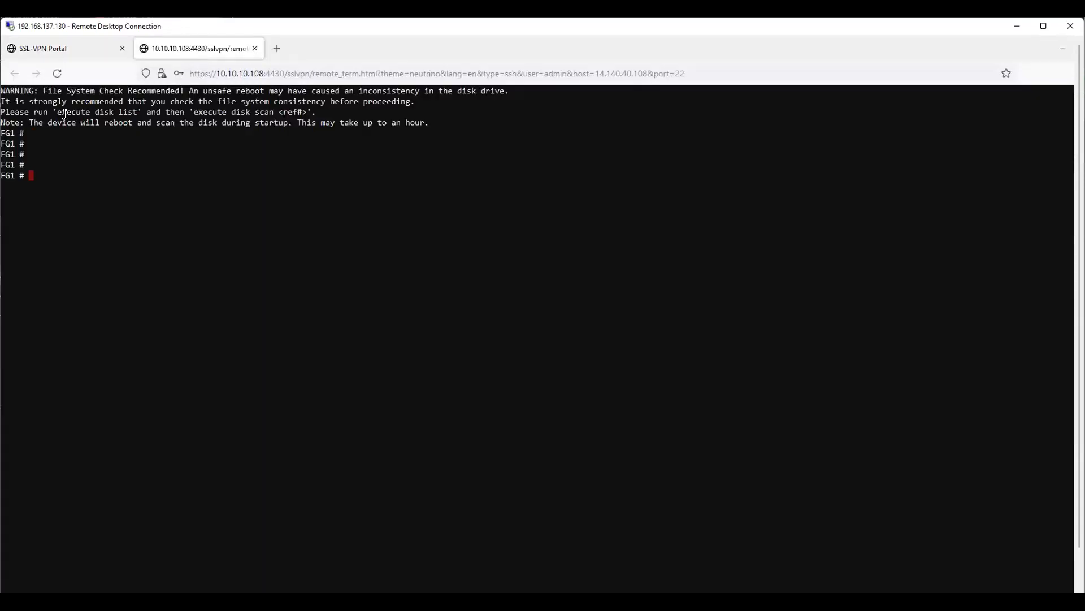
click(71, 49)
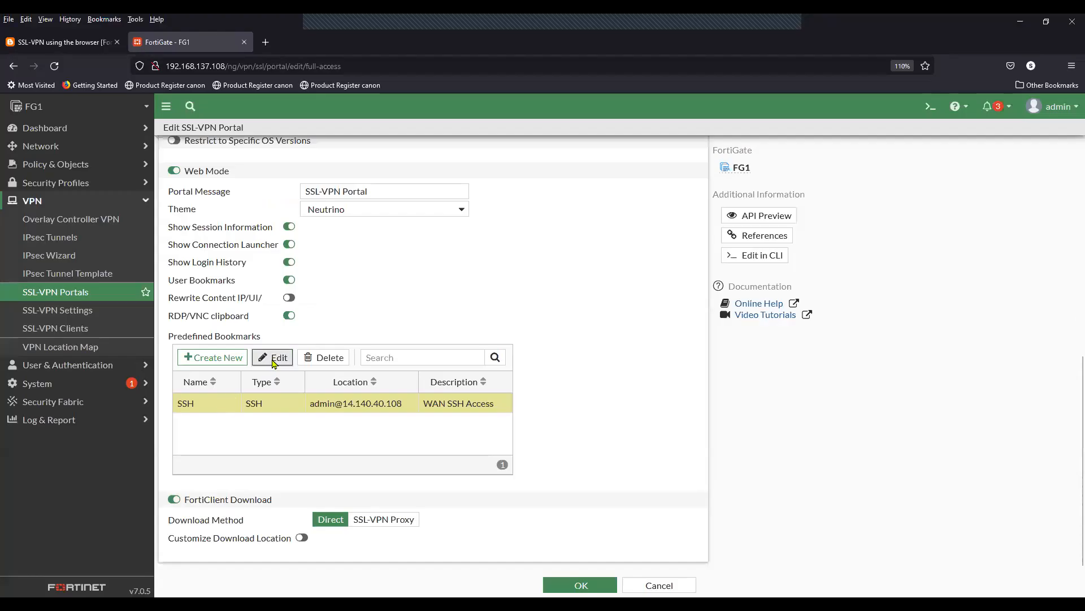
Step: Check the SSH bookmark's host address 14.140.40.108 against the blog's network diagram
click(274, 357)
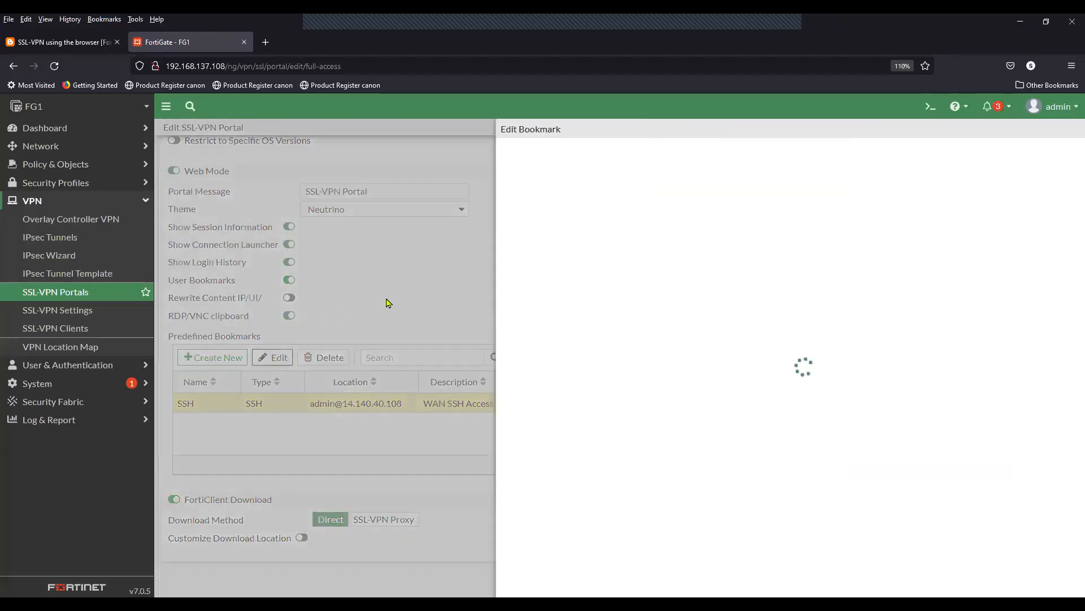
drag(639, 198, 585, 201)
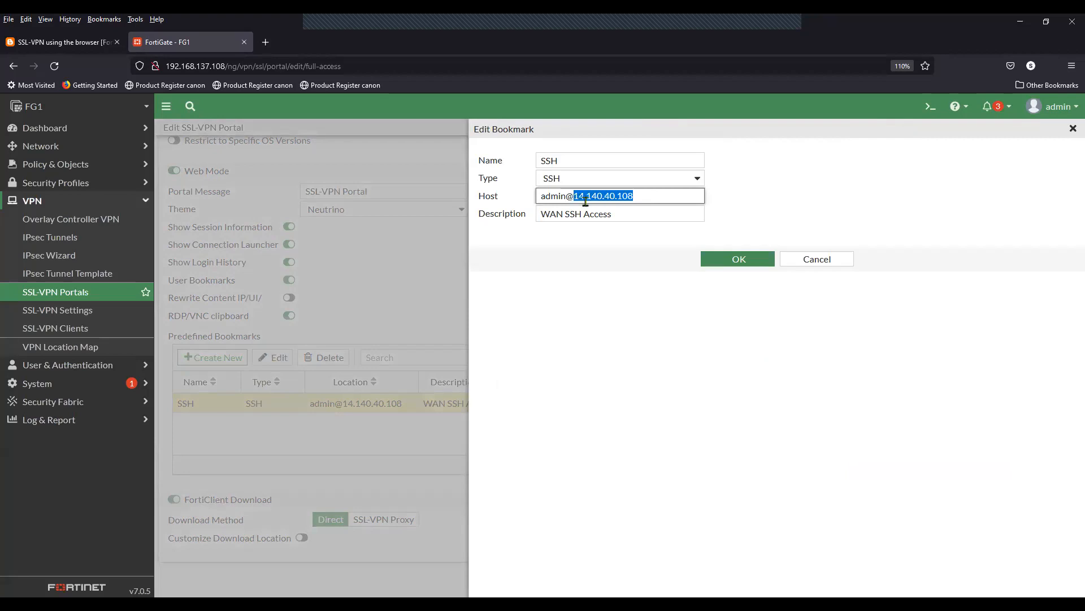
click(99, 47)
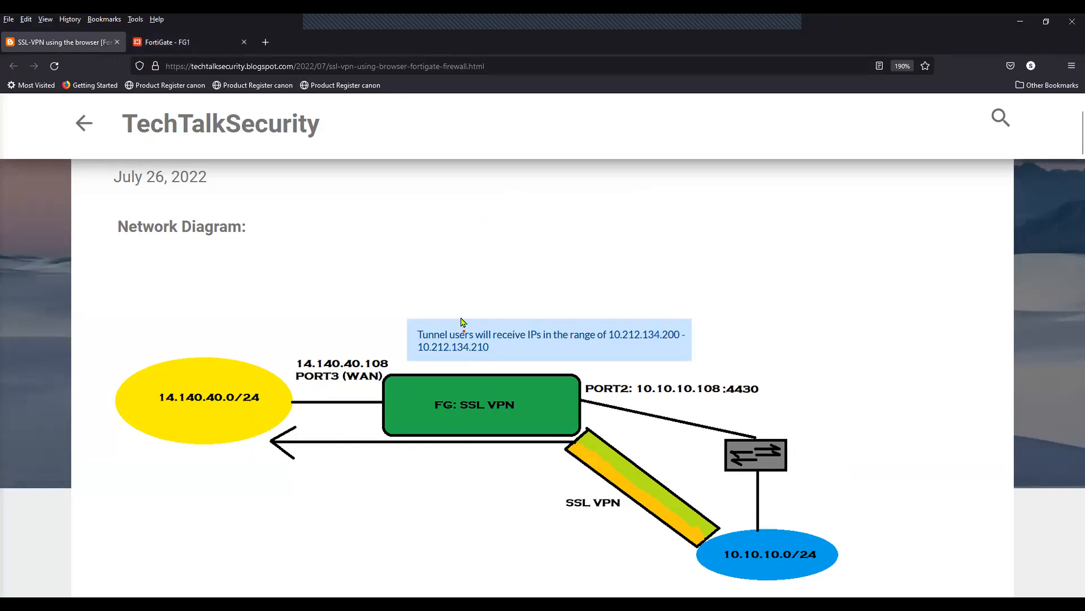
key(alt+Tab)
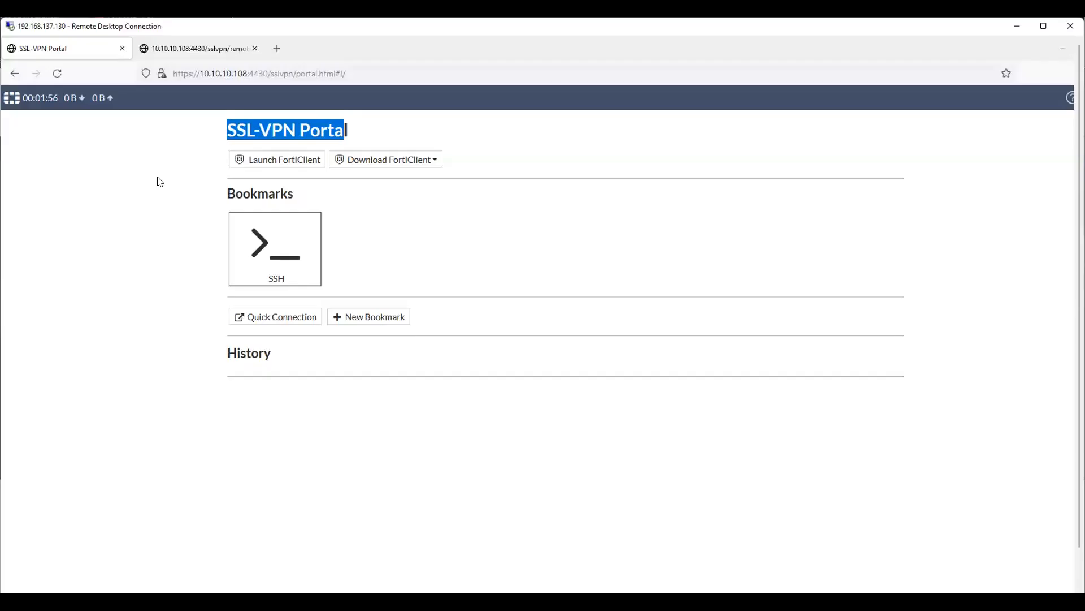
Step: Confirm the SSH terminal still returns new prompts, then open a new blank Firefox tab
drag(349, 73, 169, 82)
click(80, 201)
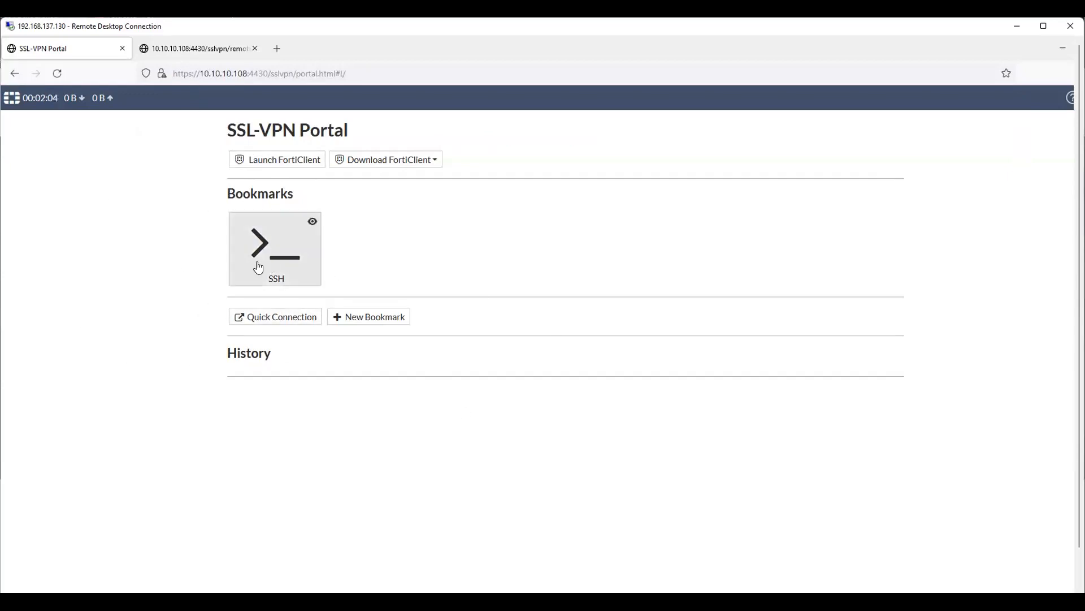
click(196, 48)
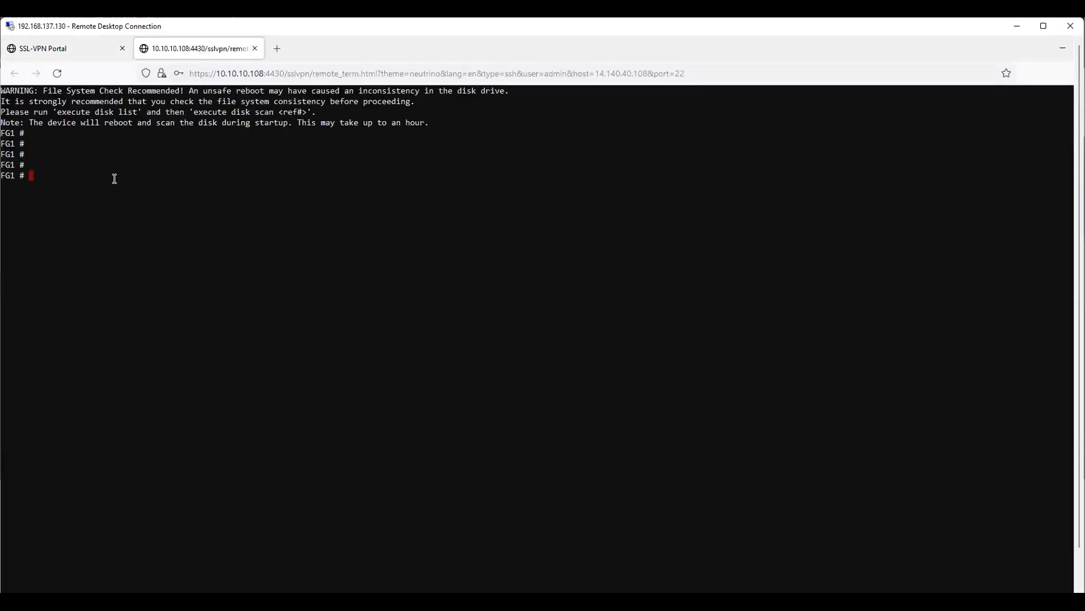
key(Return)
key(Return)
key(Return)
key(Return)
click(73, 50)
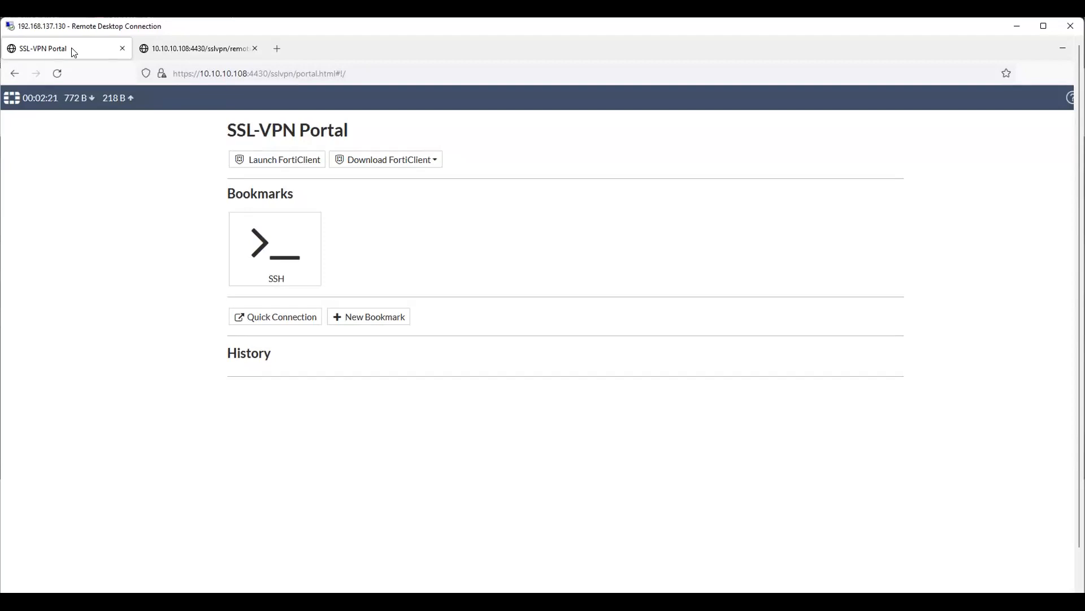
click(195, 52)
click(77, 49)
click(210, 50)
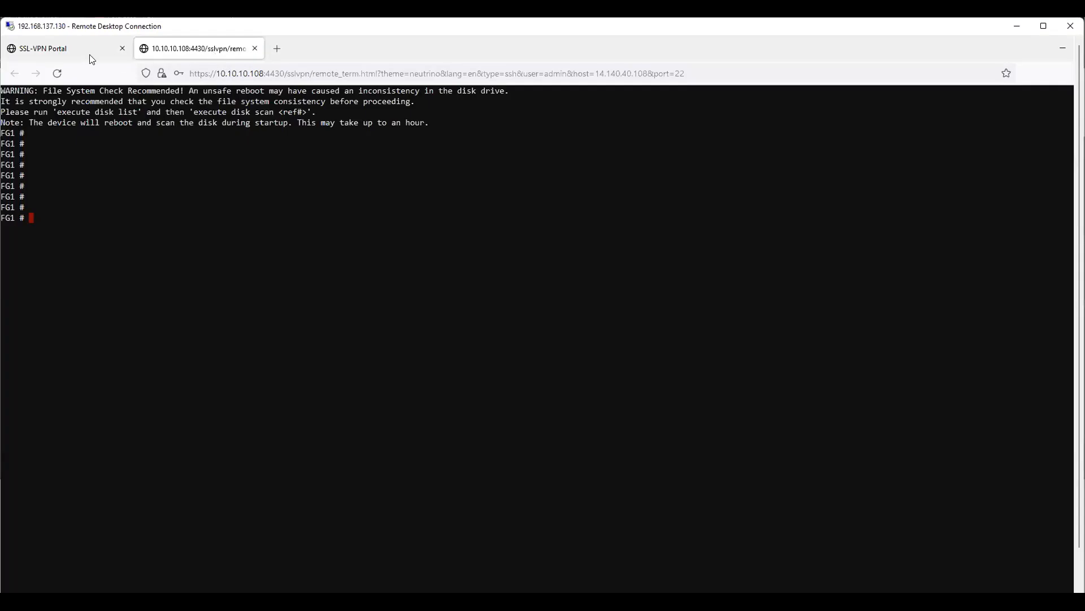
click(79, 50)
click(212, 52)
click(281, 51)
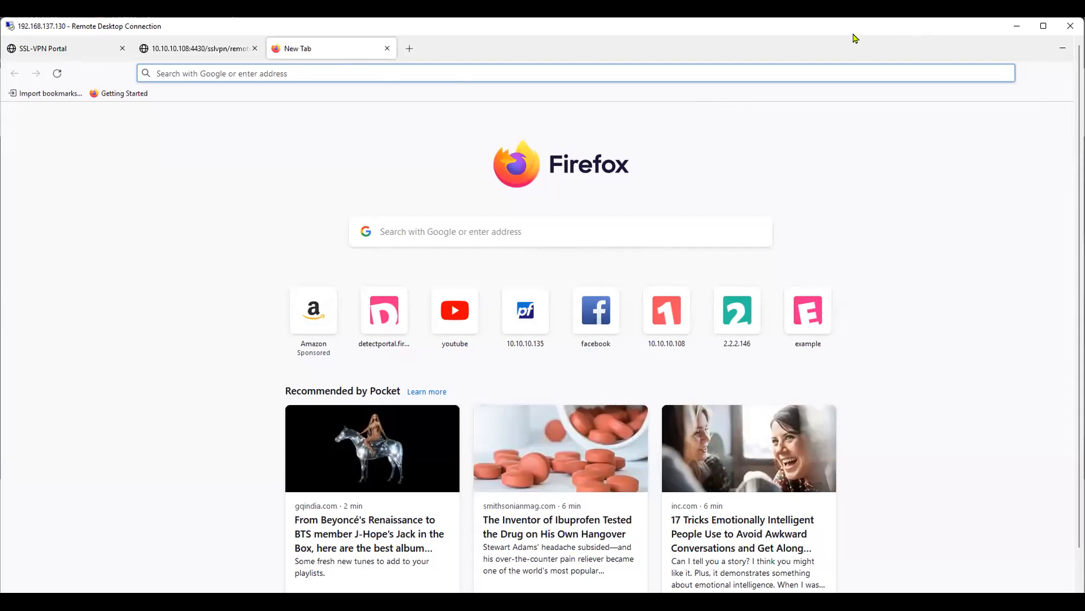
Step: Maximize the remote session and open about:config in Firefox, accepting the risk warning
click(1044, 29)
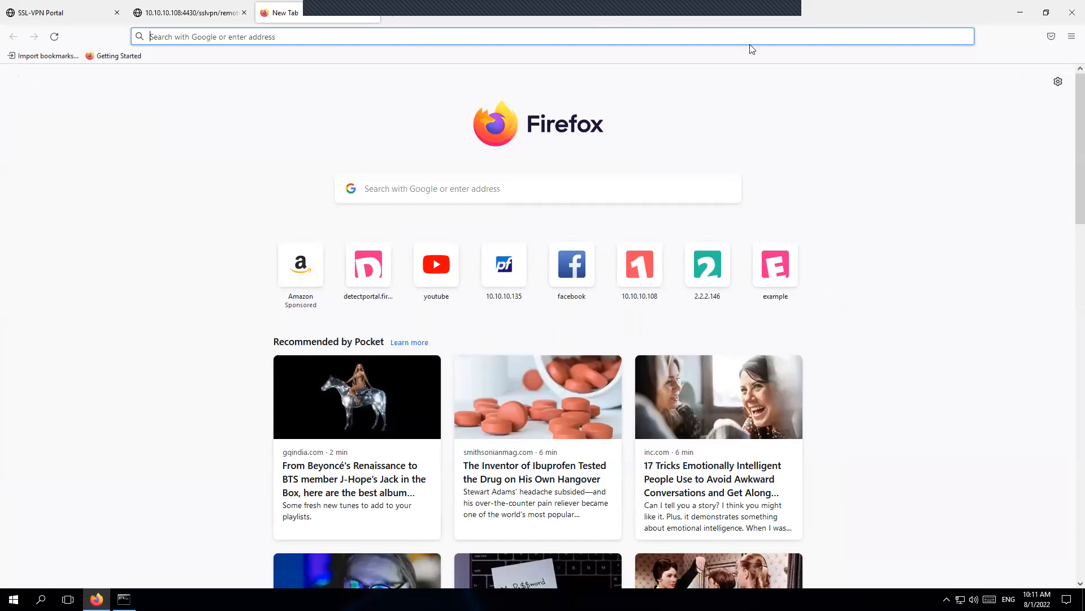
click(292, 35)
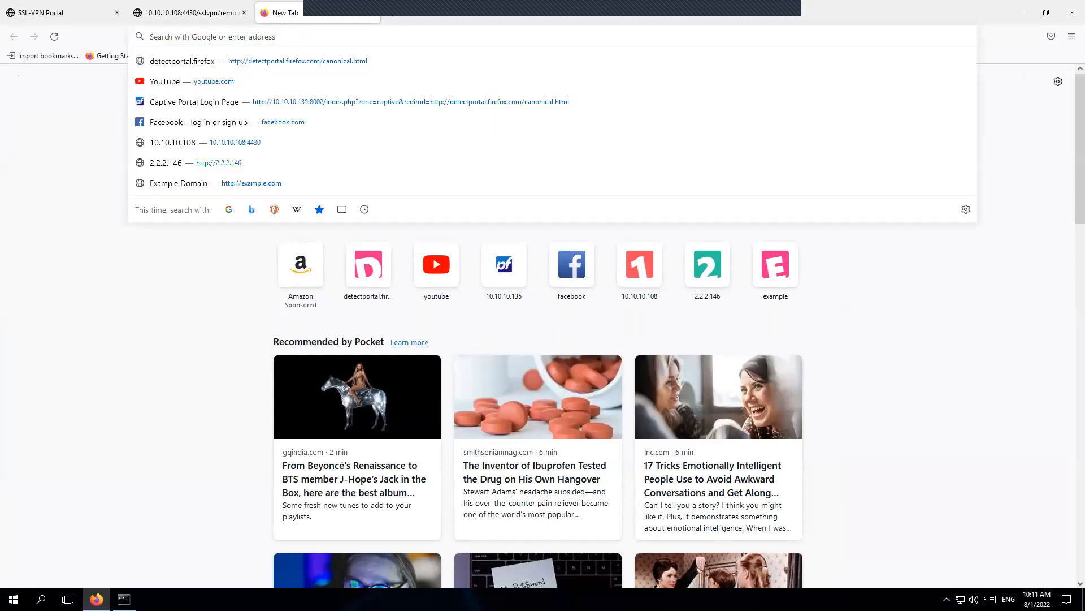
text(about:config)
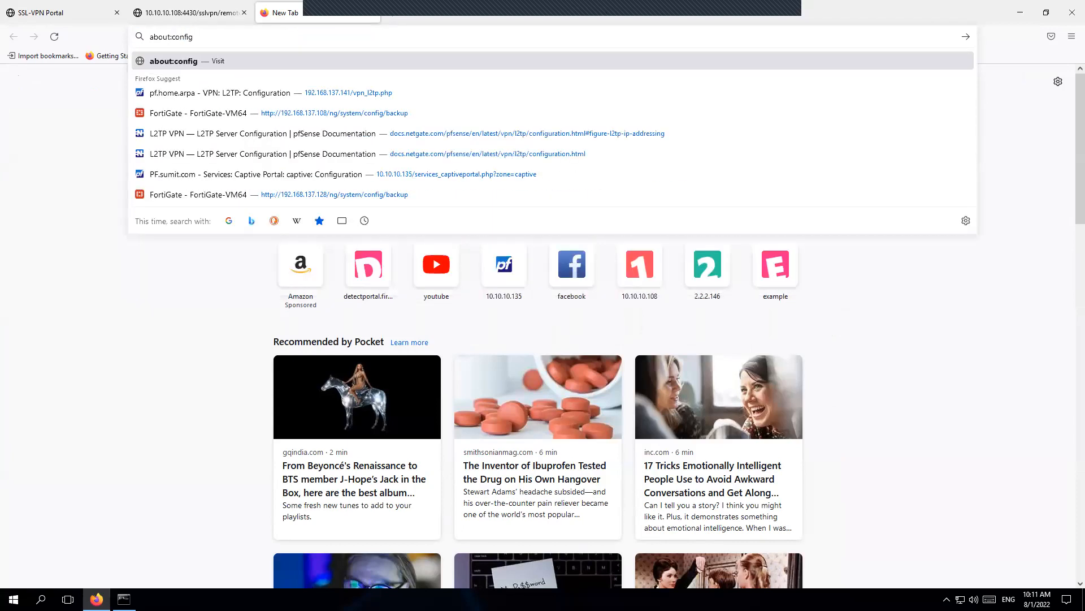
key(Return)
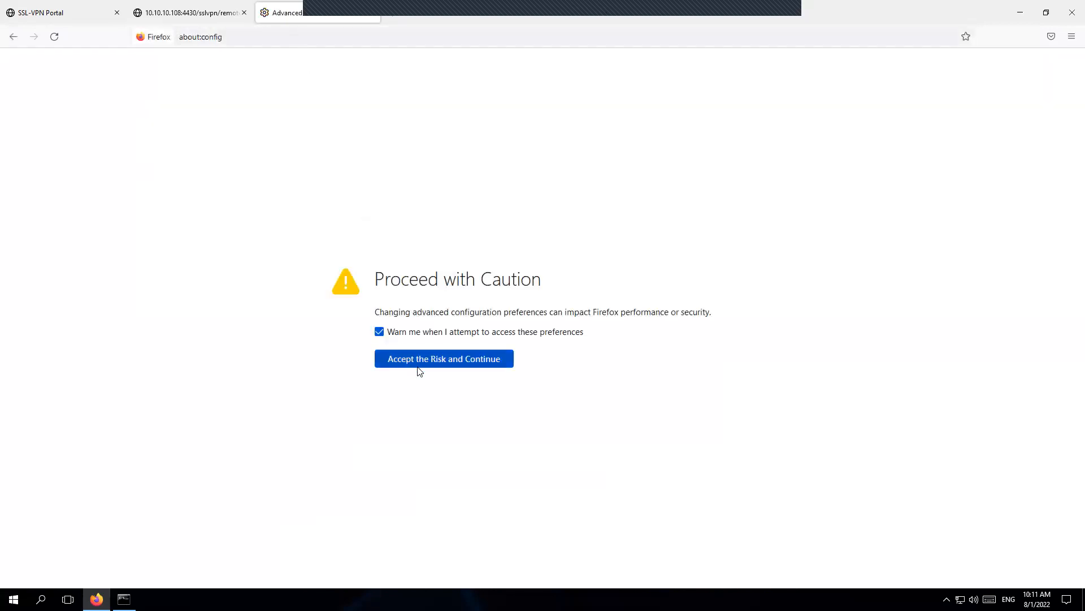
click(226, 37)
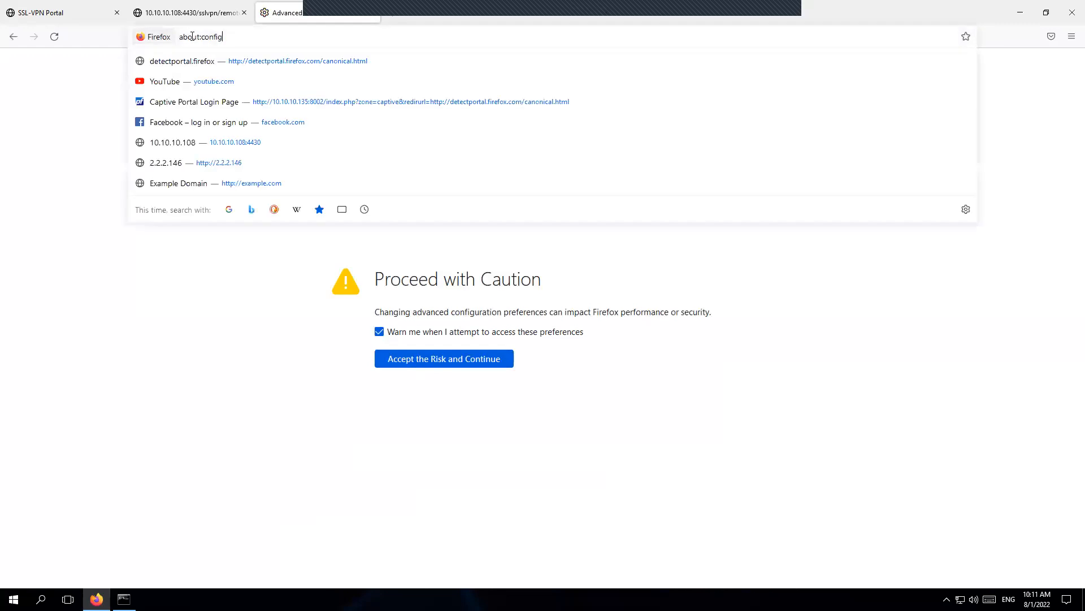
click(207, 260)
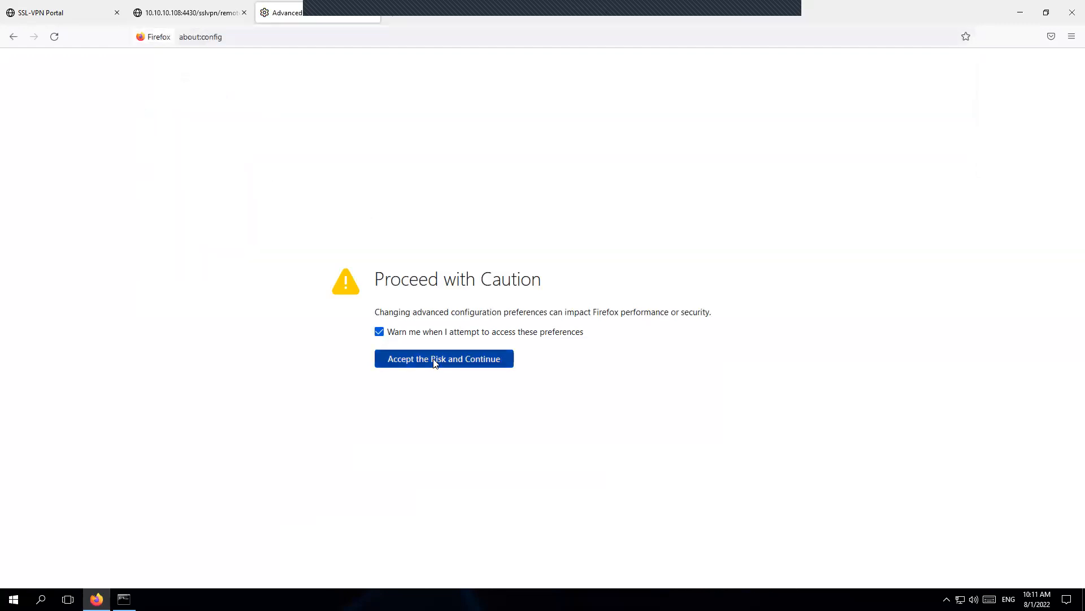
click(436, 361)
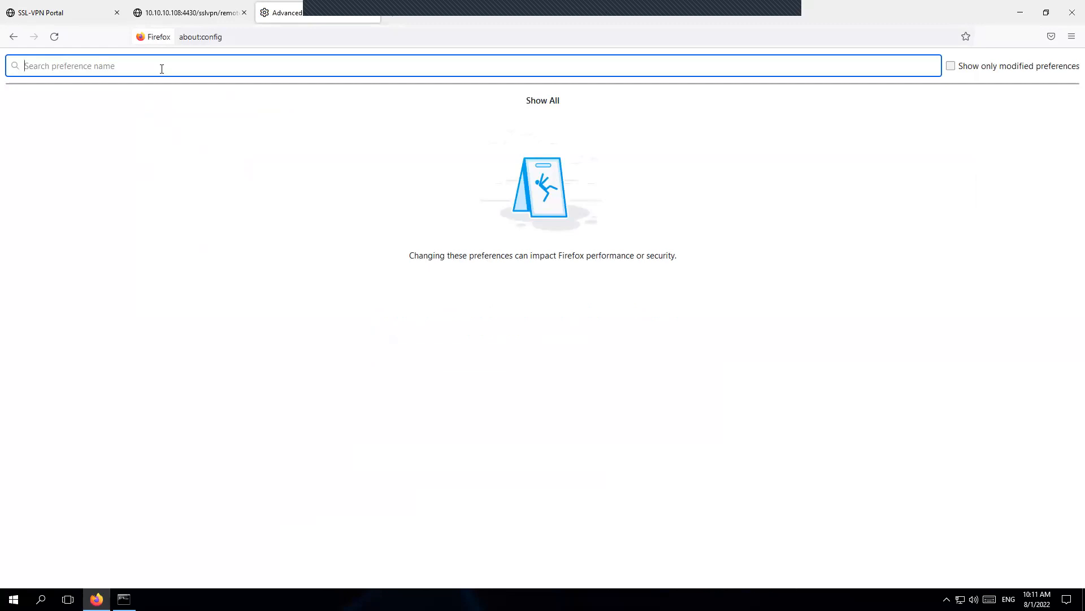
Step: Search tls.ver and set security.tls.version.enable-deprecated to false
text(tls.ver)
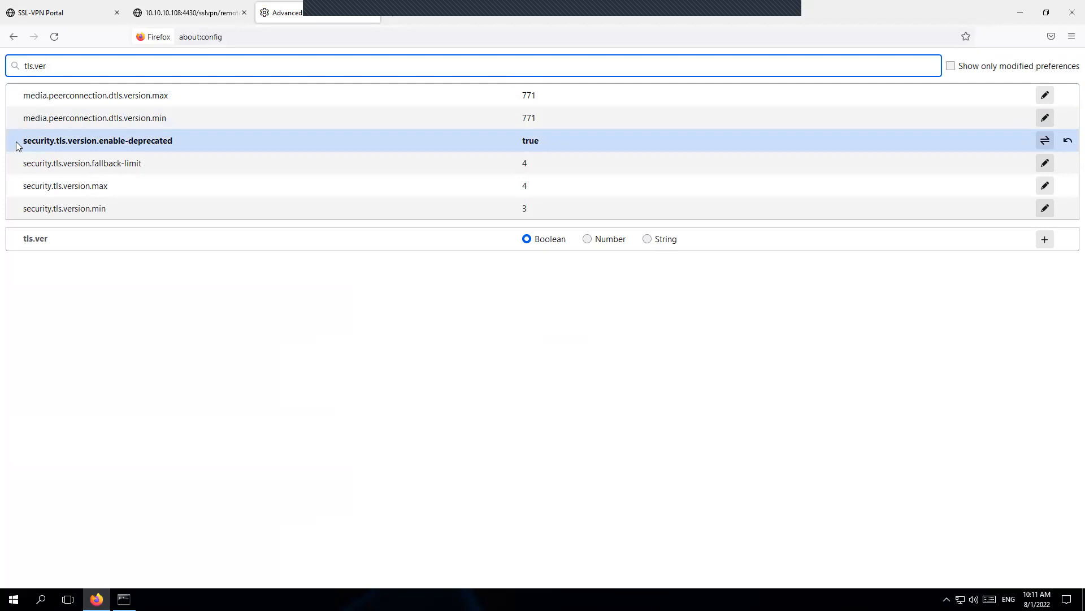
drag(23, 141, 177, 144)
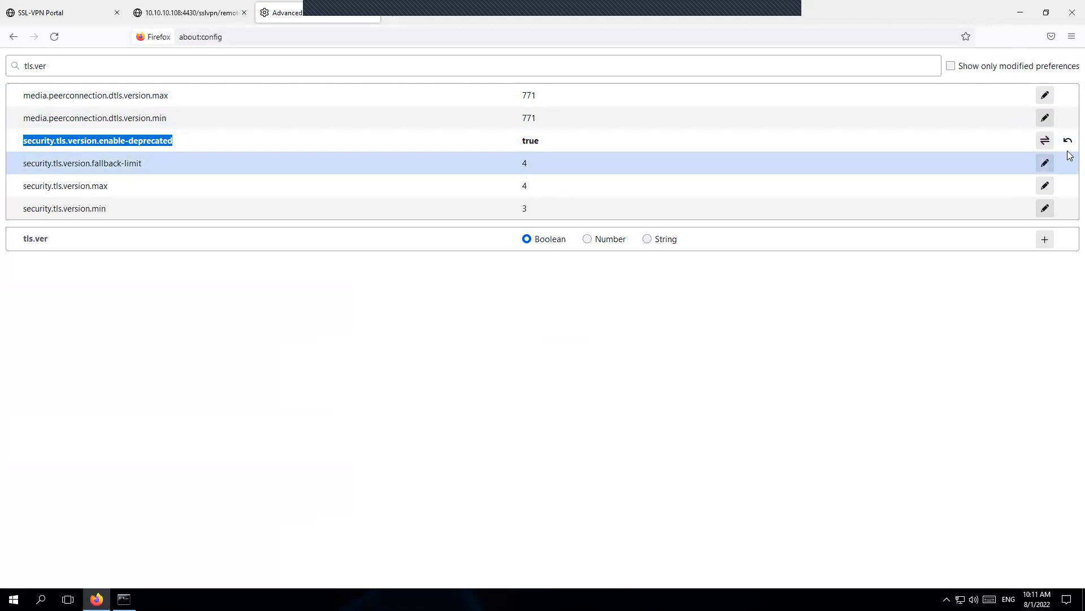
click(1049, 143)
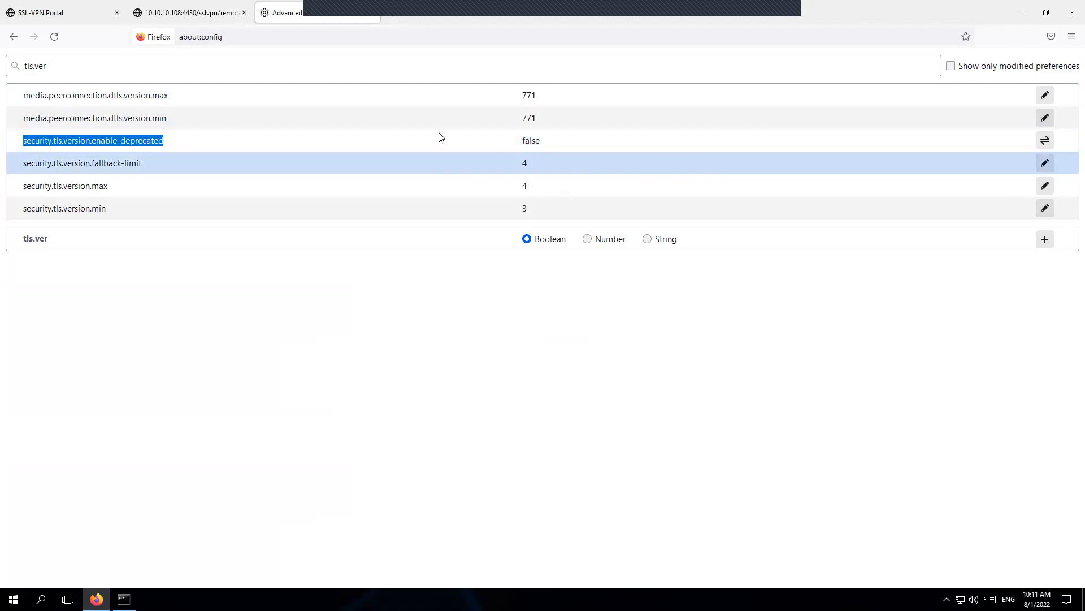
click(78, 16)
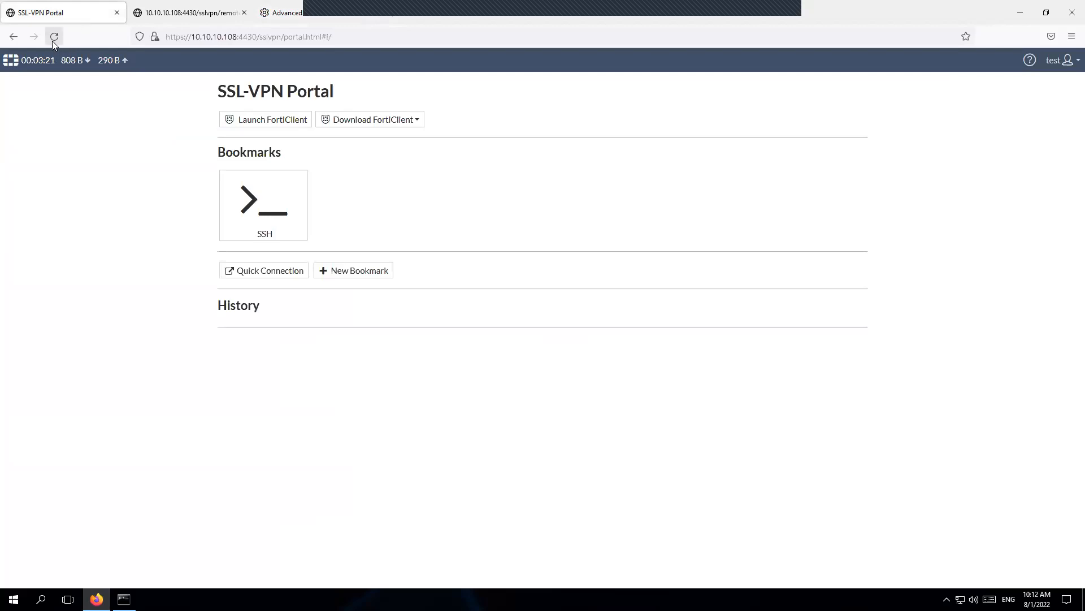
Step: Reload the portal and confirm it fails with SSL_ERROR_PROTOCOL_VERSION_ALERT
click(55, 39)
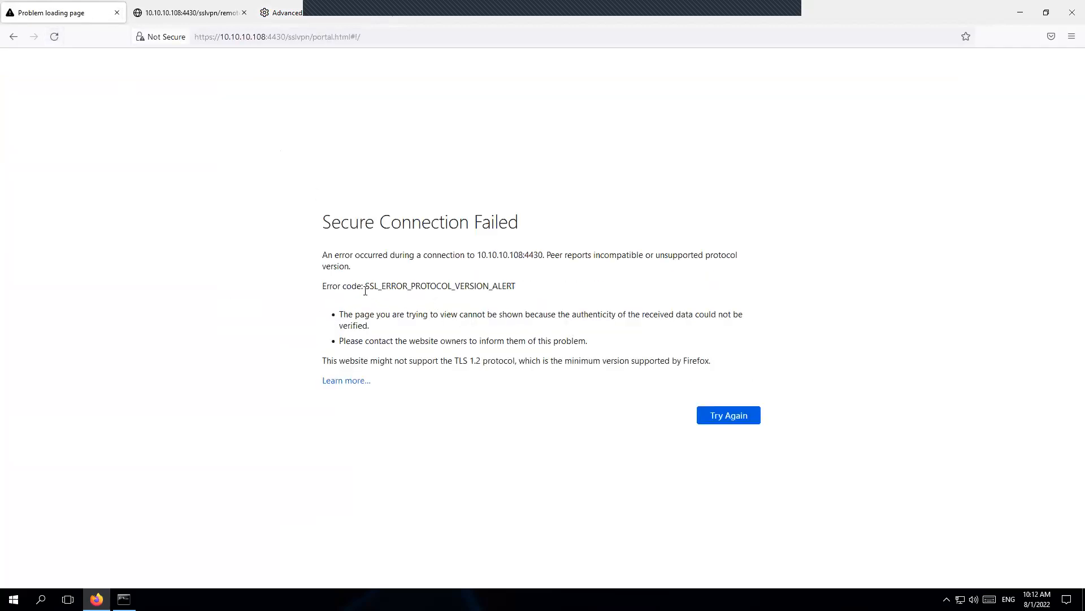
drag(366, 285, 519, 290)
click(462, 305)
drag(366, 286, 515, 287)
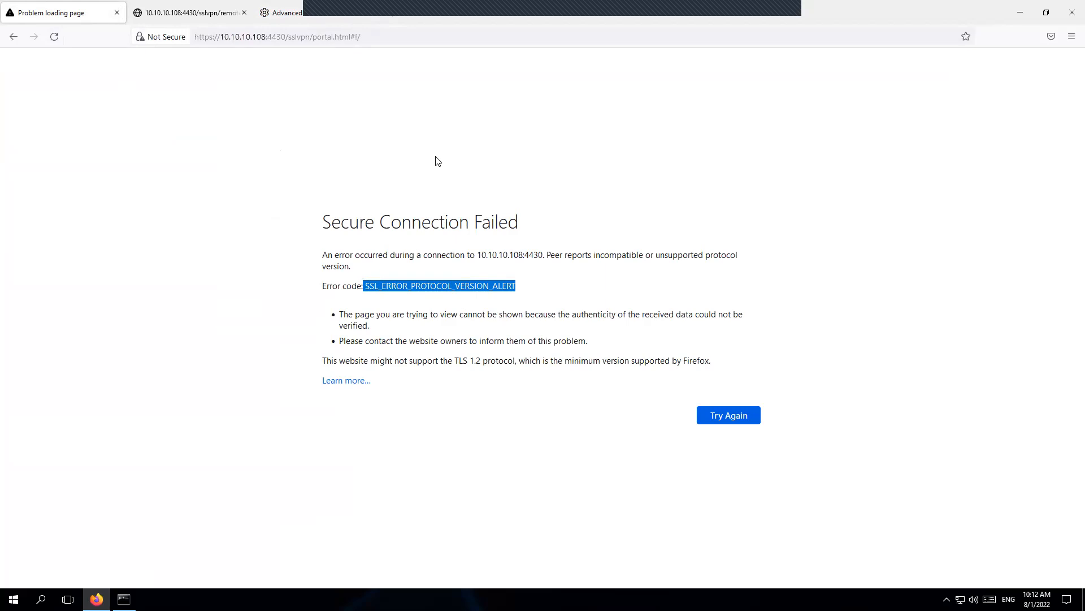
click(308, 16)
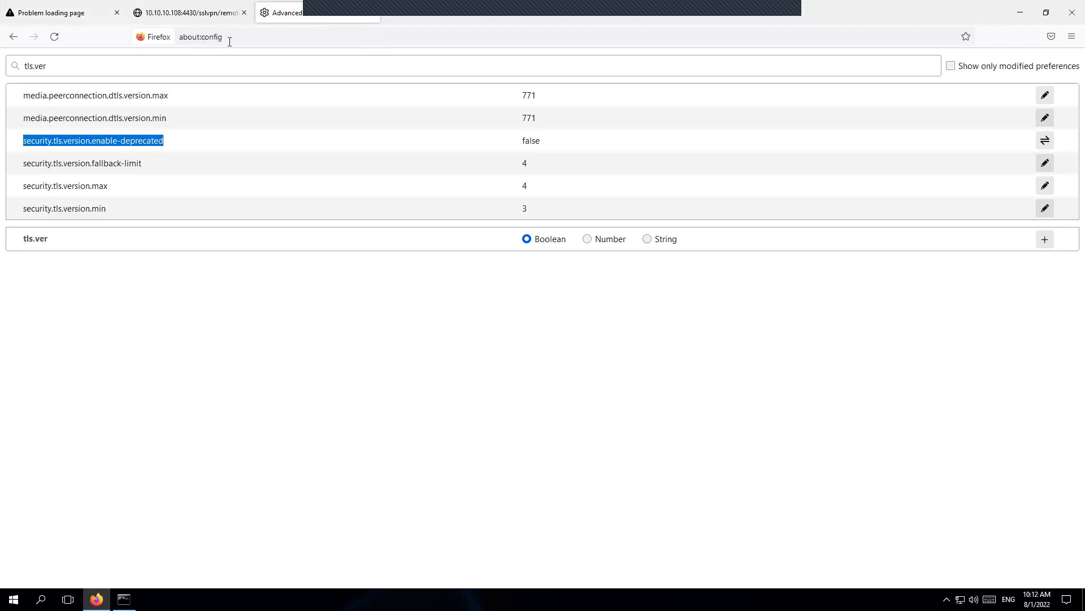
Step: Open about:config in a new tab and accept the risk warning
click(388, 16)
click(282, 36)
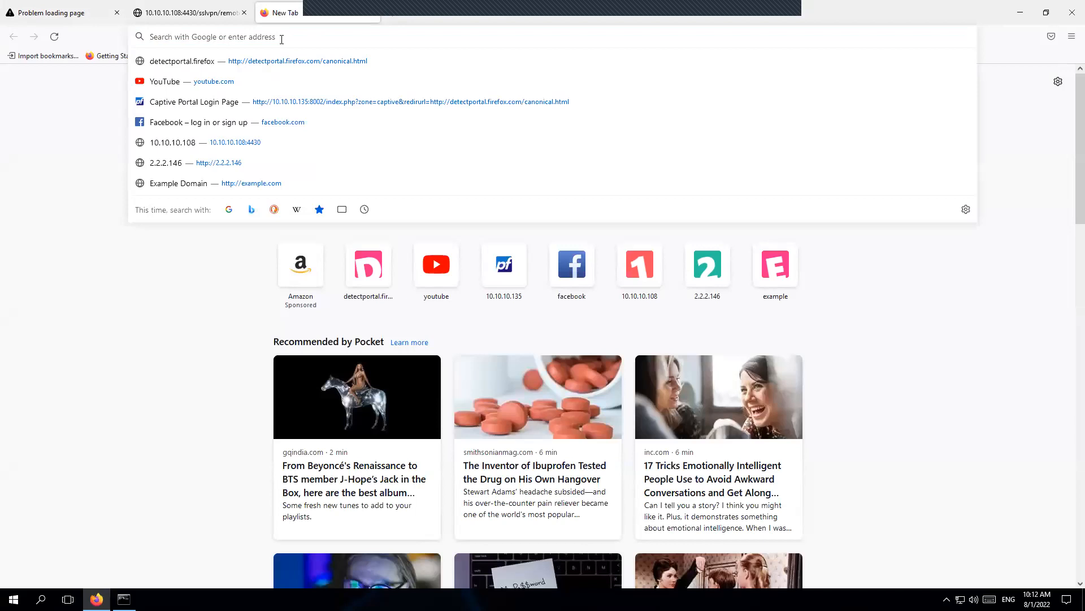
text(about)
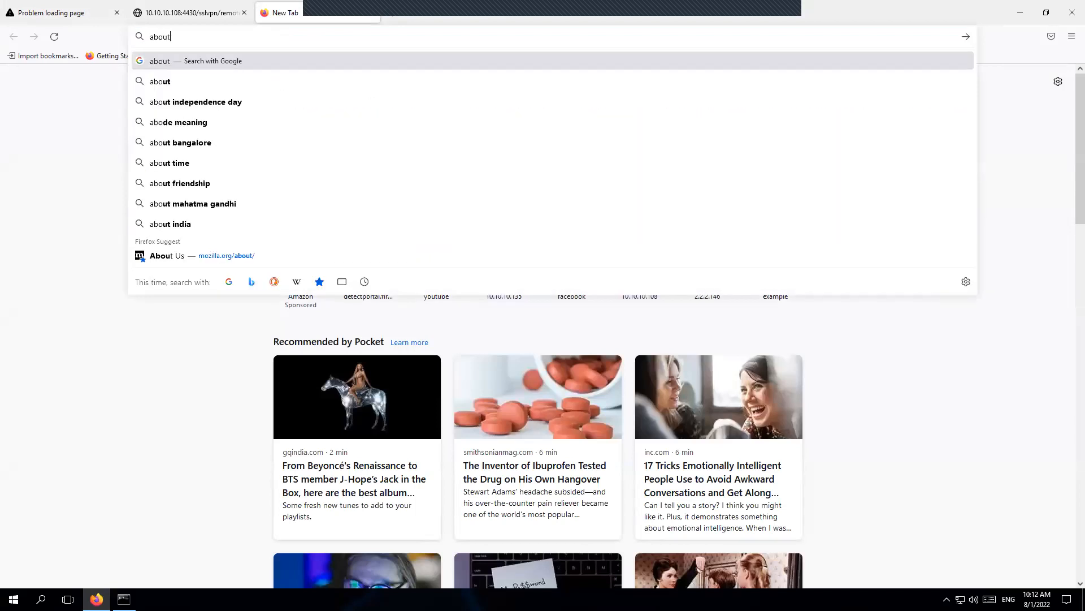
text(:config)
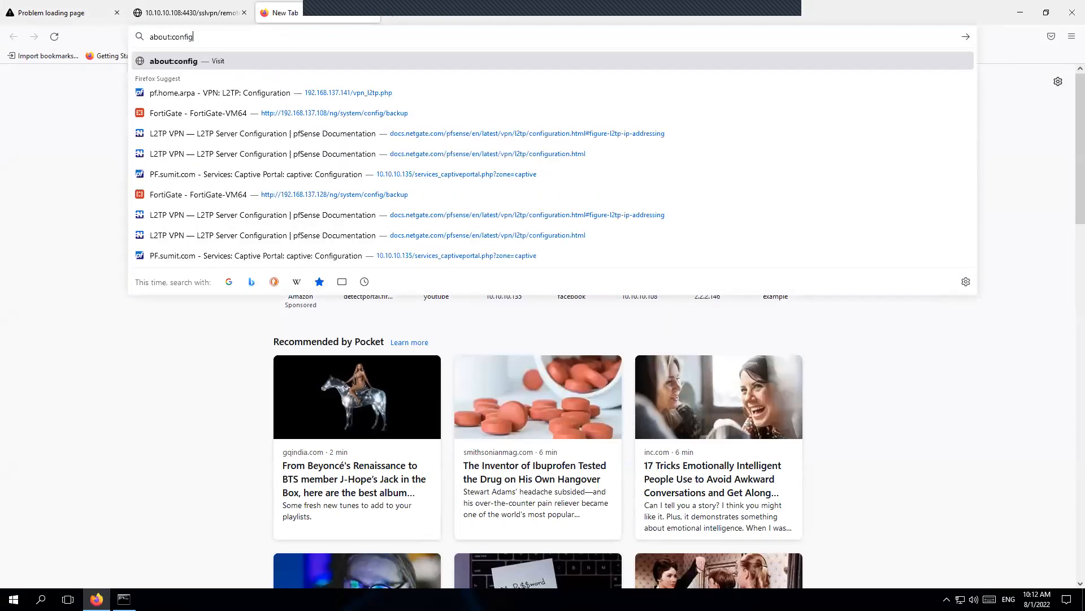
key(Return)
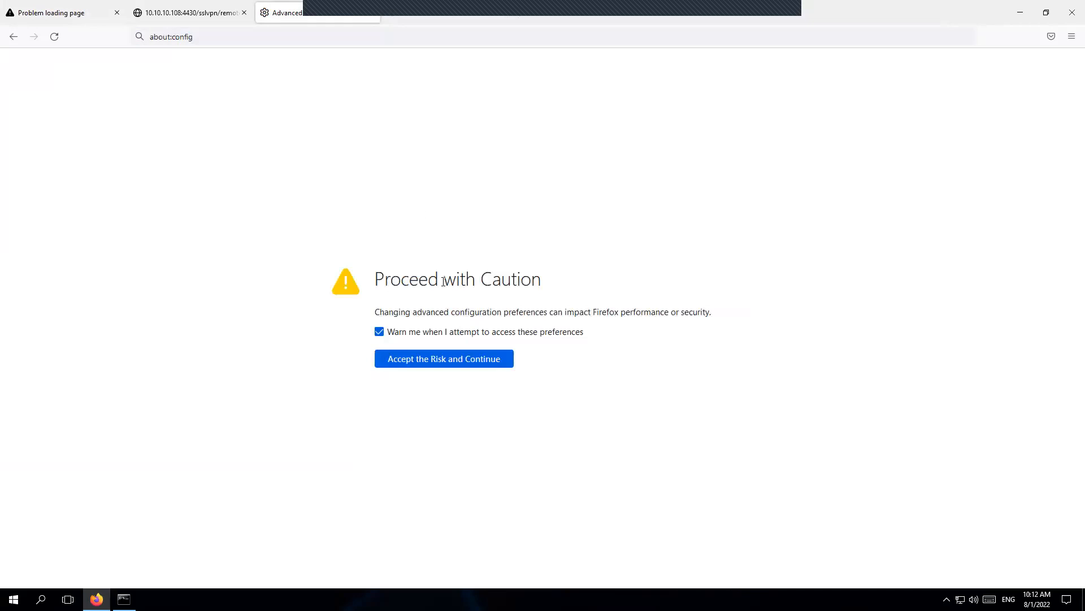
click(430, 365)
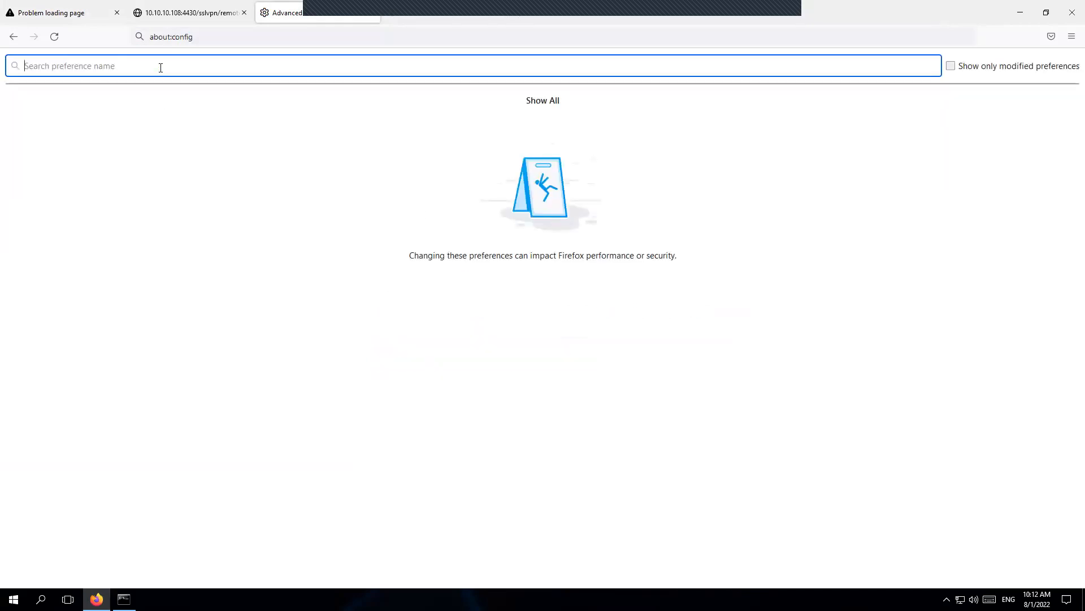
Step: Set security.tls.version.enable-deprecated to true and reload the failed portal page
text(tls)
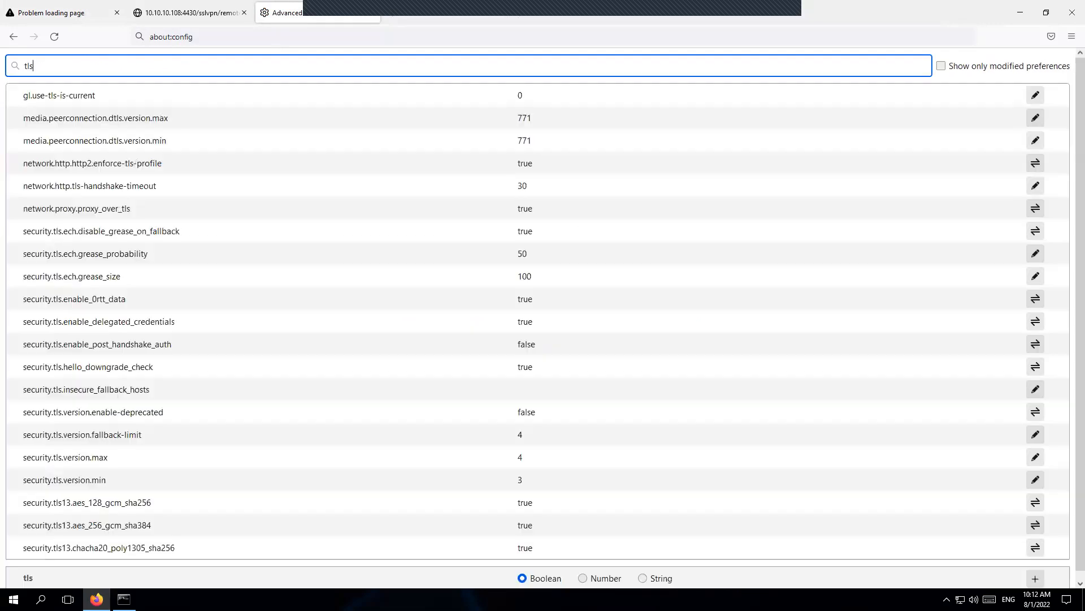
text(.ver)
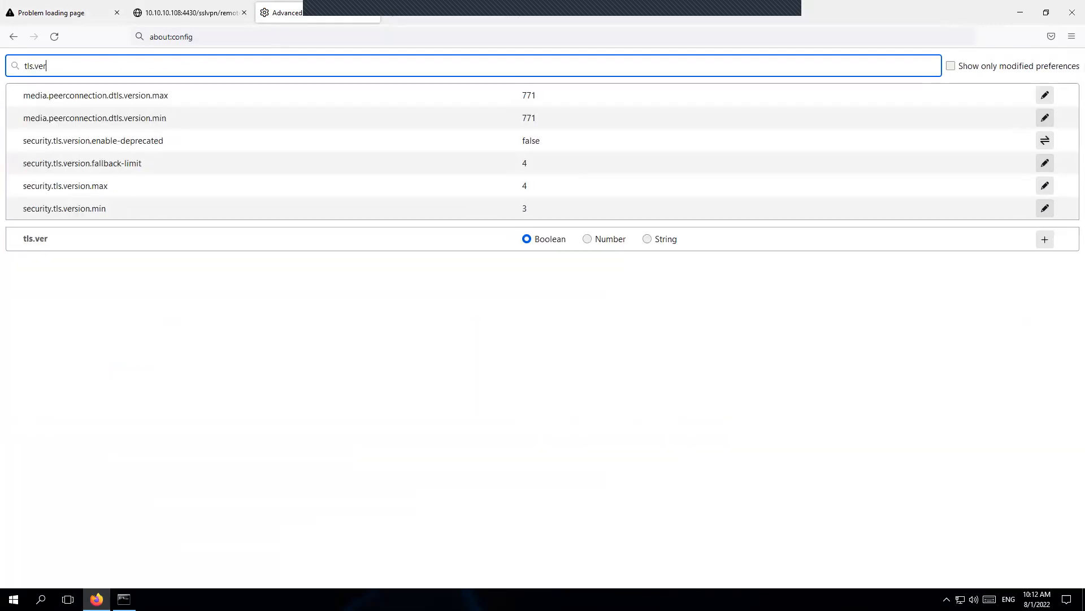
click(35, 142)
drag(24, 141, 164, 142)
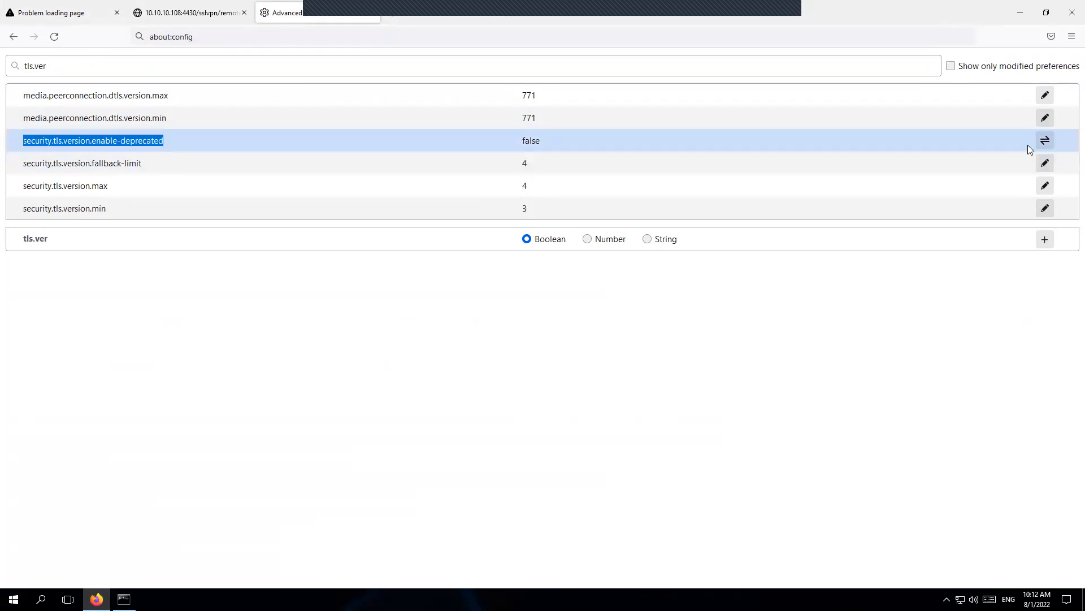
click(1045, 140)
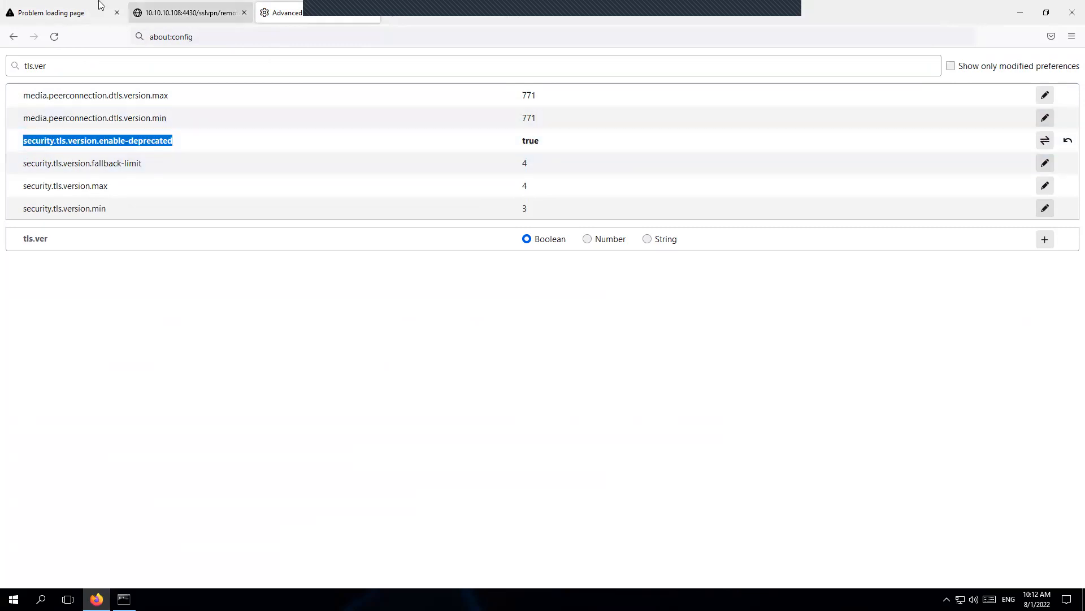
click(73, 13)
click(57, 36)
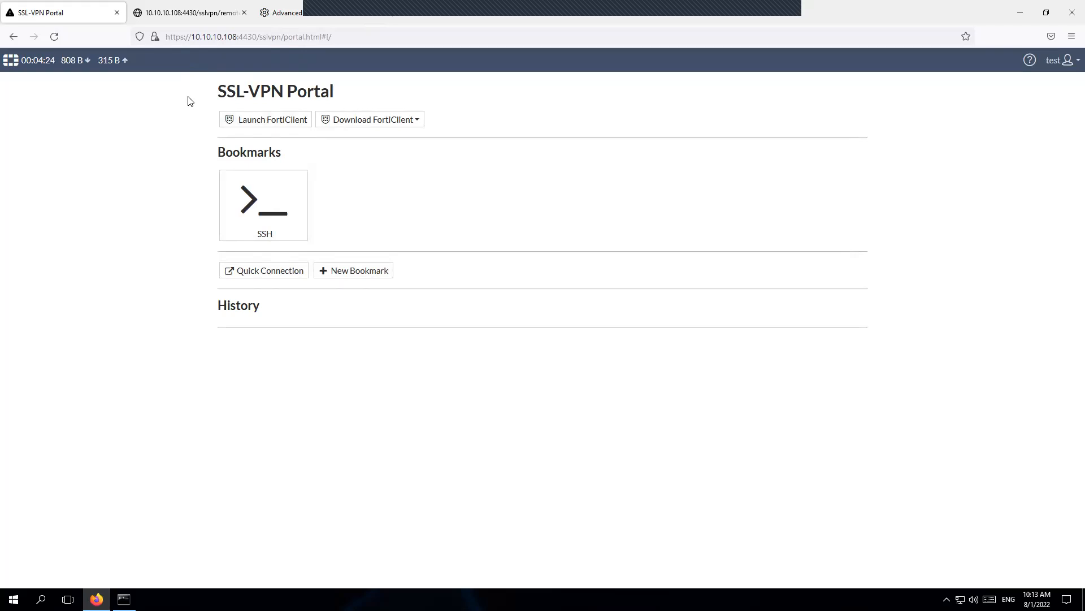
Step: Close the SSH terminal tab and verify enable-deprecated now reads true
click(202, 13)
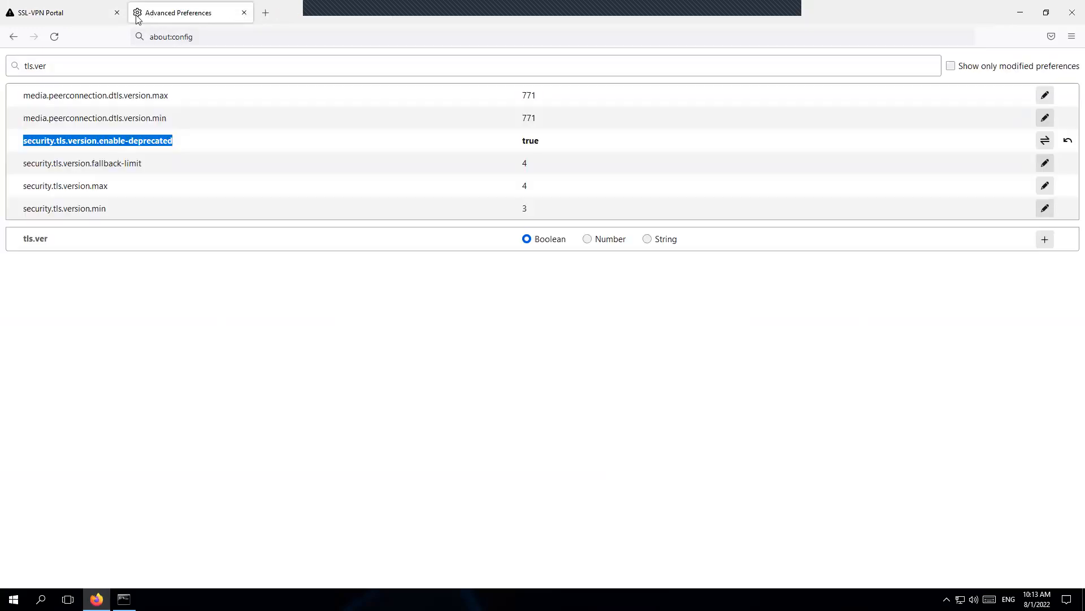
click(244, 12)
click(88, 17)
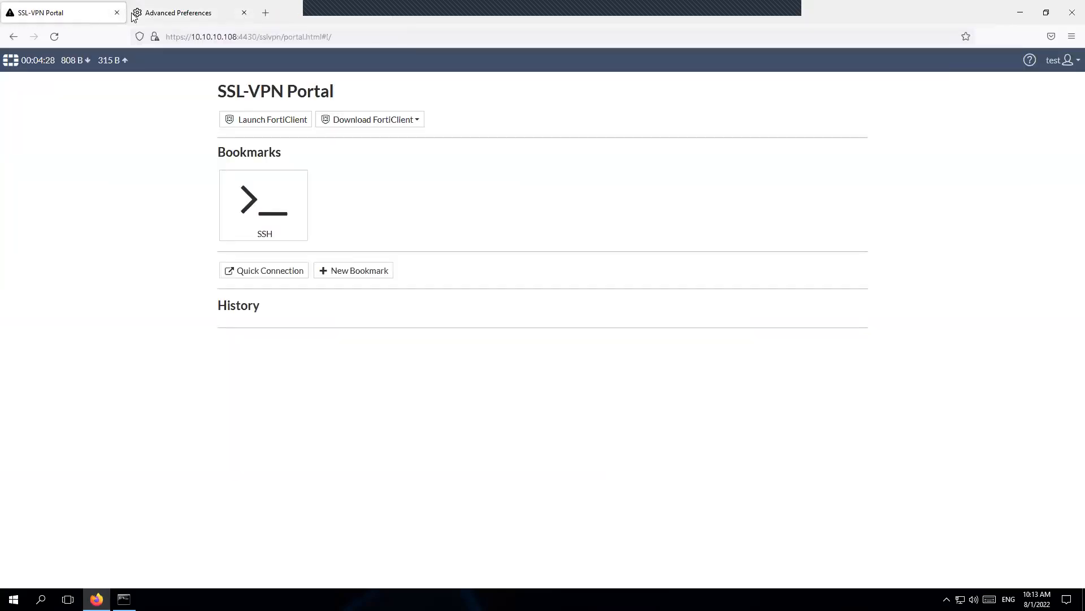
click(189, 16)
drag(548, 139, 520, 140)
Step: Check the installed Firefox version (103.0, 32-bit) in About Firefox, then close it and the extra tab
click(266, 12)
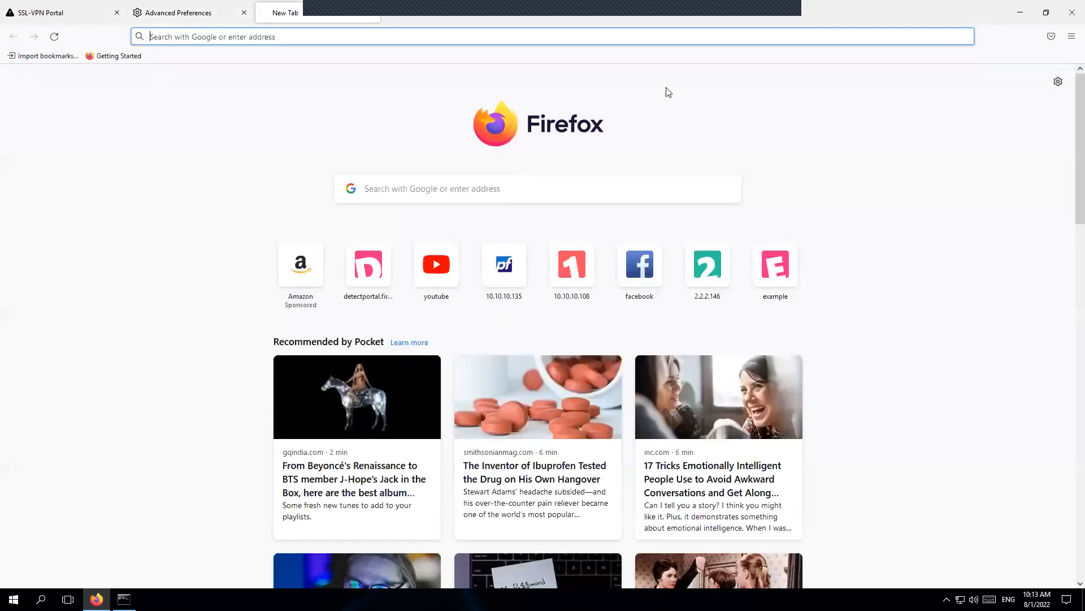
click(1071, 36)
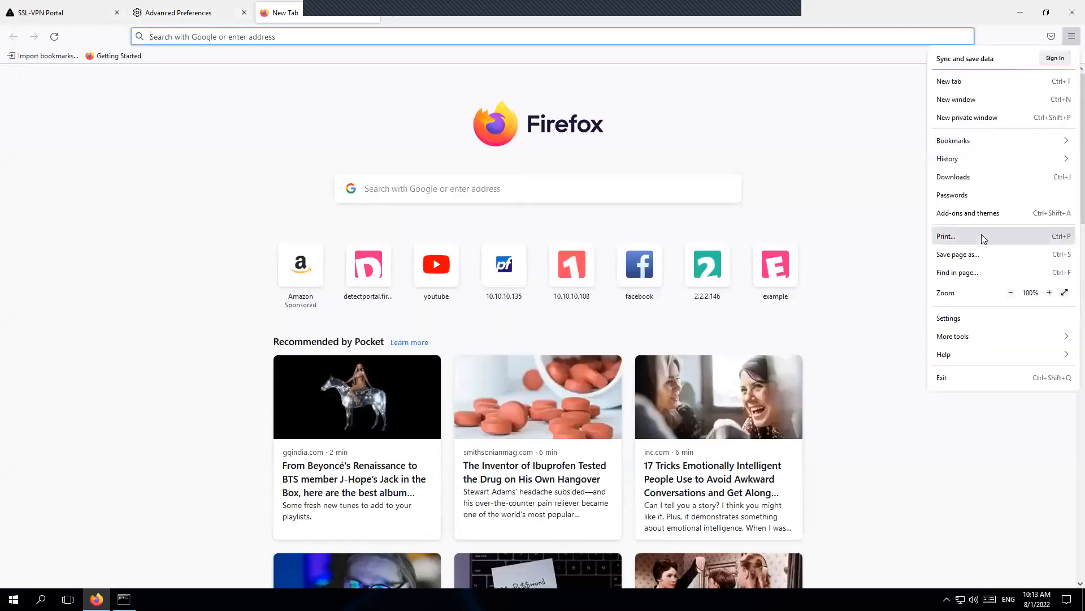
click(953, 355)
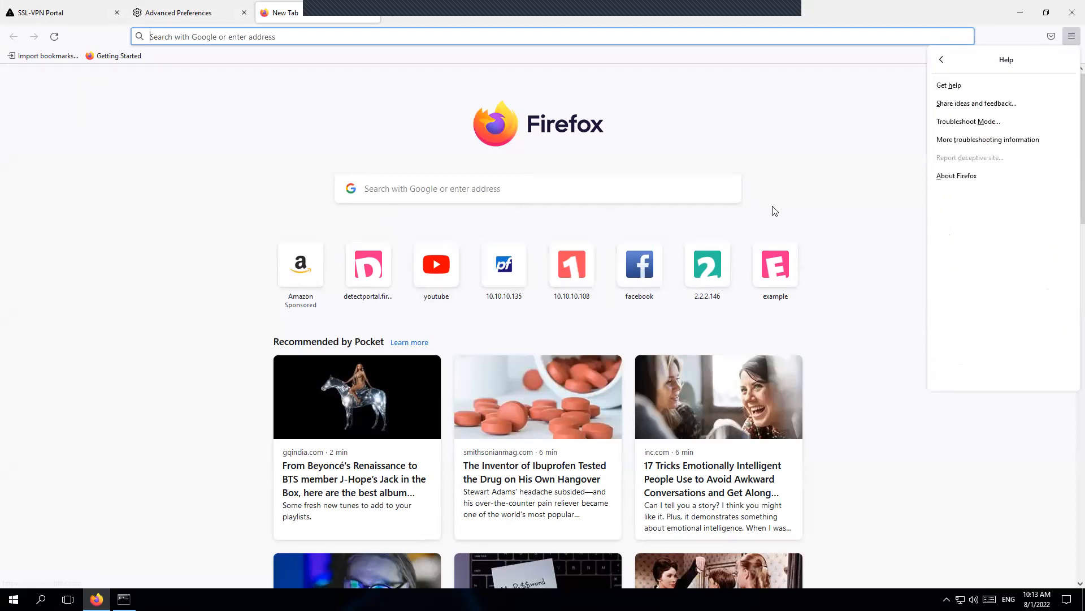
click(940, 180)
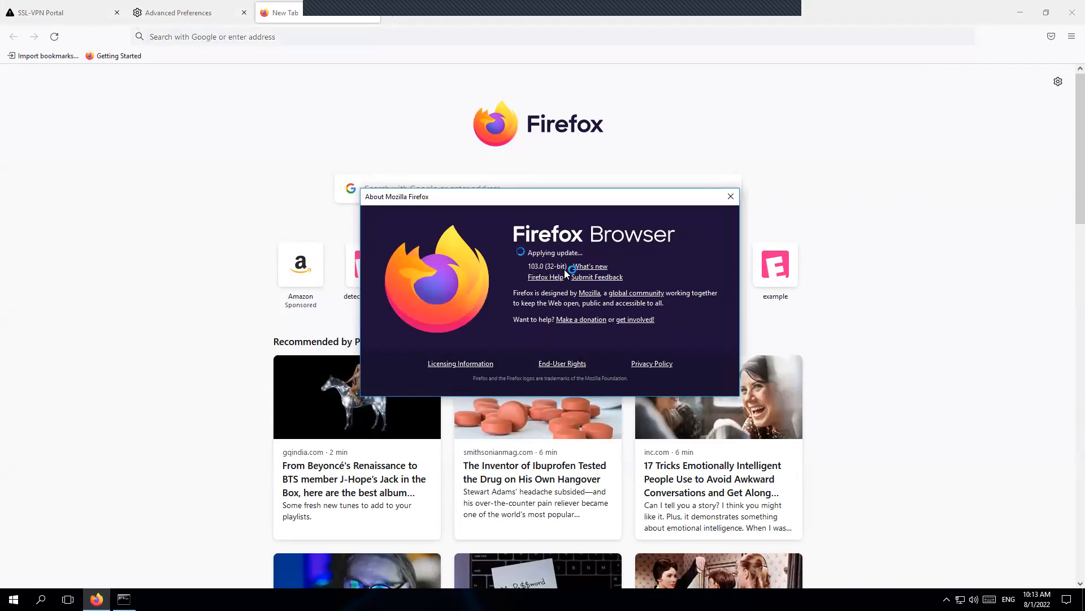
drag(529, 265, 567, 266)
click(730, 196)
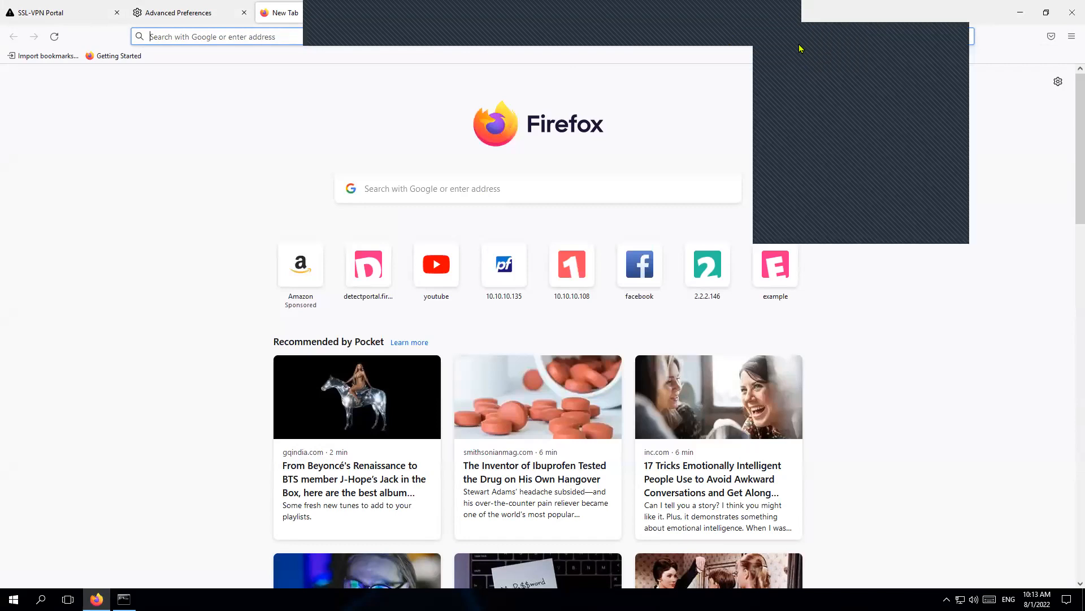
key(ctrl+w)
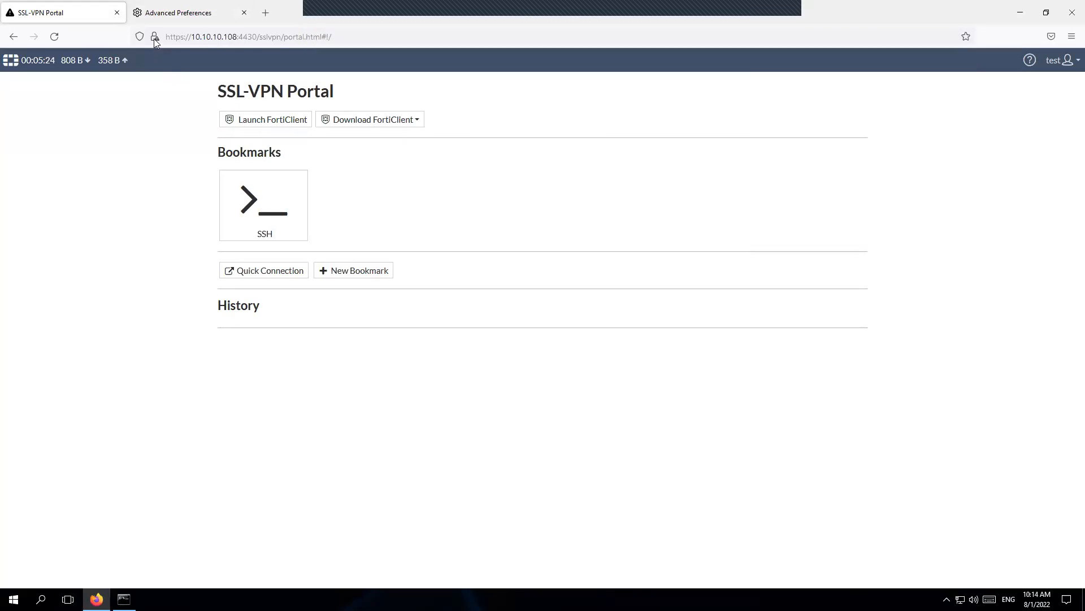
Step: Open the certificate viewer for the 10.10.10.108 portal connection
click(155, 38)
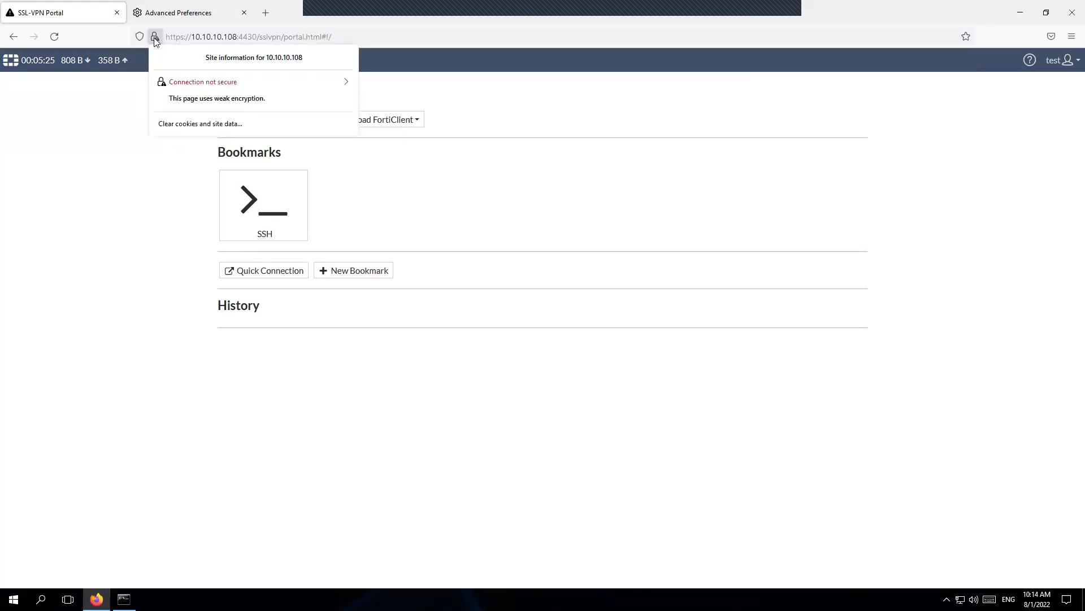
click(348, 83)
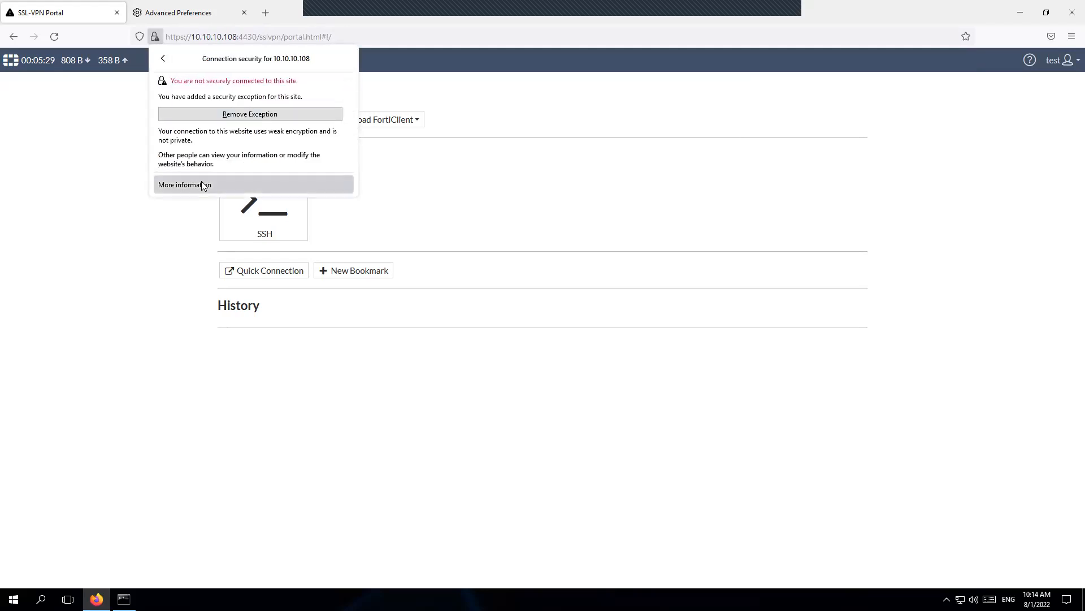
click(202, 185)
click(148, 37)
click(303, 109)
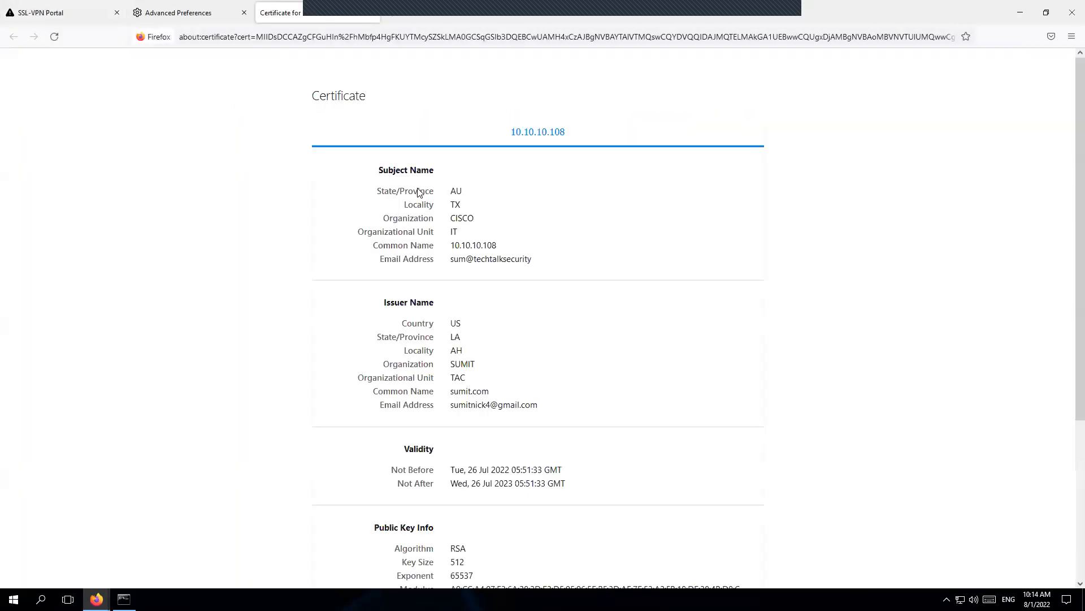
Step: Inspect the certificate's issuer and subject fields, including State AU and Common Name 10.10.10.108
drag(451, 406, 547, 407)
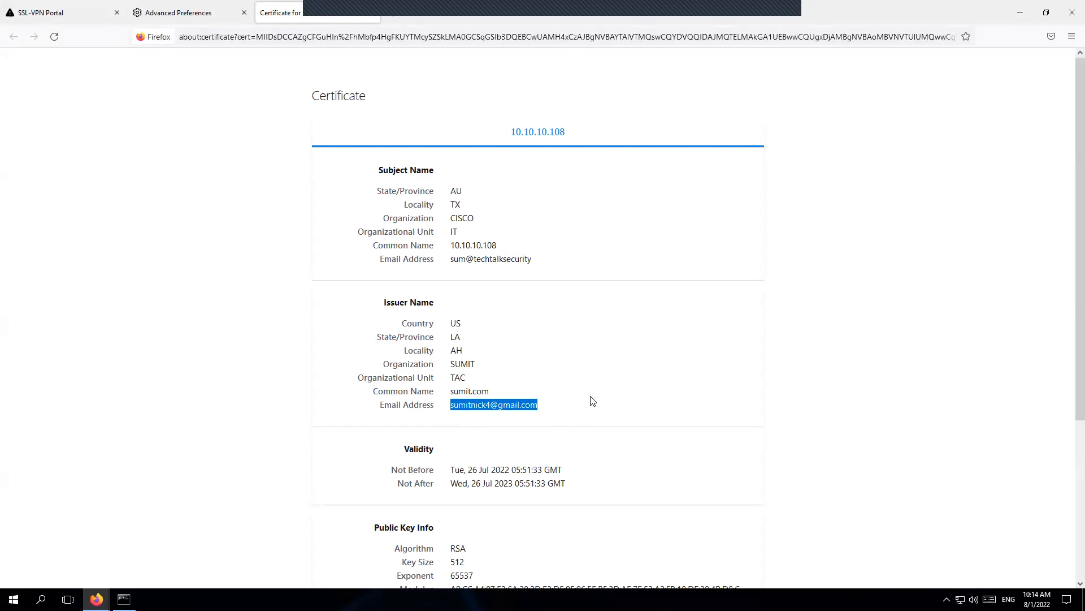
drag(450, 259, 533, 263)
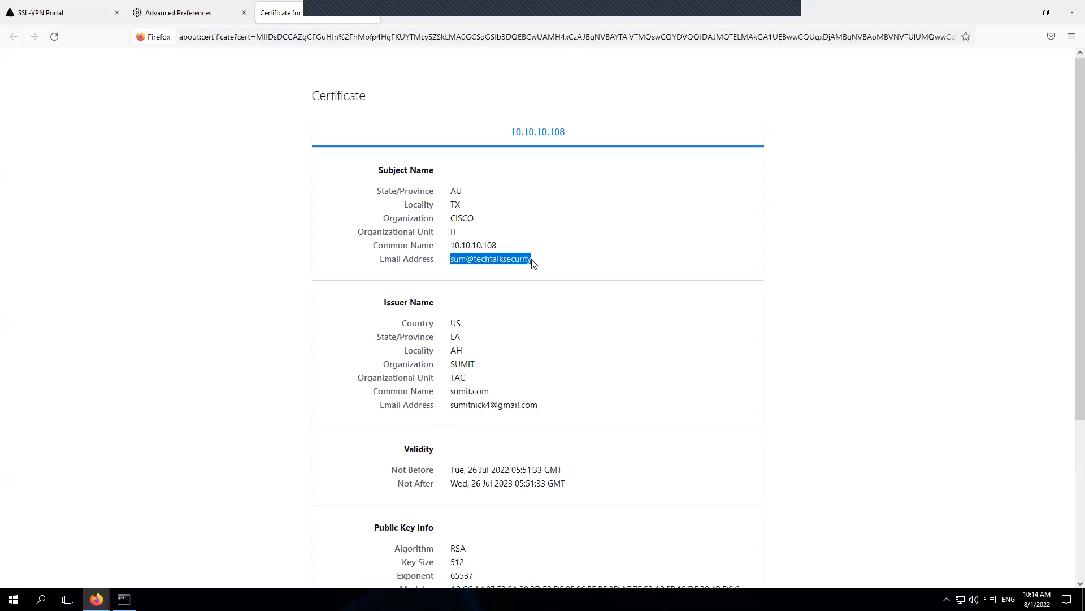
double_click(455, 191)
click(447, 263)
drag(447, 249, 532, 262)
scroll(550, 329, down, 3)
scroll(550, 329, down, 3)
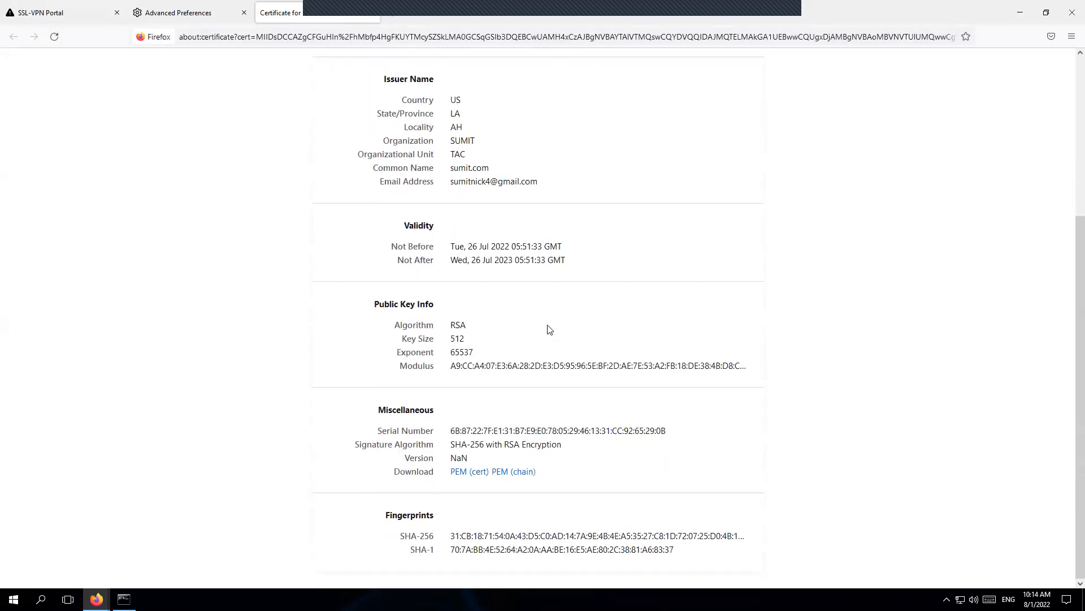
scroll(548, 330, up, 4)
scroll(509, 300, up, 1)
drag(451, 249, 501, 251)
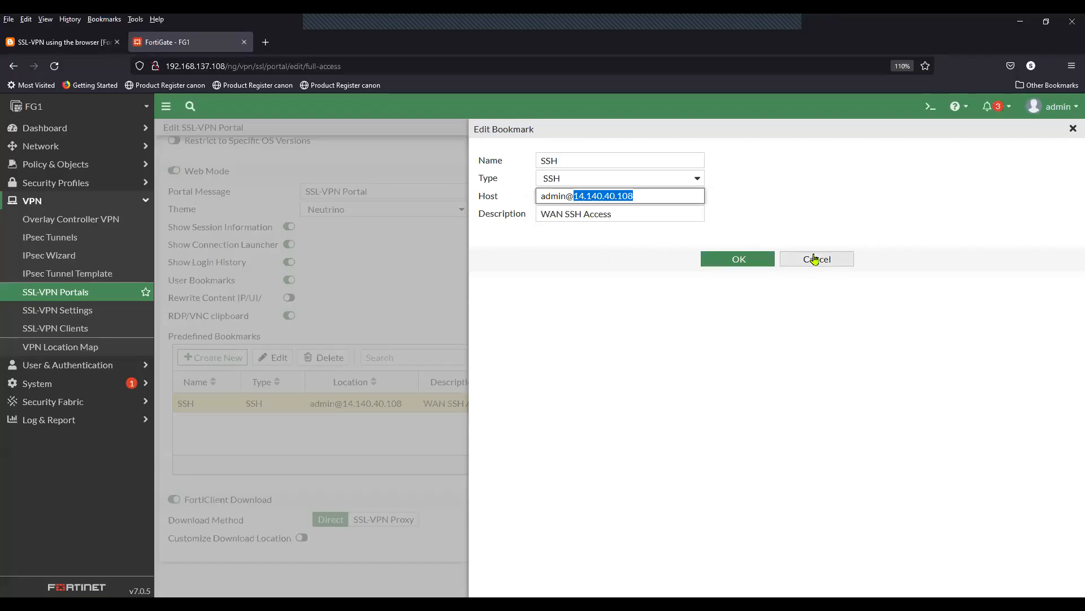
Step: Cancel the bookmark edit and open System > Certificates in FortiGate
click(821, 259)
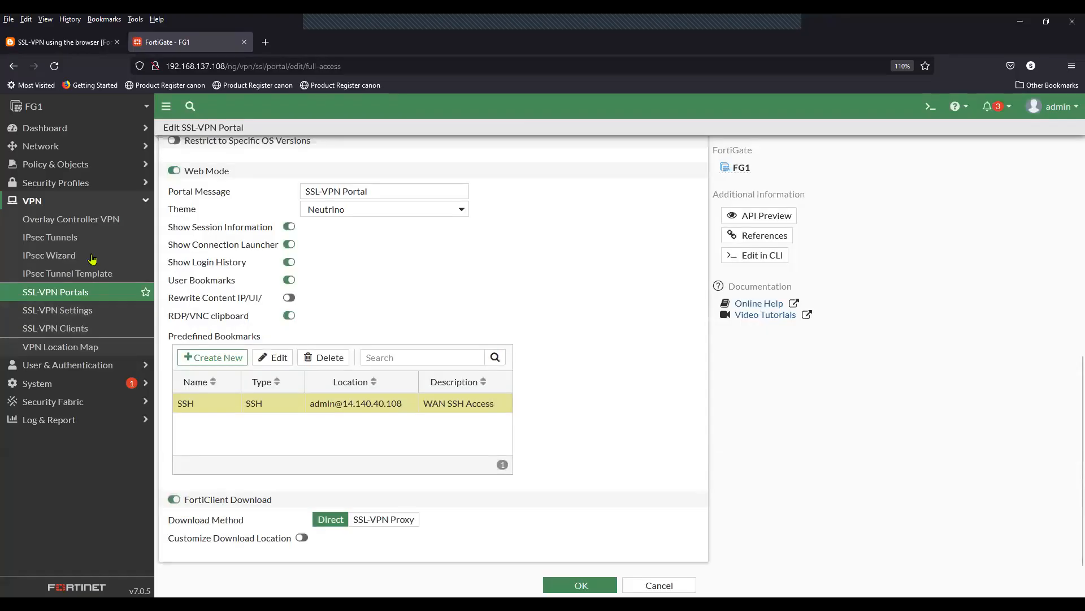
click(89, 201)
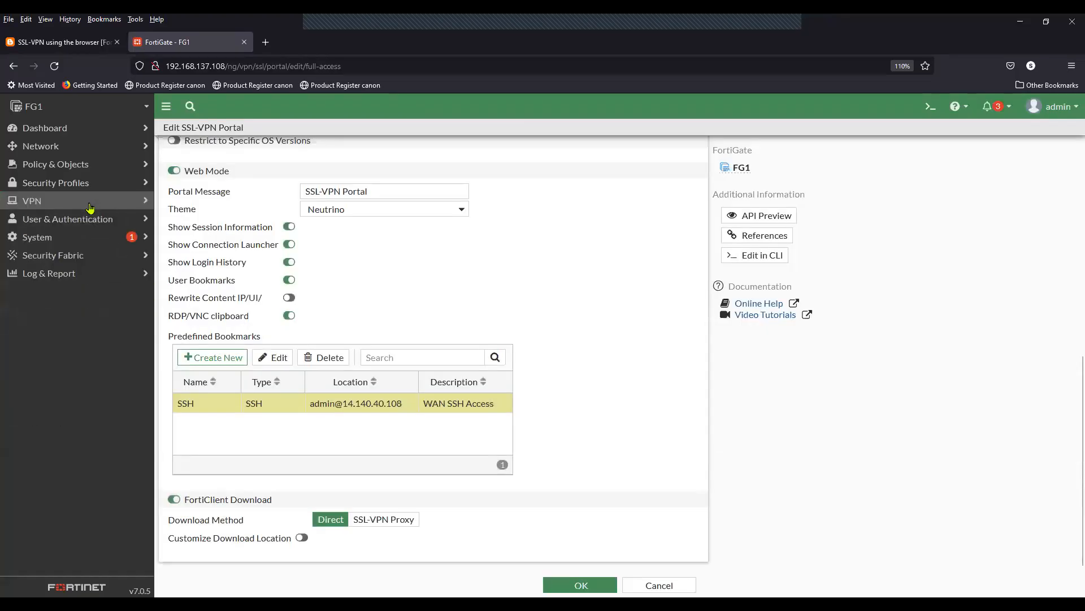
click(67, 242)
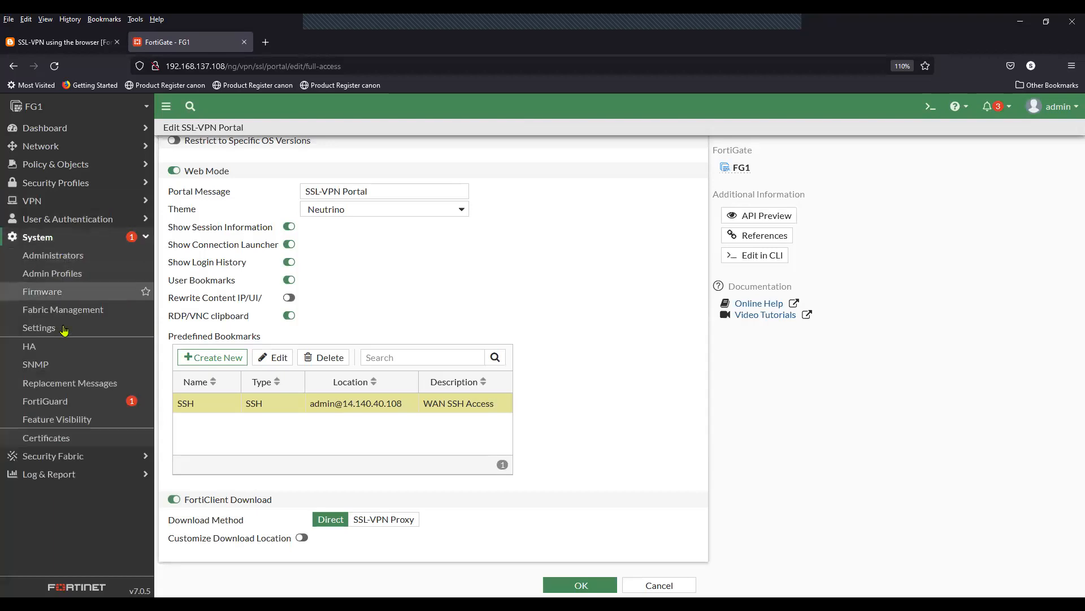
click(77, 444)
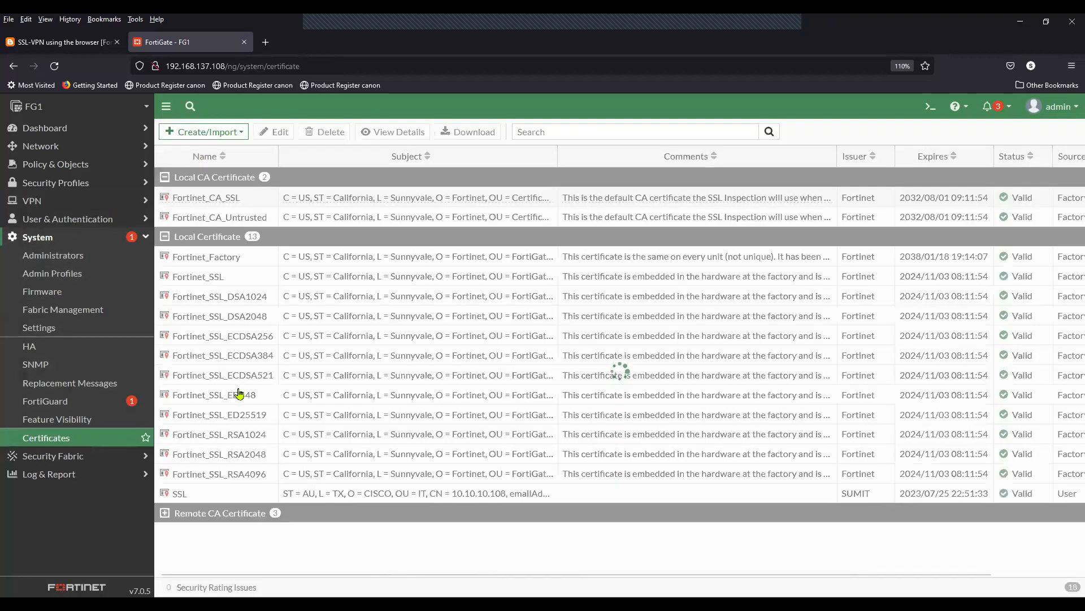
Step: Widen the Subject column for the SSL certificate and match its Common Name 10.10.10.108 in Firefox
click(251, 495)
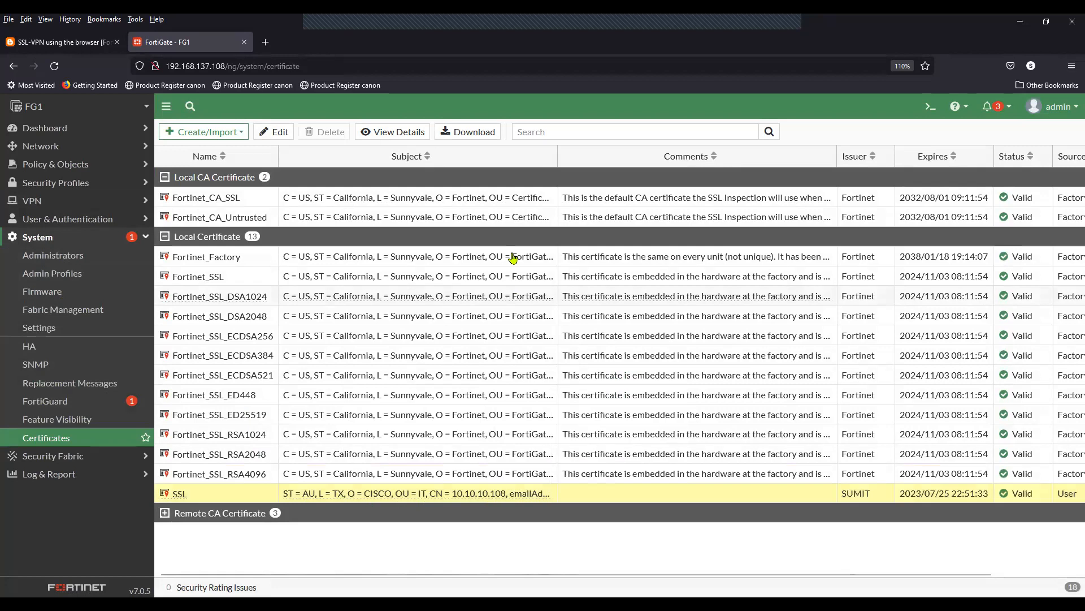
drag(558, 156, 695, 157)
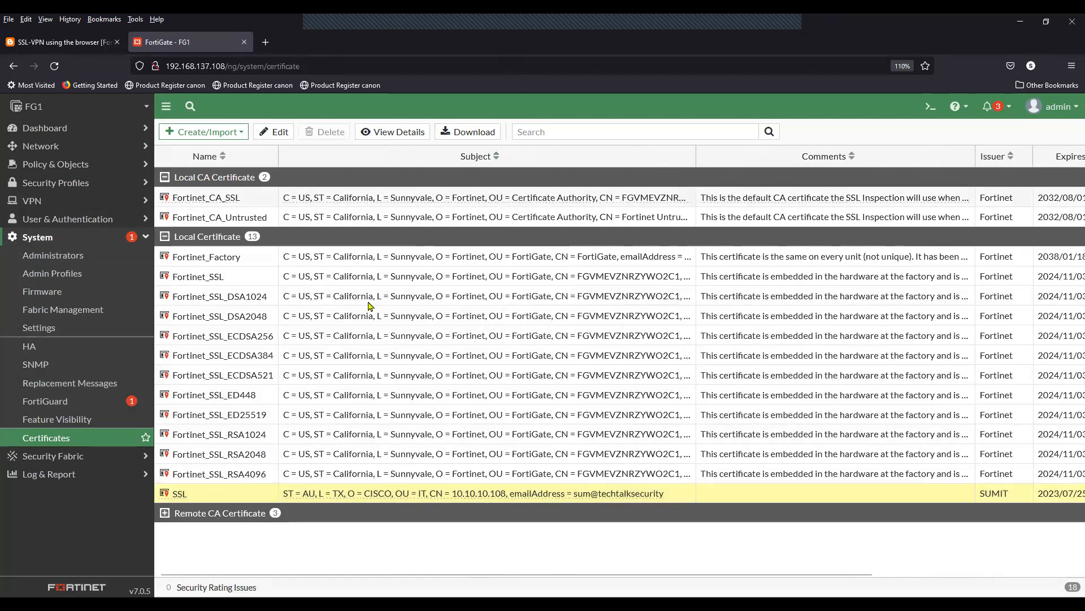
key(alt+Tab)
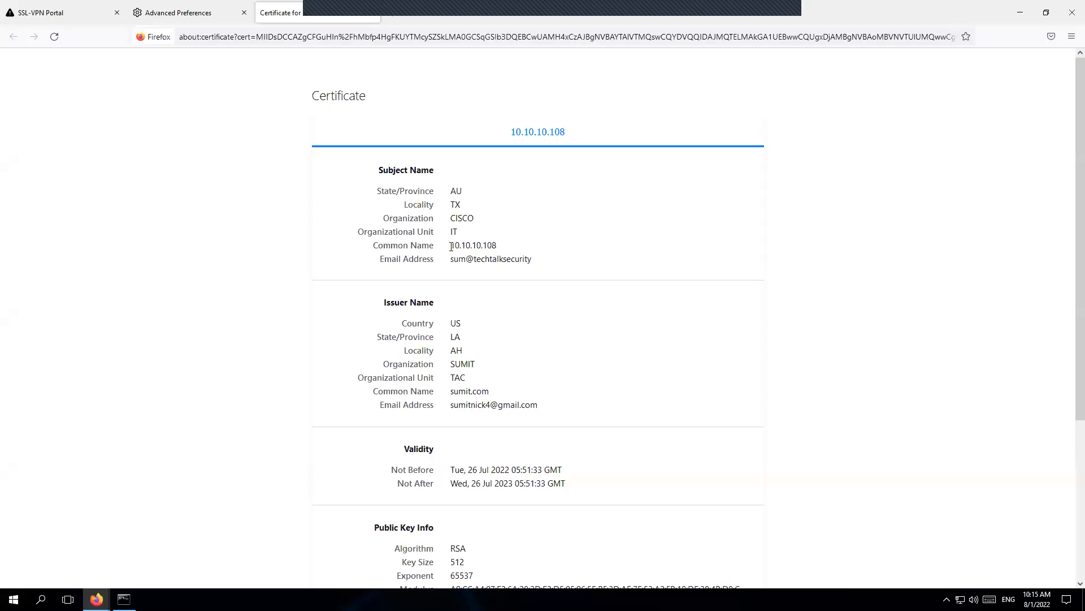
drag(450, 245, 539, 264)
click(462, 263)
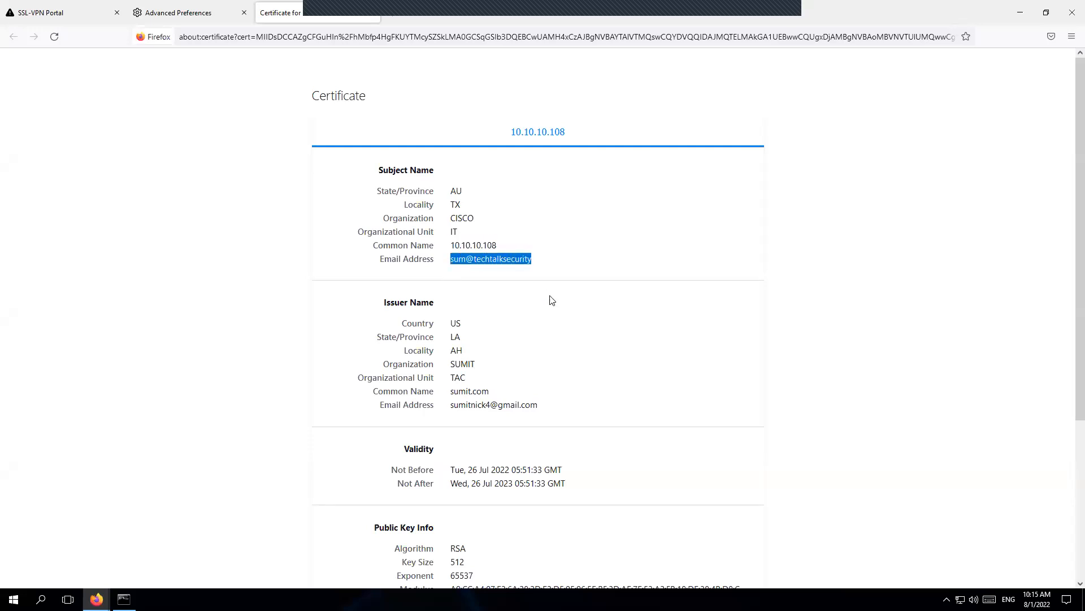
scroll(560, 308, down, 3)
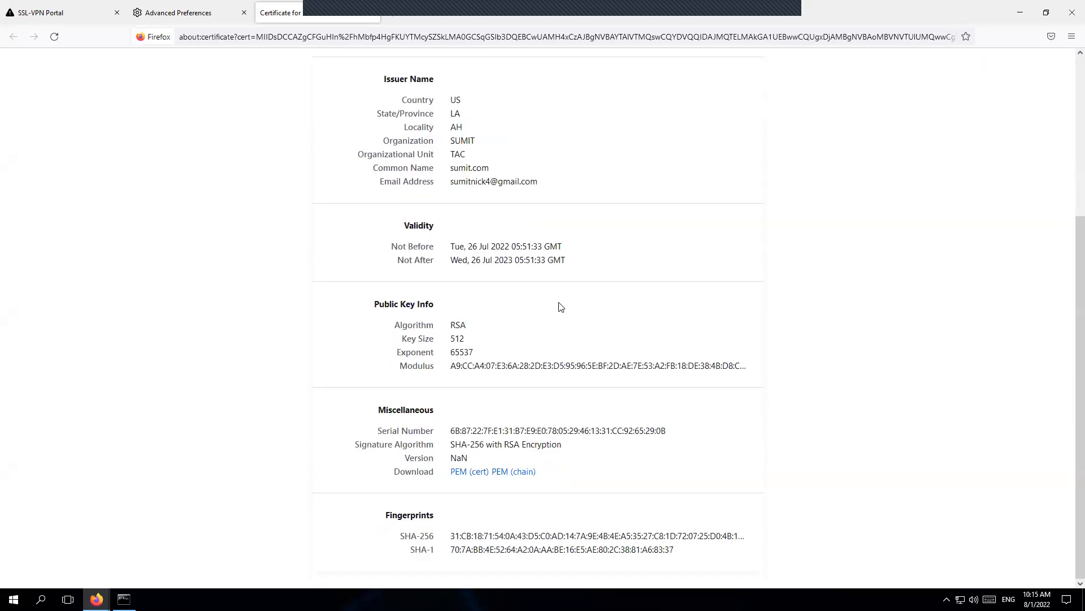
scroll(560, 307, up, 3)
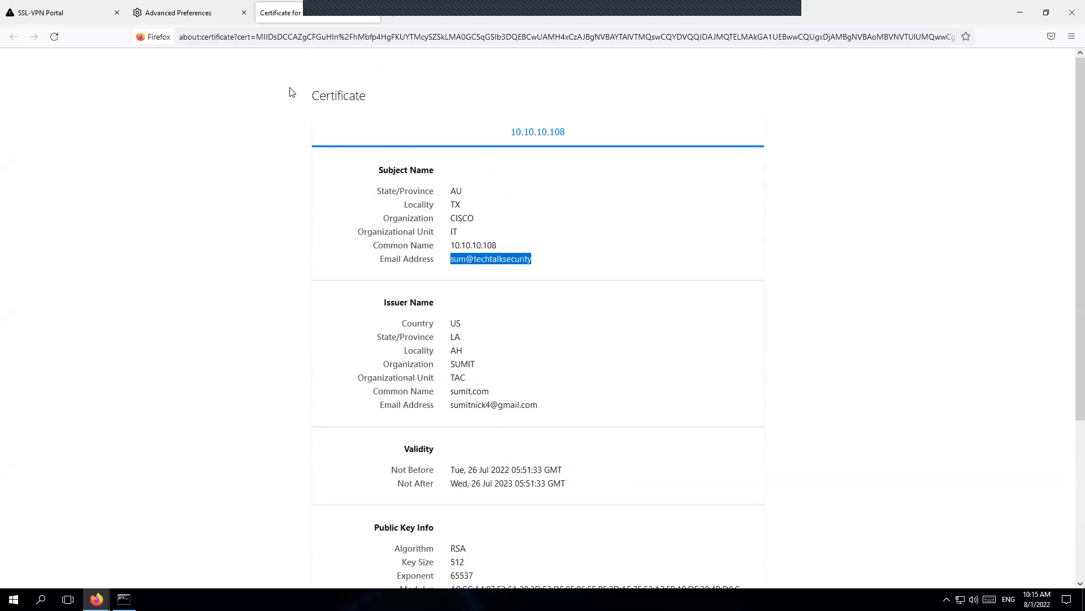
drag(452, 245, 502, 248)
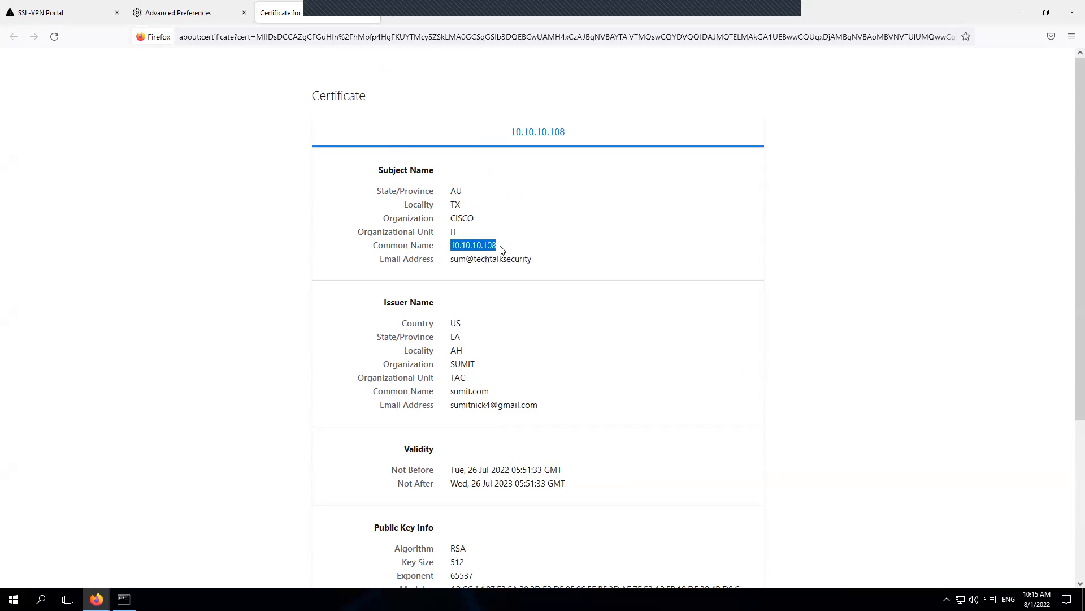